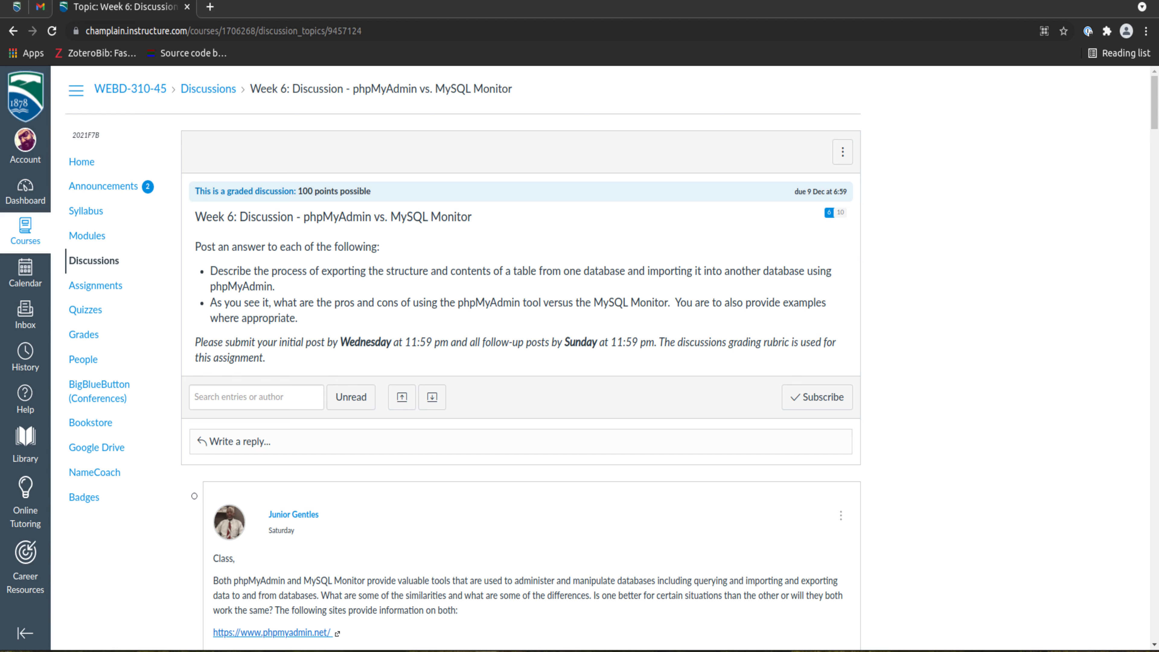
Step: Switch to the browser window with the octojoom repository and examine its README from the introduction down to the uninstall and license sections
{"action": "key", "text": "alt+Tab"}
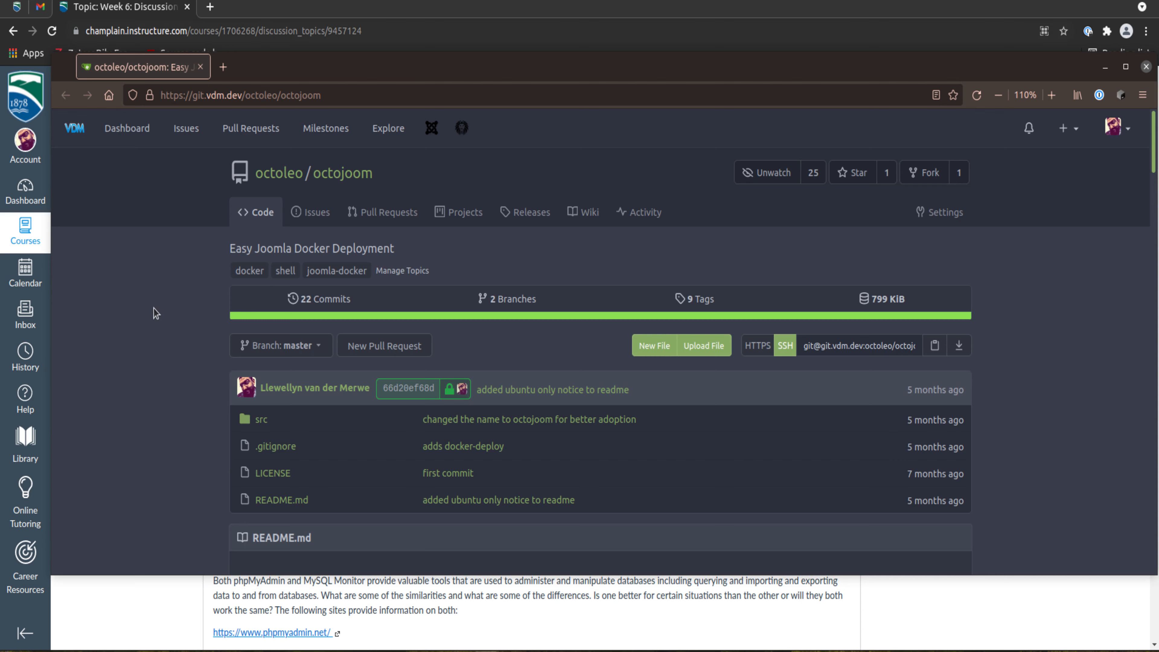
{"action": "scroll", "coordinate": [154, 309], "scroll_direction": "down", "scroll_amount": 2}
{"action": "scroll", "coordinate": [155, 311], "scroll_direction": "down", "scroll_amount": 4}
{"action": "scroll", "coordinate": [154, 311], "scroll_direction": "up", "scroll_amount": 2}
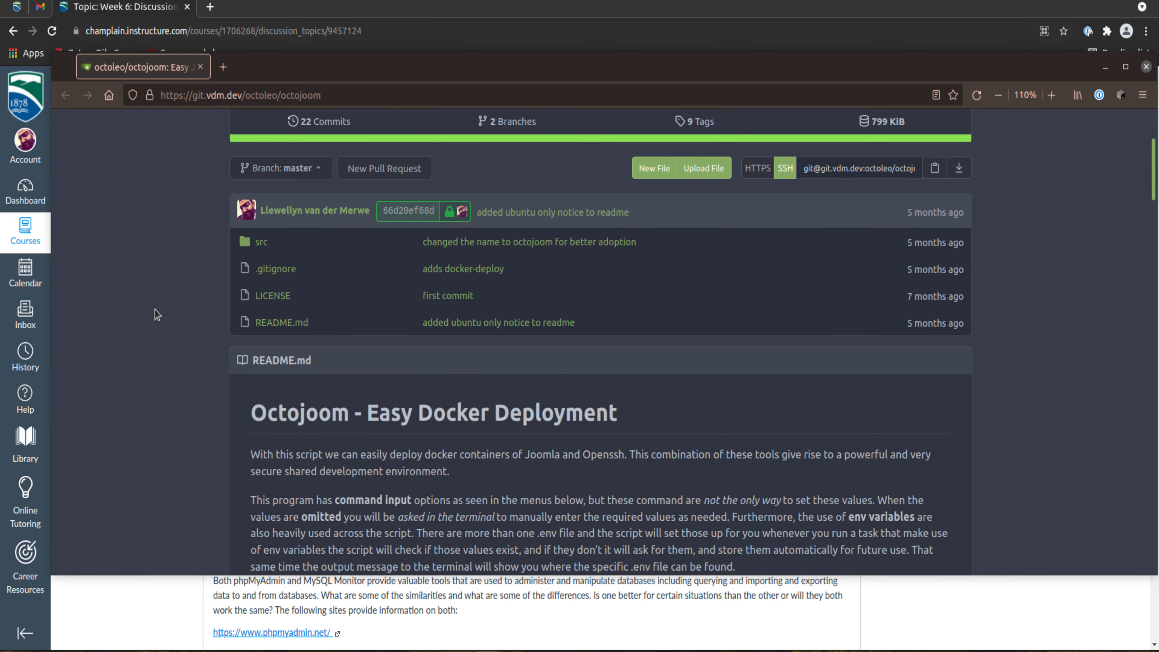
{"action": "scroll", "coordinate": [155, 311], "scroll_direction": "down", "scroll_amount": 2}
{"action": "scroll", "coordinate": [155, 309], "scroll_direction": "down", "scroll_amount": 2}
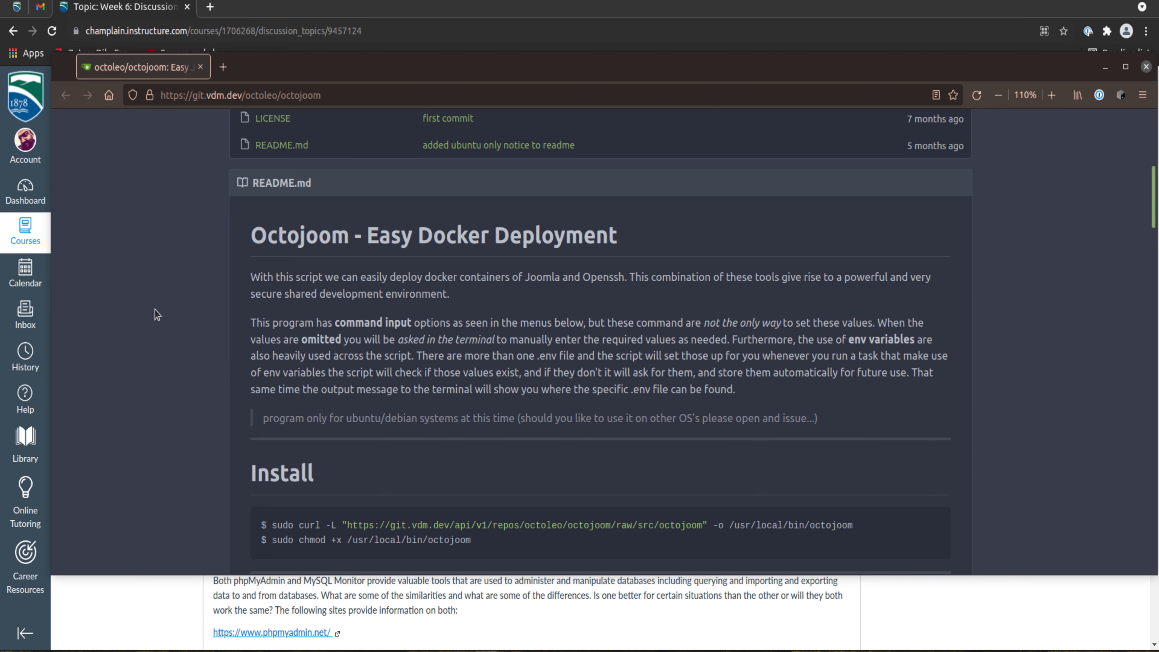
{"action": "scroll", "coordinate": [155, 309], "scroll_direction": "down", "scroll_amount": 6}
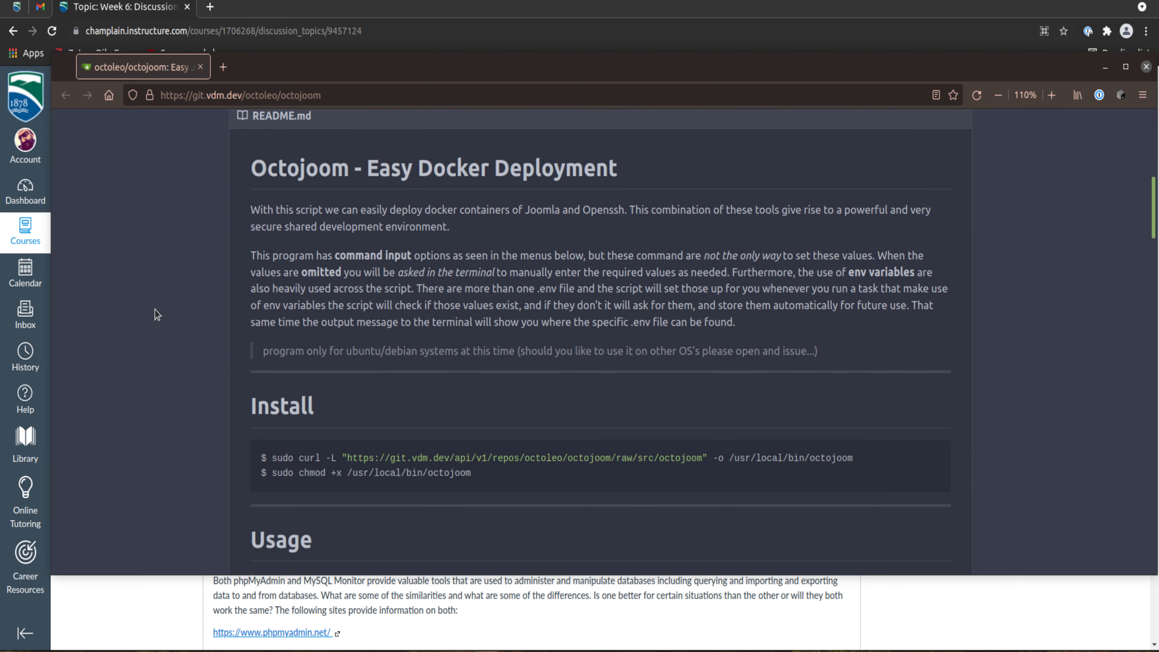
{"action": "scroll", "coordinate": [155, 310], "scroll_direction": "down", "scroll_amount": 5}
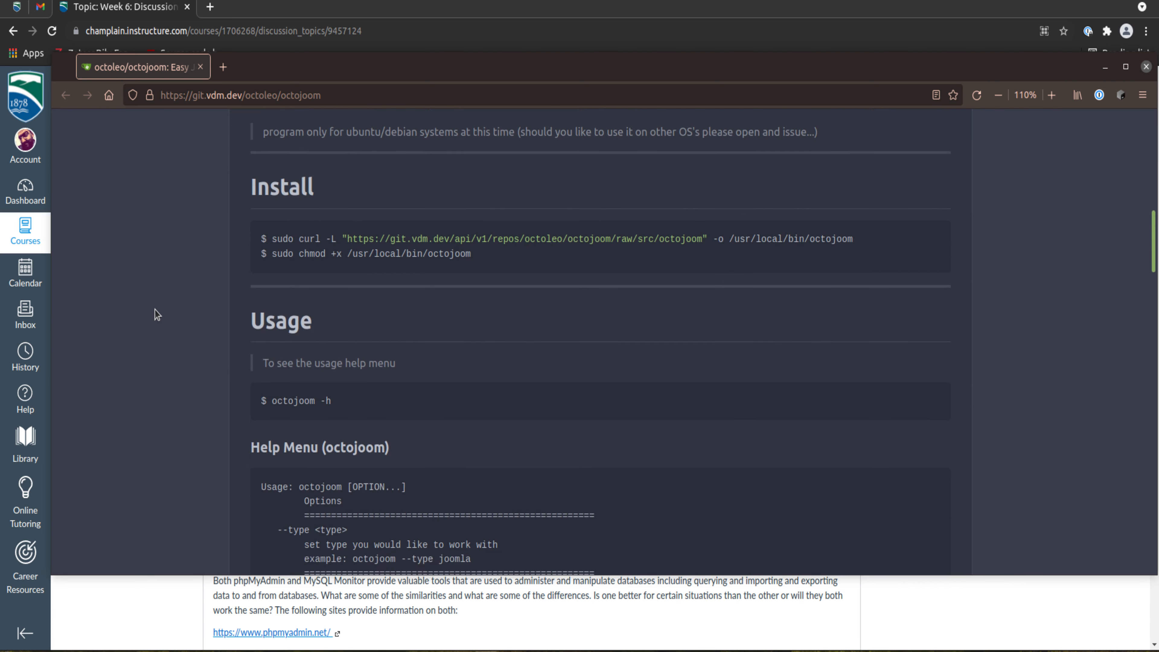
{"action": "scroll", "coordinate": [155, 309], "scroll_direction": "down", "scroll_amount": 9}
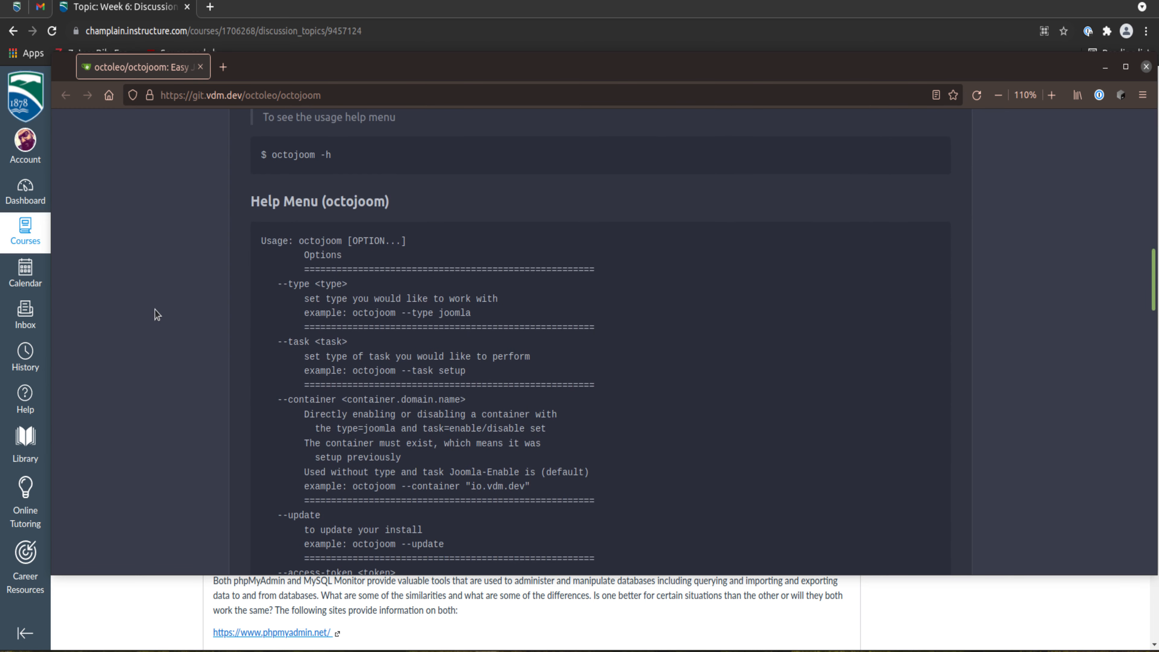
{"action": "scroll", "coordinate": [154, 309], "scroll_direction": "down", "scroll_amount": 20}
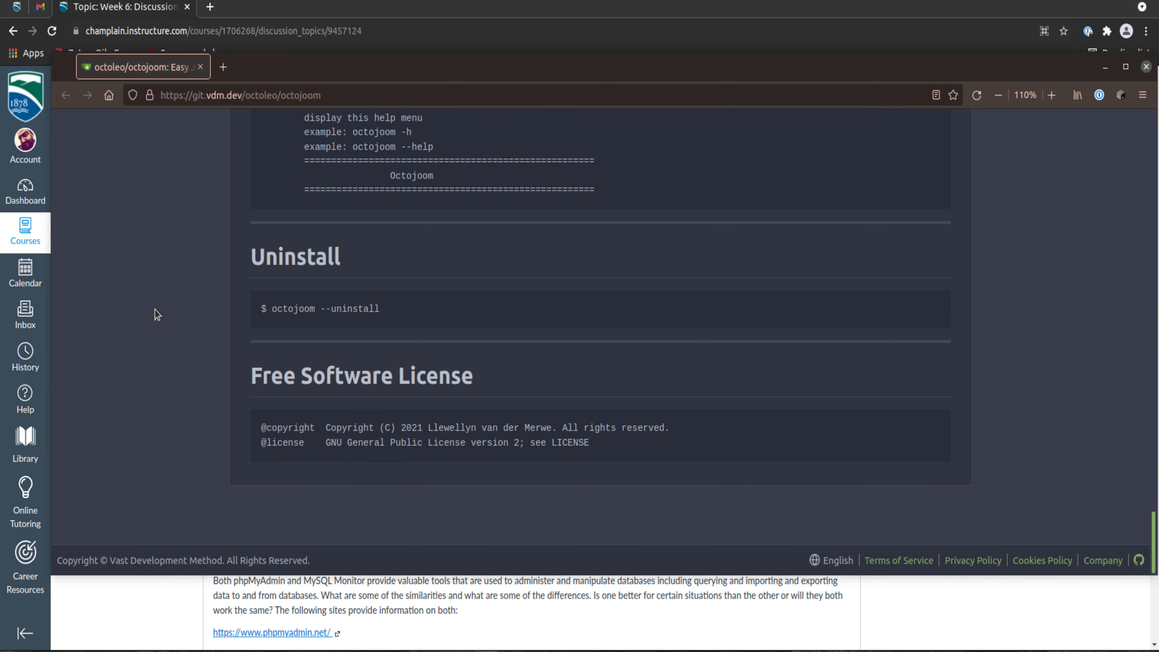
{"action": "scroll", "coordinate": [155, 309], "scroll_direction": "up", "scroll_amount": 20}
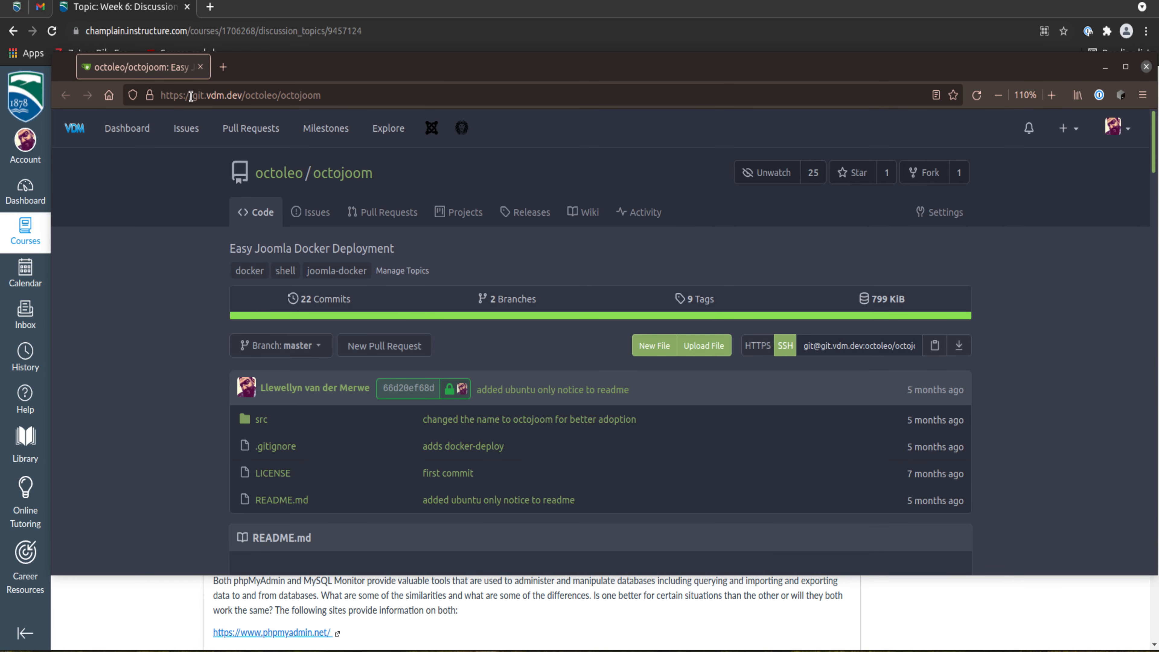
Step: Examine the octojoom repository's address, file list and the README's introduction and install commands
{"action": "left_click", "coordinate": [297, 97]}
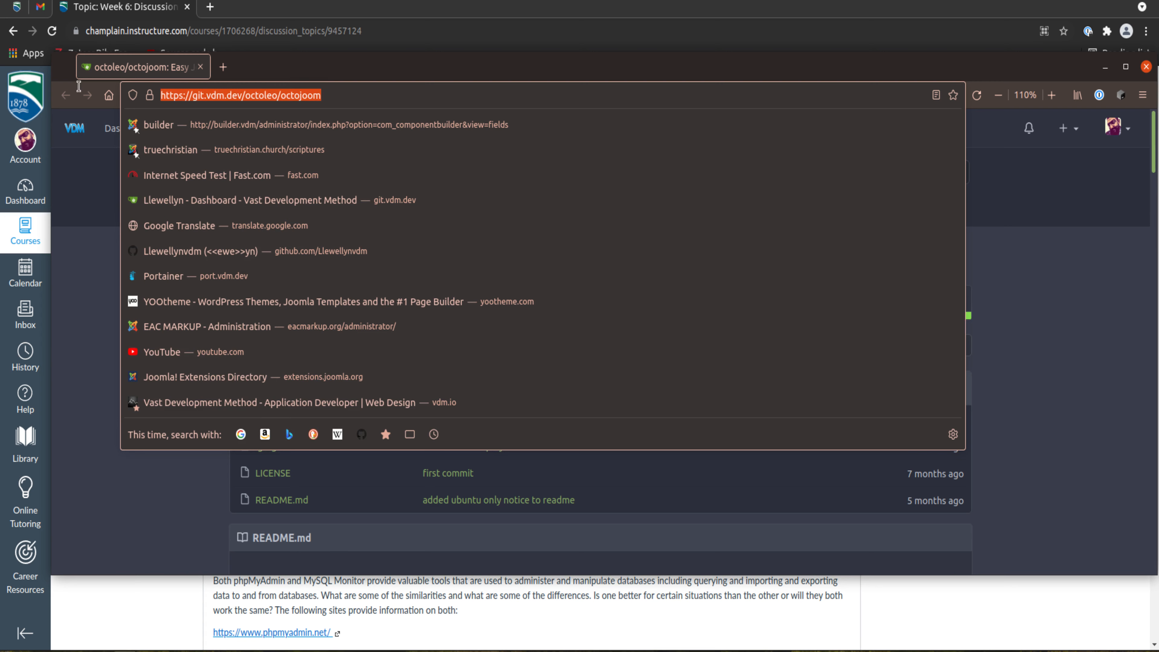
{"action": "left_click", "coordinate": [104, 291]}
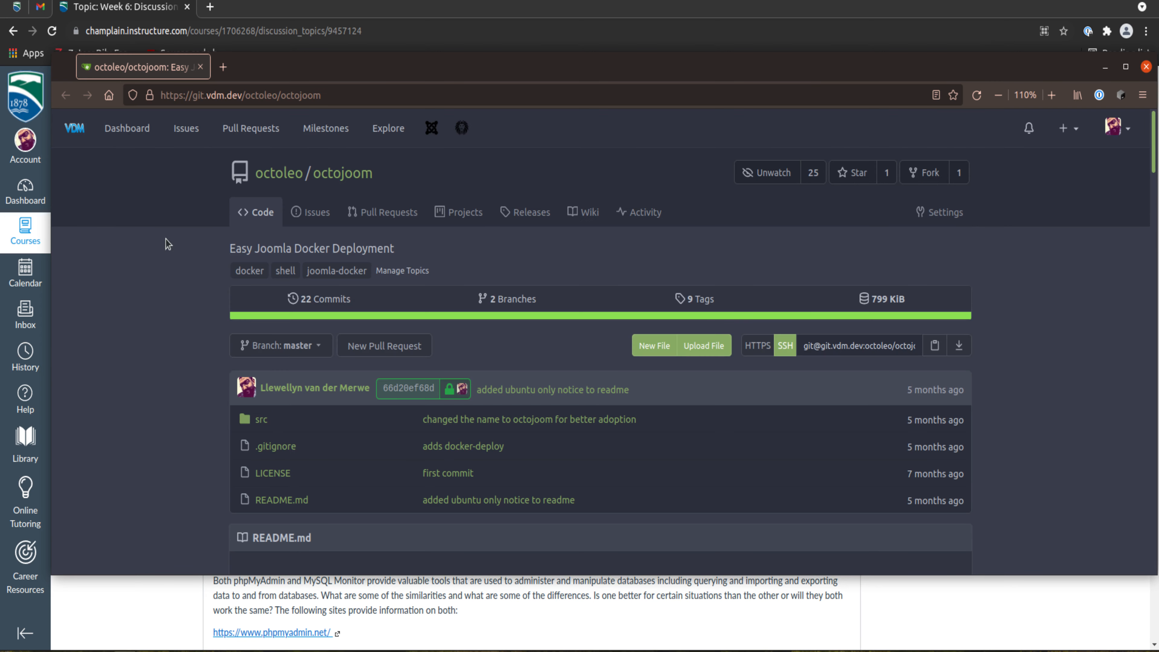
{"action": "scroll", "coordinate": [207, 347], "scroll_direction": "down", "scroll_amount": 6}
{"action": "scroll", "coordinate": [151, 360], "scroll_direction": "down", "scroll_amount": 4}
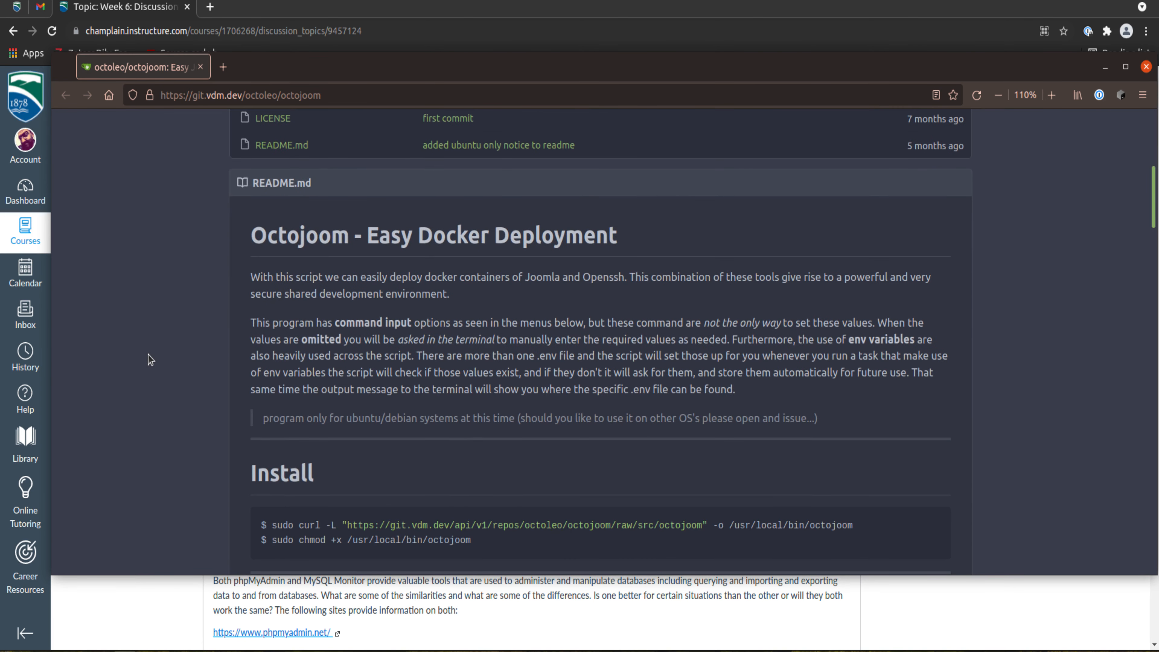
{"action": "scroll", "coordinate": [153, 374], "scroll_direction": "up", "scroll_amount": 8}
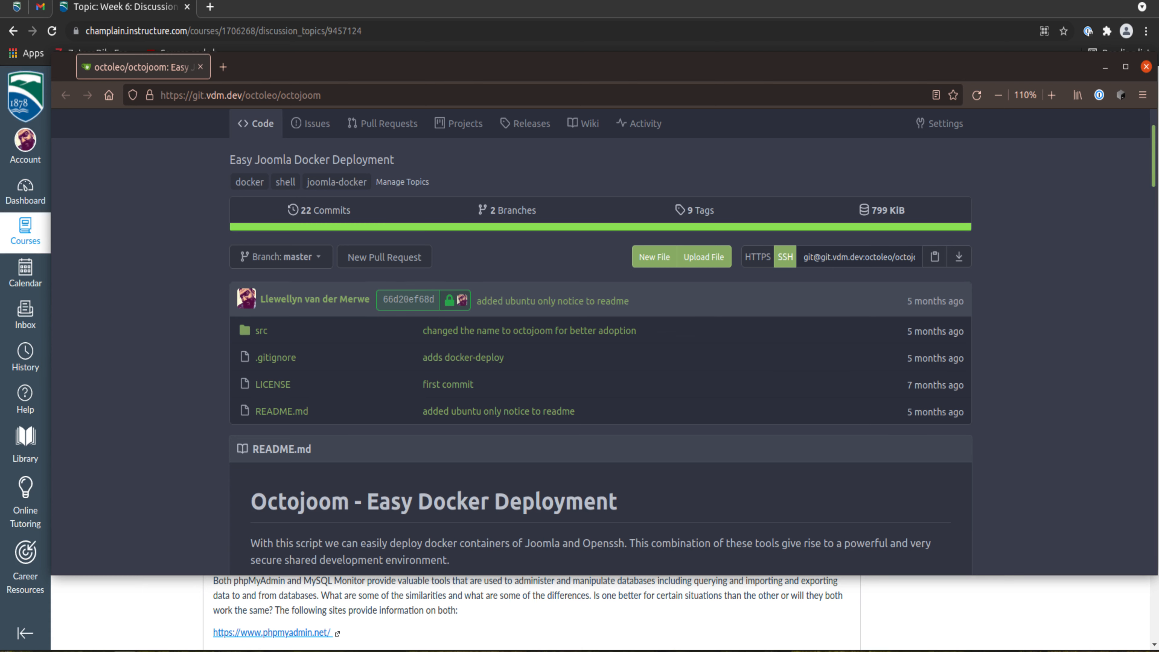
Step: Open a new terminal and launch octojoom
{"action": "key", "text": "ctrl+alt+t"}
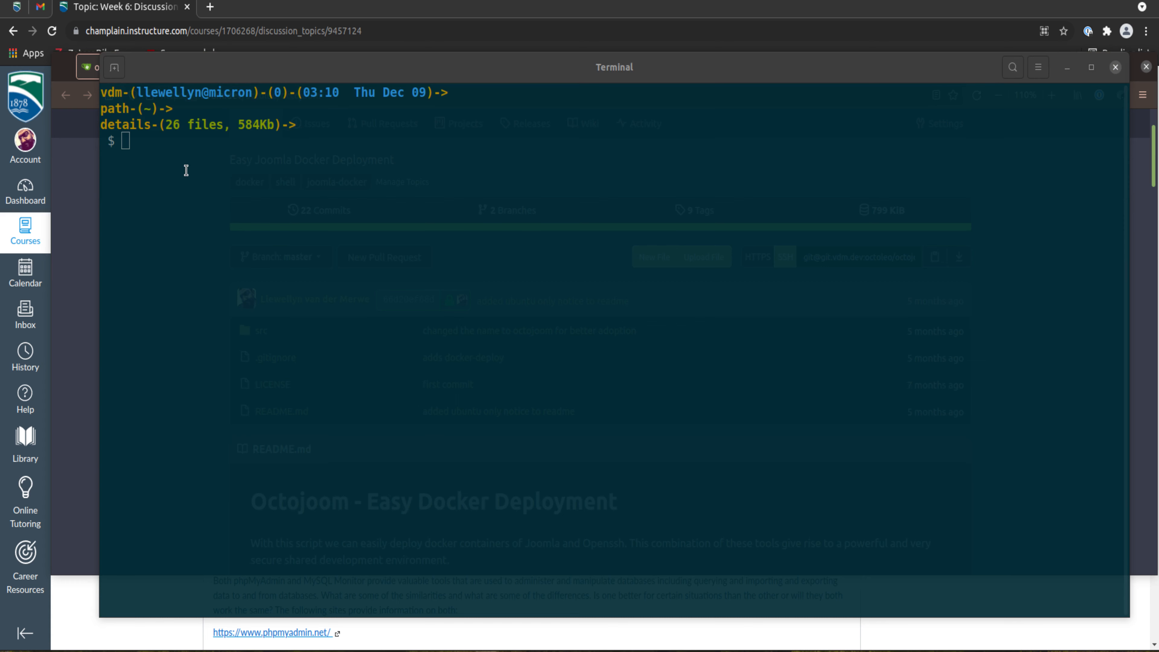
{"action": "type", "text": "o"}
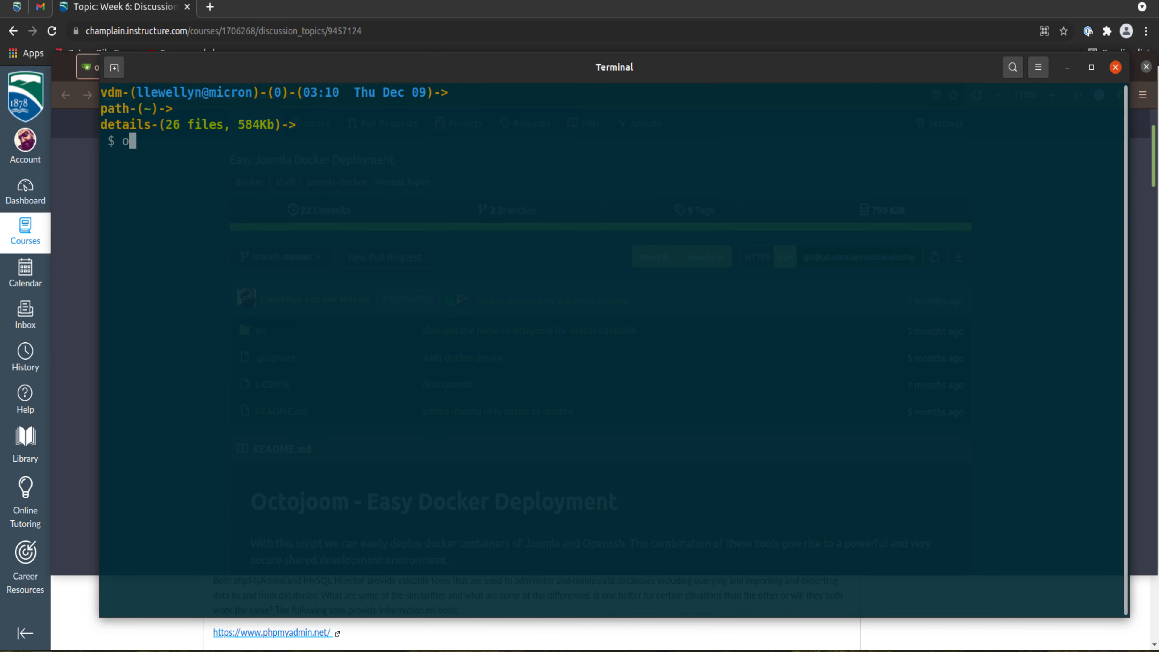
{"action": "type", "text": "ctojoom"}
{"action": "key", "text": "Return"}
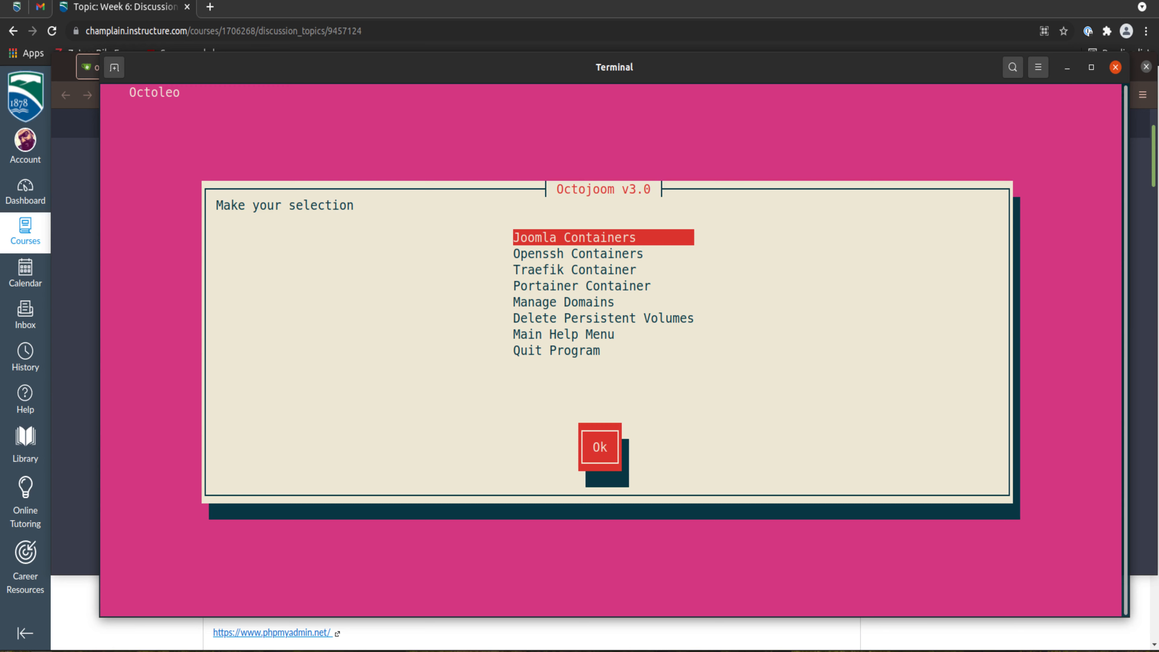
Step: Start the setup of a new Joomla container and set its Joomla version tag to 4.0
{"action": "key", "text": "Return"}
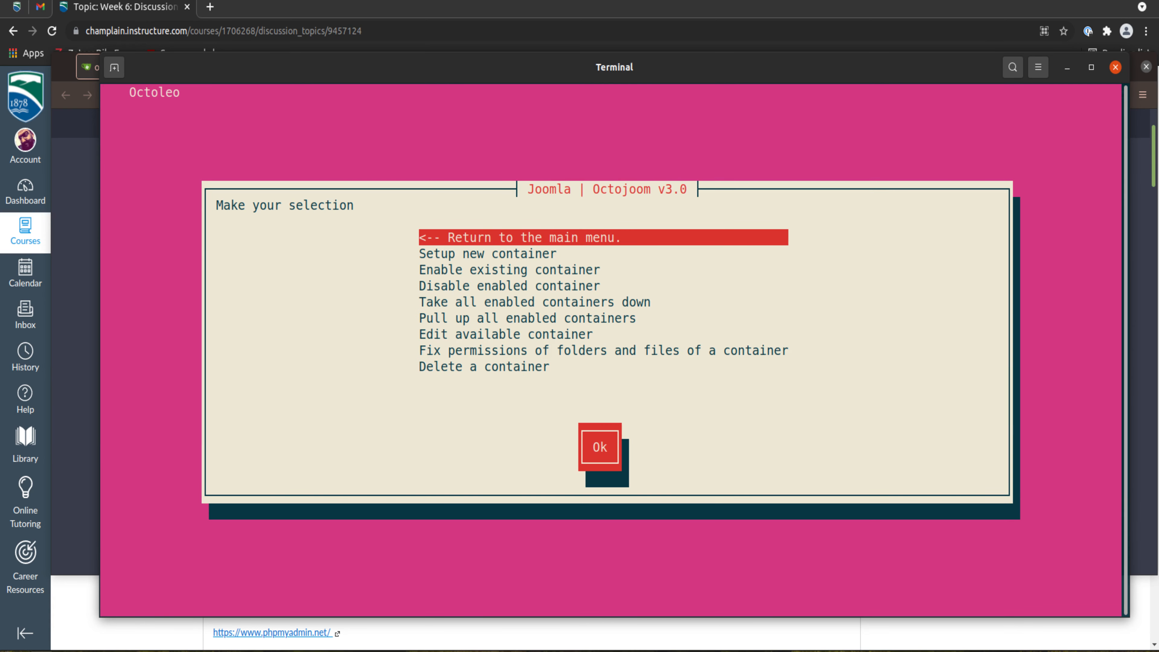
{"action": "key", "text": "Down"}
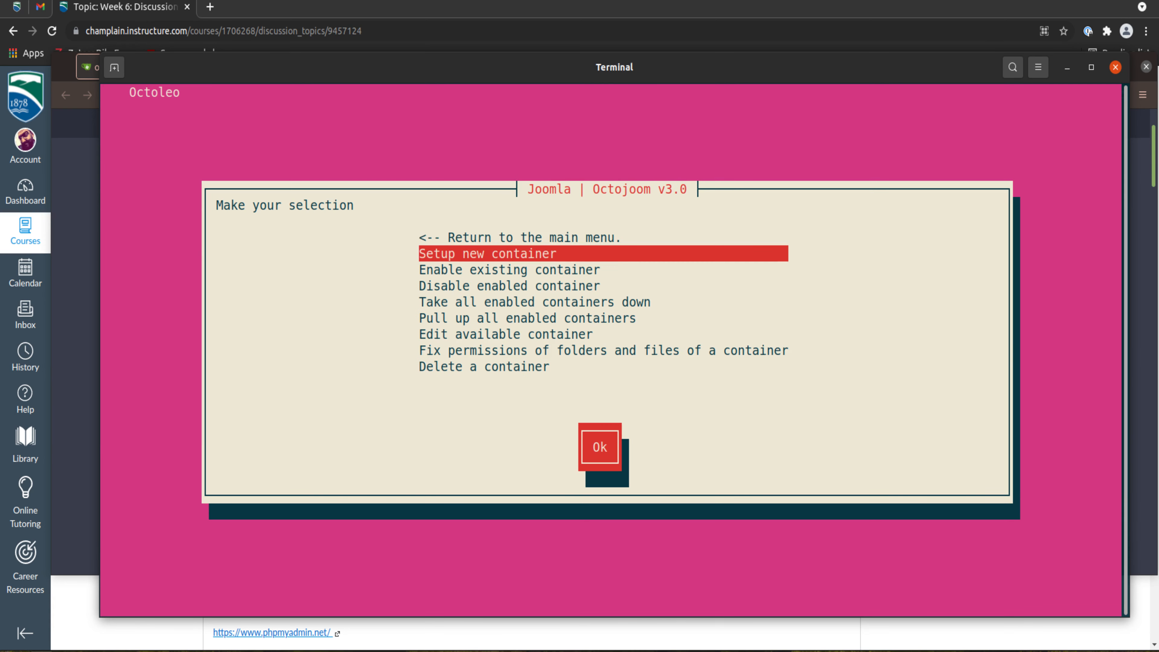
{"action": "key", "text": "Return"}
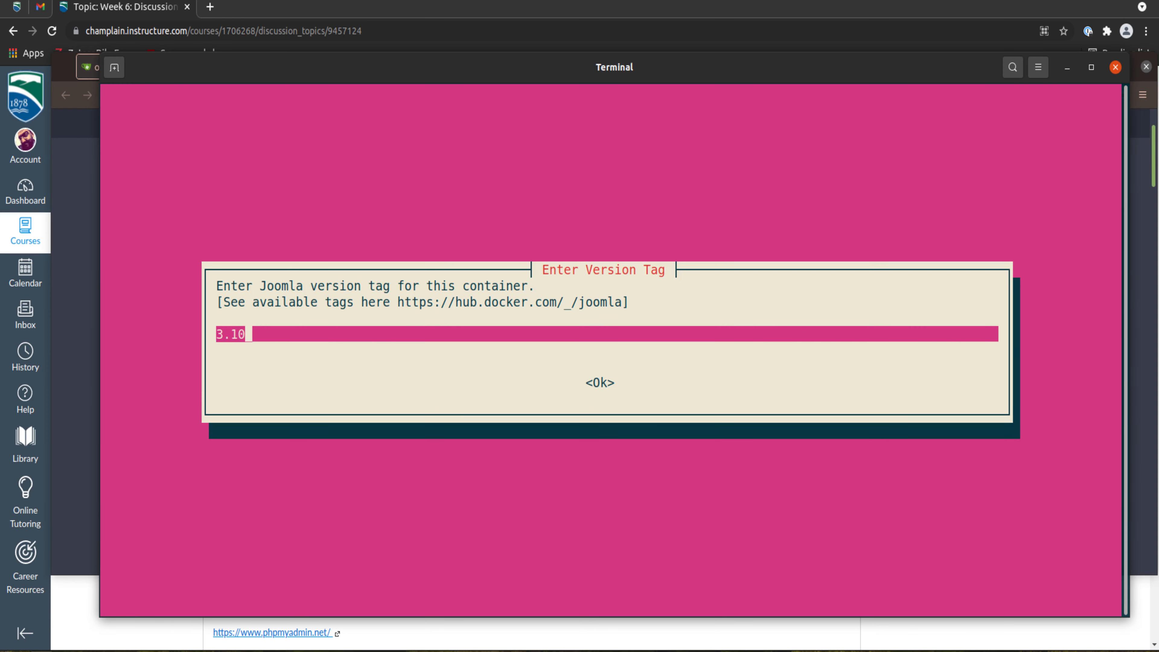
{"action": "key", "text": "BackSpace"}
{"action": "key", "text": "BackSpace"}
{"action": "key", "text": "BackSpace"}
{"action": "type", "text": "4.0"}
{"action": "key", "text": "Return"}
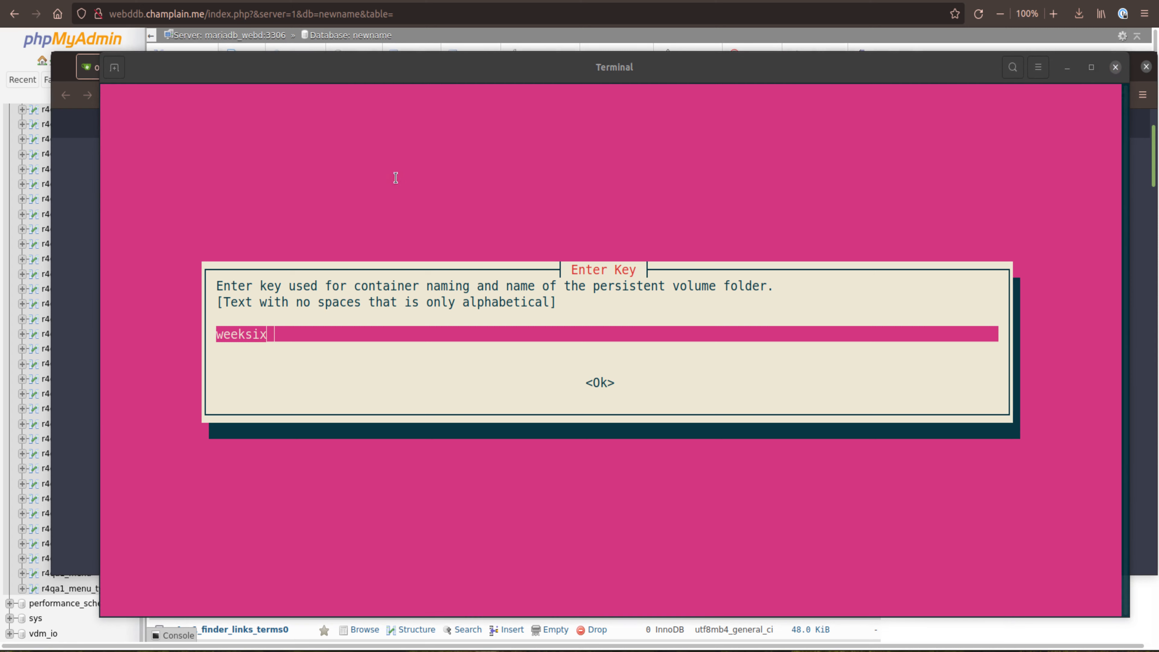
Step: Name the container with the key weeksix and assign it the domain champlain.me with the sub-domain weeksix
{"action": "left_click", "coordinate": [427, 333]}
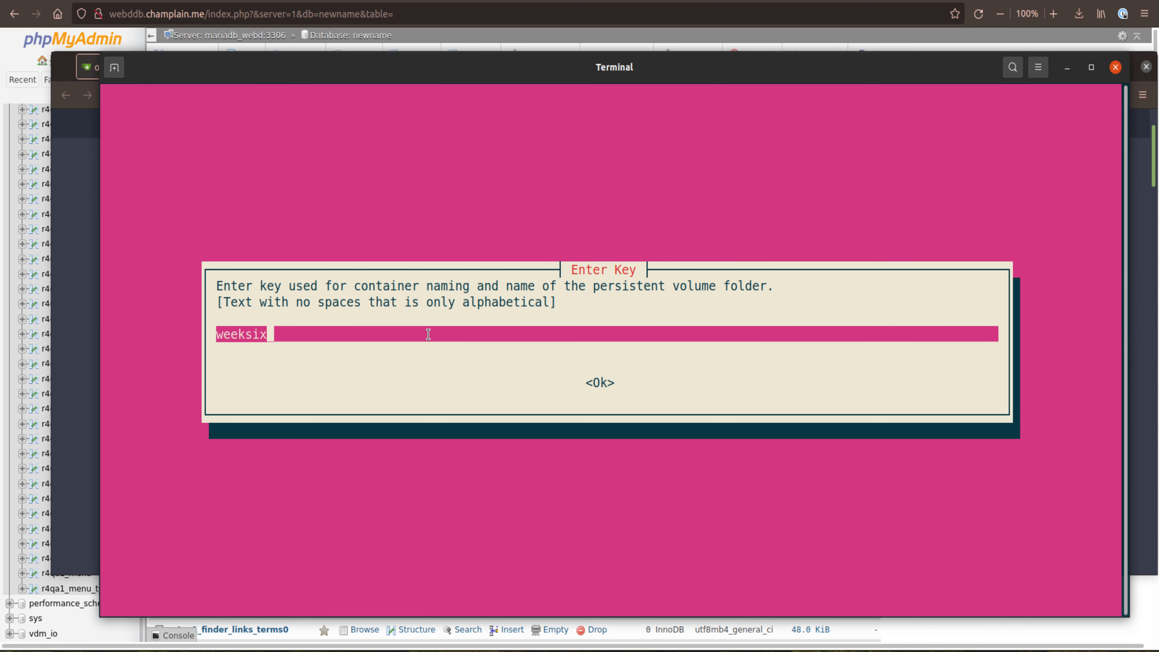
{"action": "key", "text": "Return"}
{"action": "key", "text": "Return"}
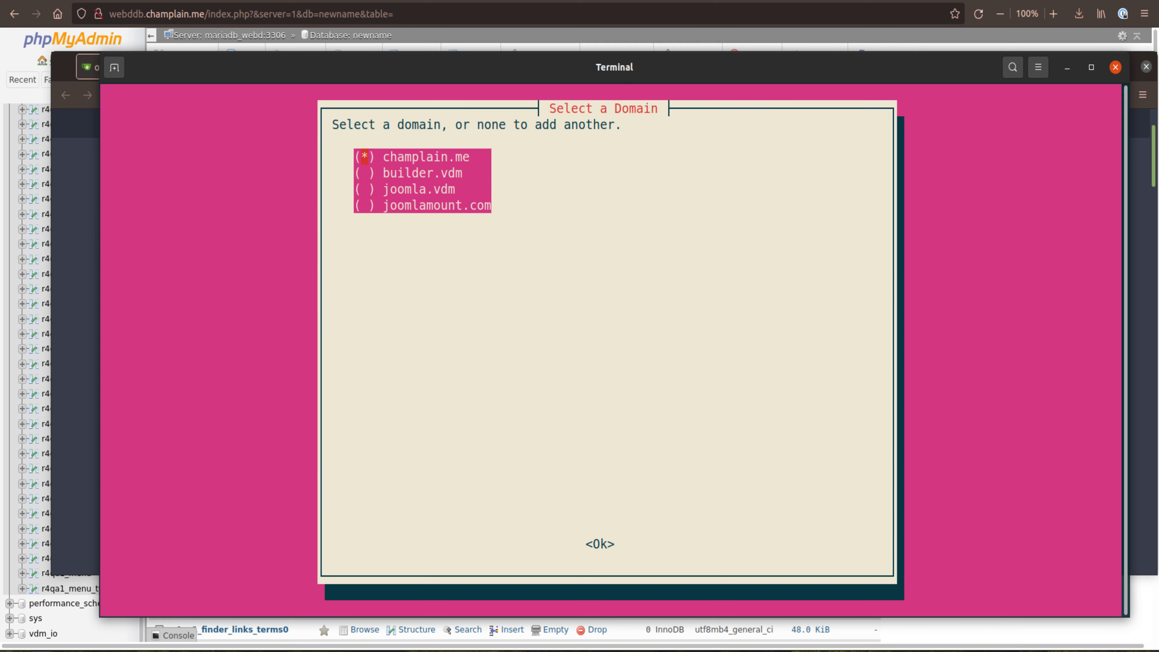
{"action": "key", "text": "Return"}
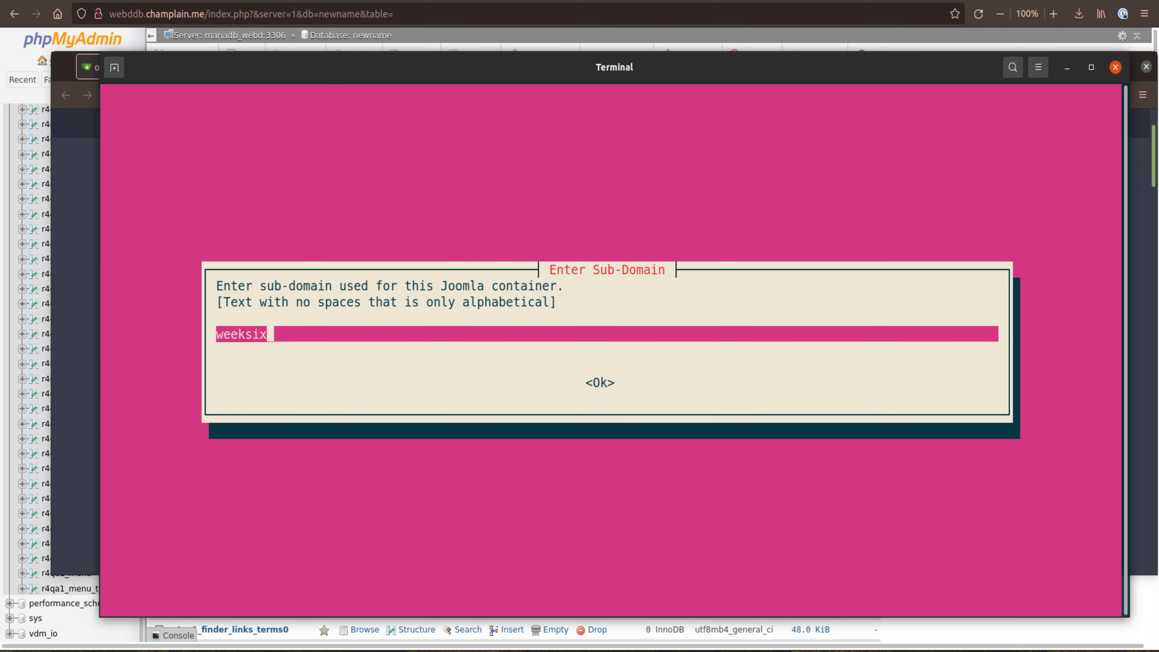
{"action": "key", "text": "Return"}
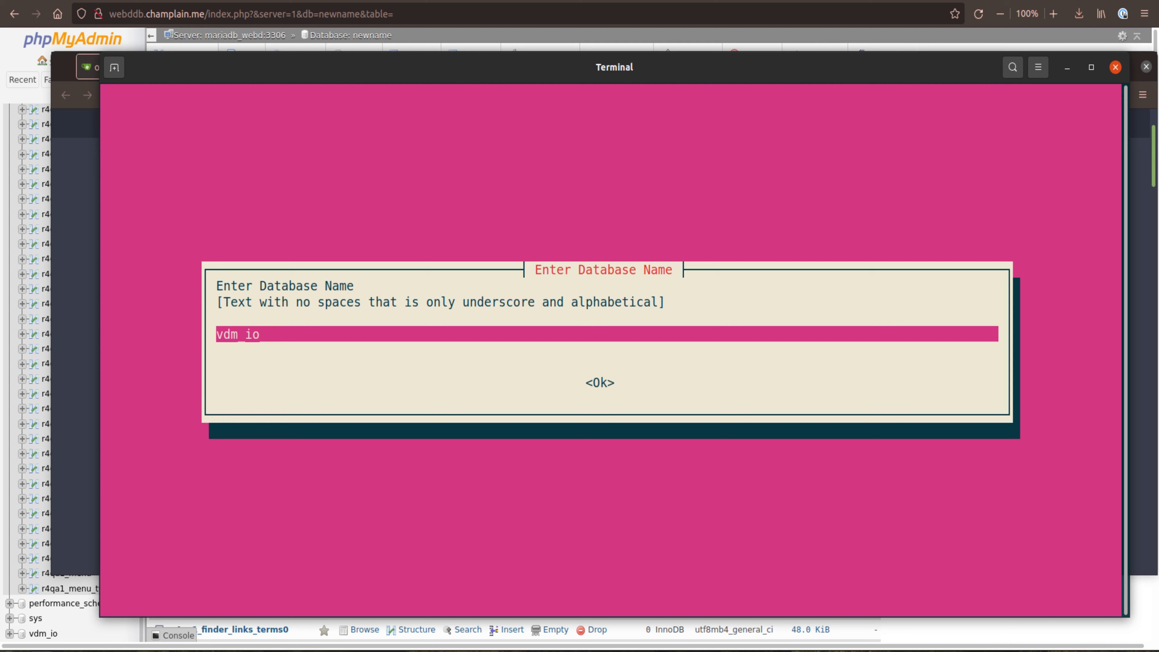
Step: Accept vdm_io as database name, vdm_user as database username, and the prefilled database user and root passwords
{"action": "key", "text": "Return"}
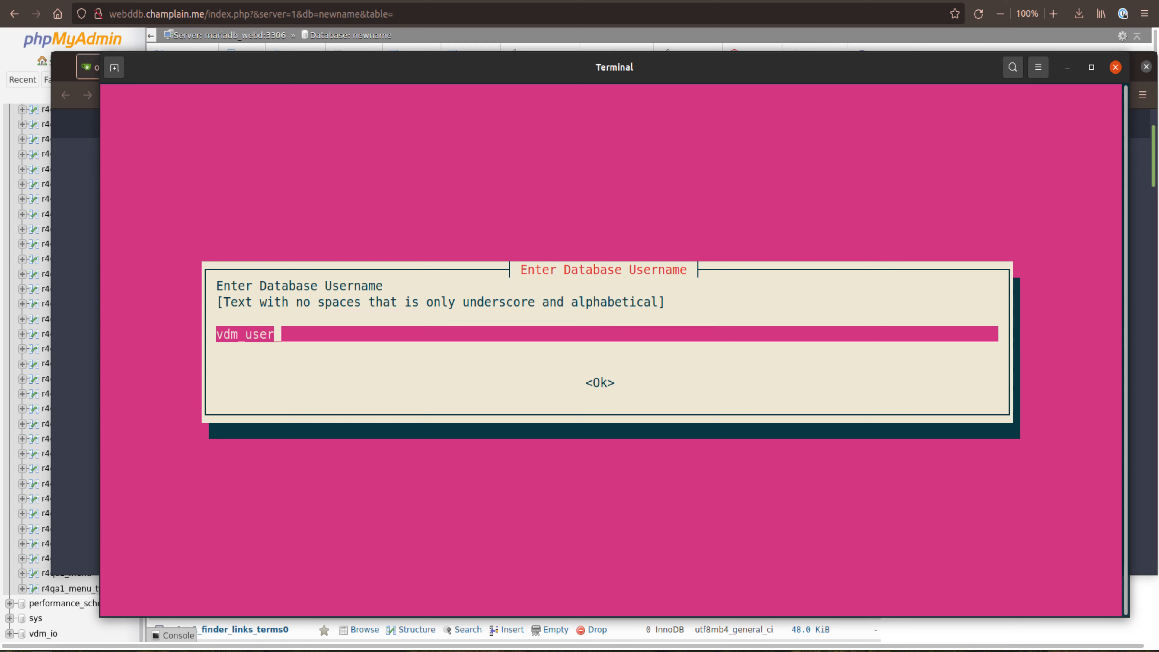
{"action": "key", "text": "Return"}
{"action": "key", "text": "Return"}
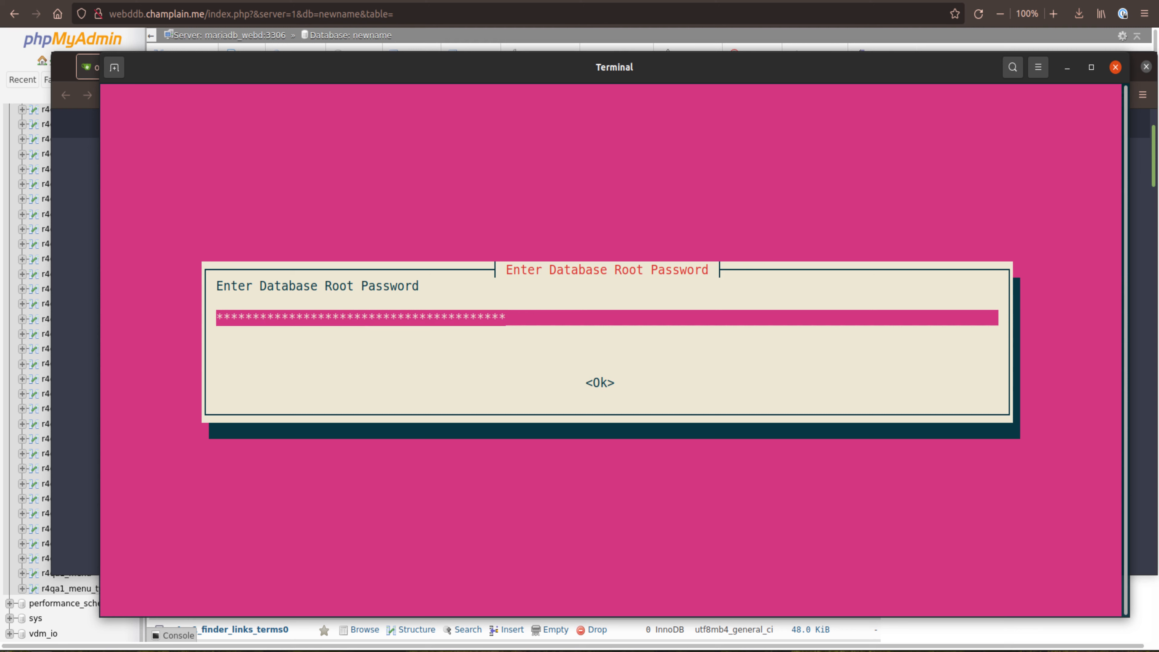
{"action": "key", "text": "Return"}
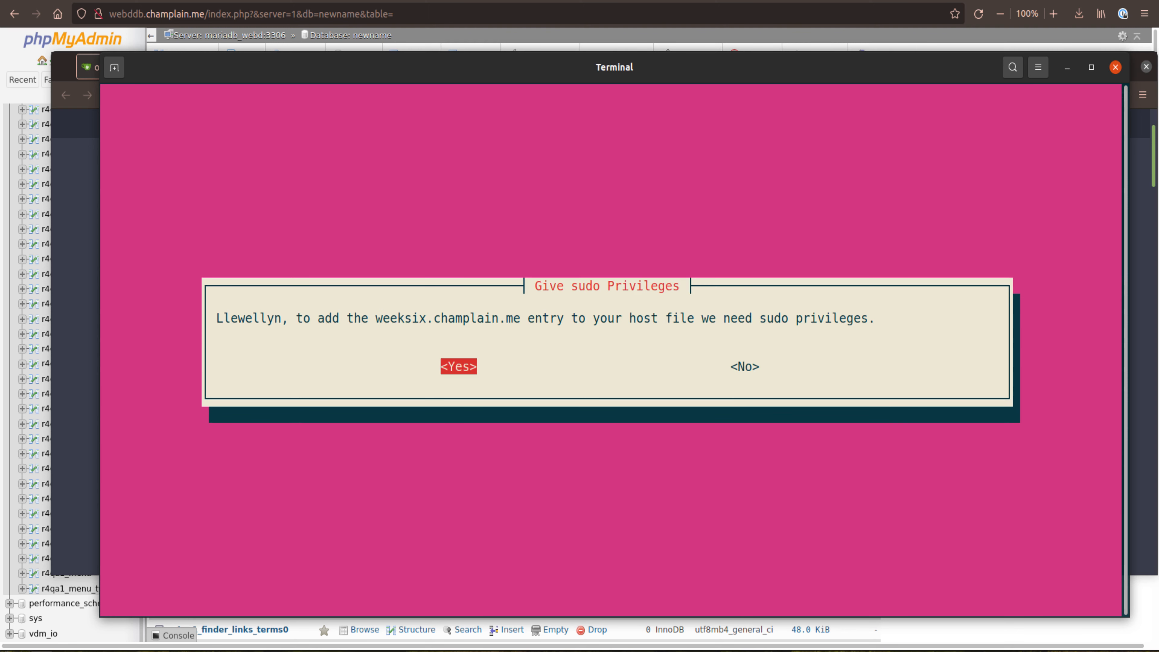
Step: Grant sudo privileges with the account's sudo password to add weeksix.champlain.me to the hosts file
{"action": "key", "text": "Return"}
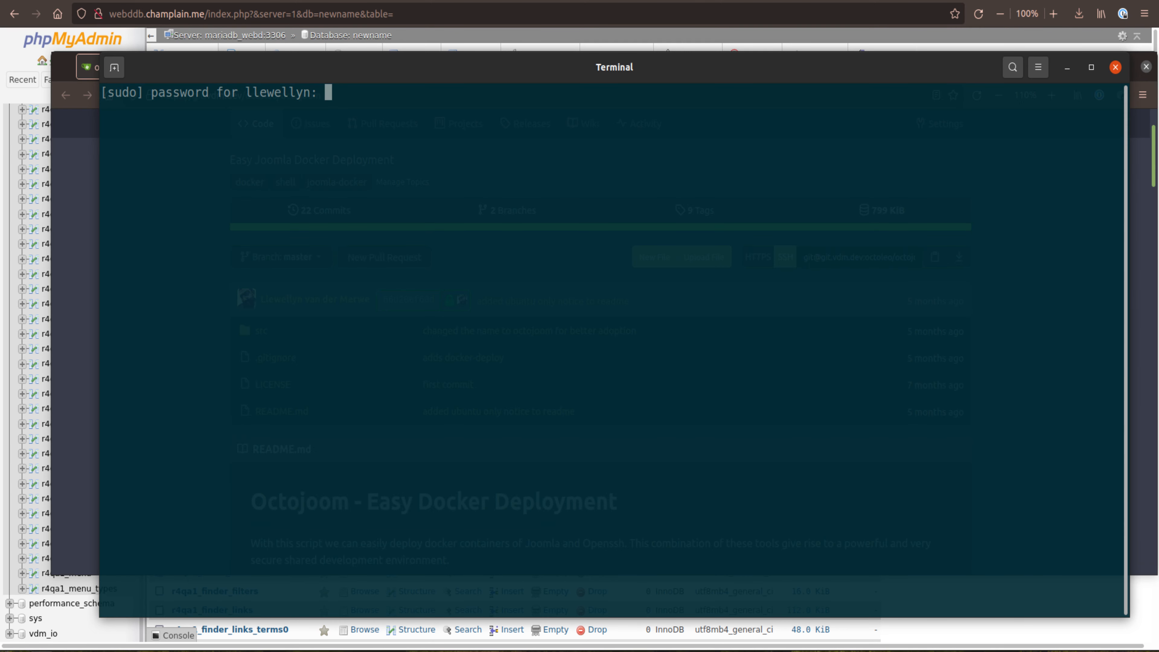
{"action": "key", "text": "Return"}
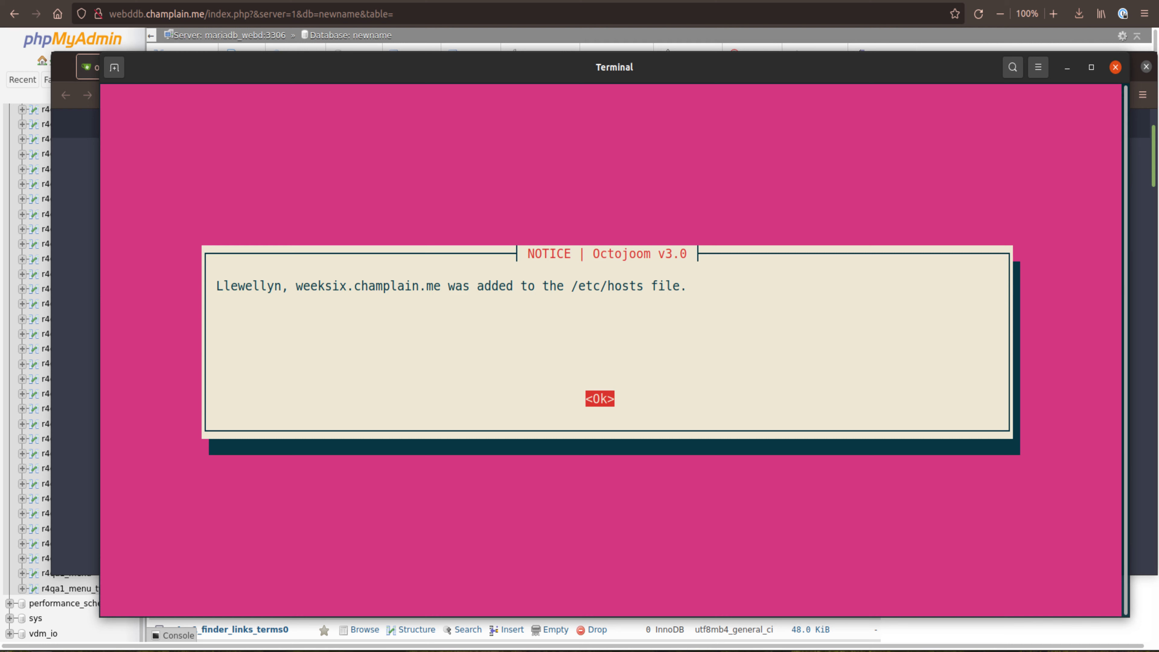
{"action": "key", "text": "Return"}
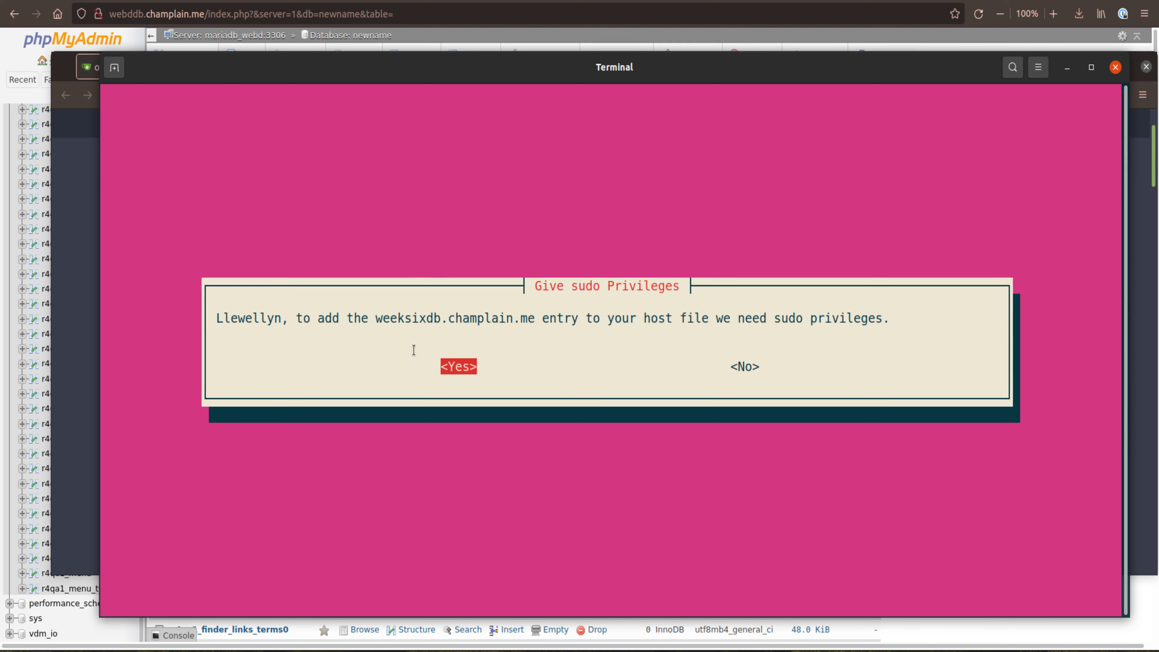
Step: Allow the weeksixdb.champlain.me entry to be added to the hosts file with sudo privileges
{"action": "mouse_move", "coordinate": [426, 321]}
{"action": "left_mouse_down"}
{"action": "mouse_move", "coordinate": [440, 321]}
{"action": "mouse_move", "coordinate": [424, 321]}
{"action": "left_mouse_up"}
{"action": "left_click", "coordinate": [428, 335]}
{"action": "left_click", "coordinate": [434, 320]}
{"action": "key", "text": "Return"}
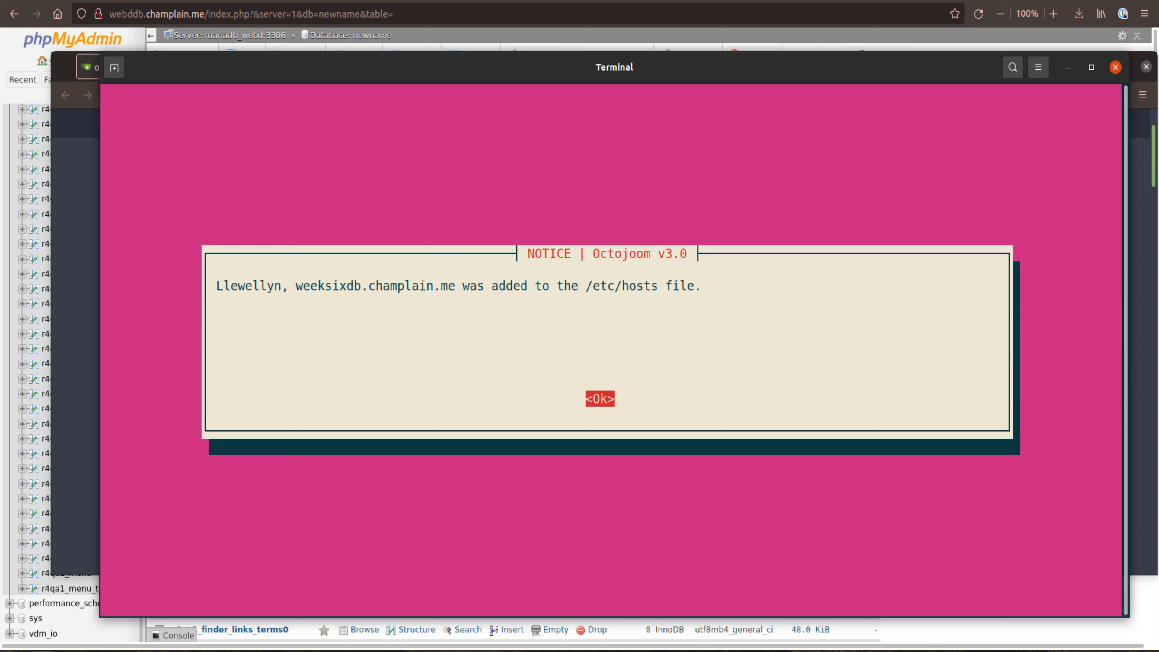
{"action": "key", "text": "Return"}
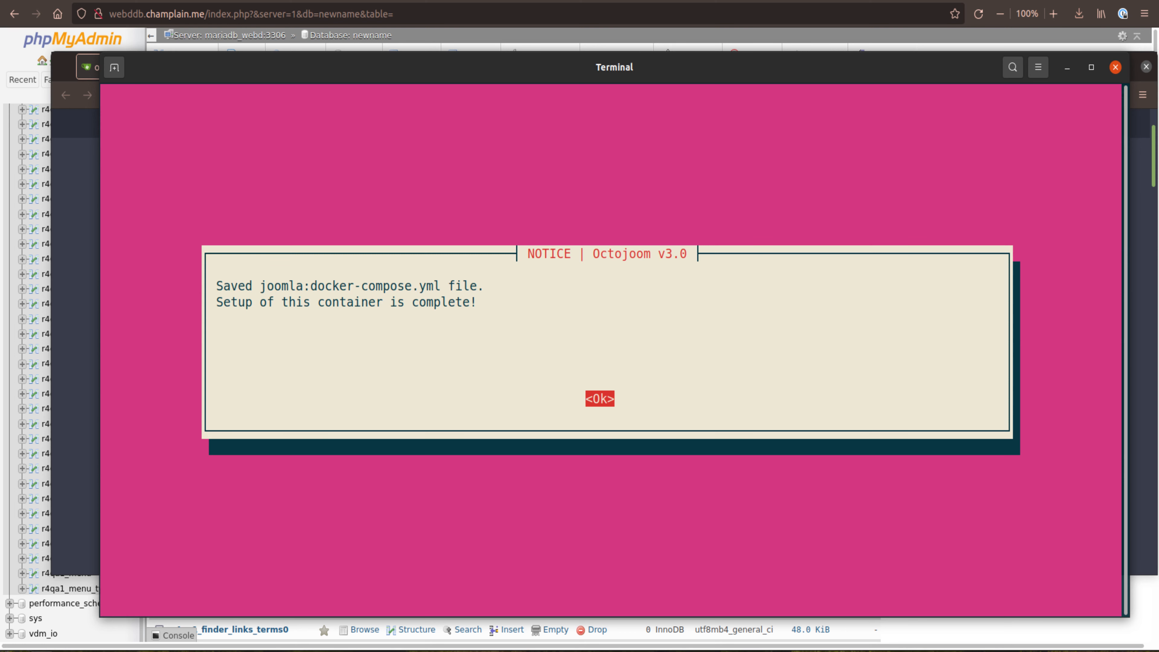
Step: Finish the container setup and enable the new Joomla container
{"action": "key", "text": "Return"}
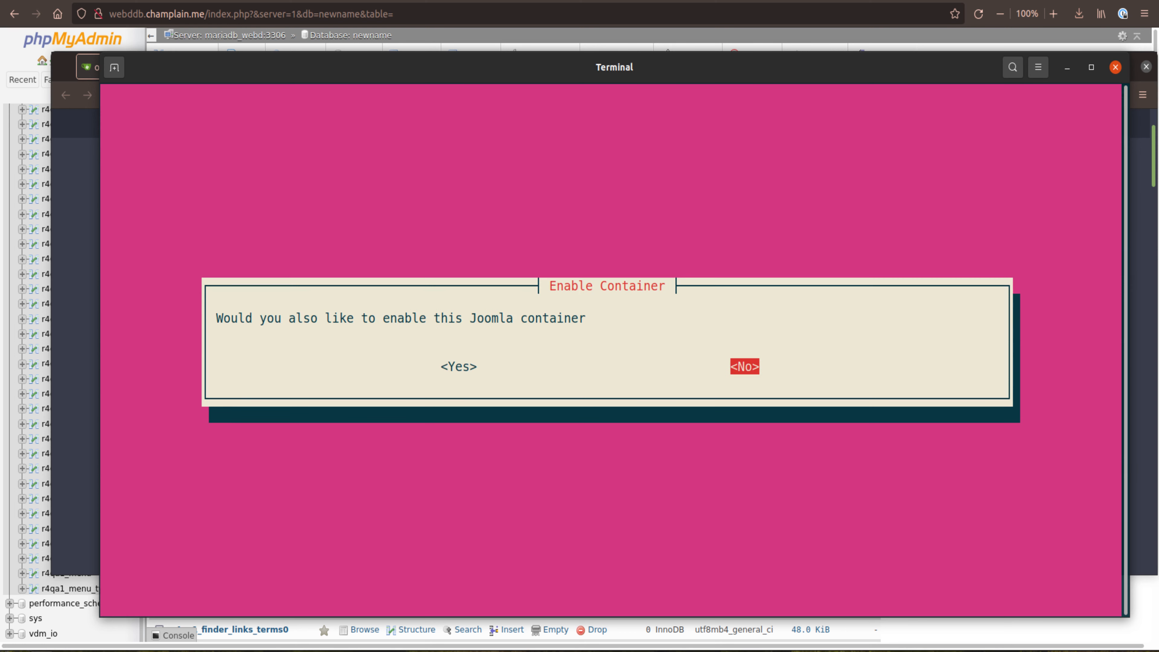
{"action": "key", "text": "Left"}
{"action": "key", "text": "Return"}
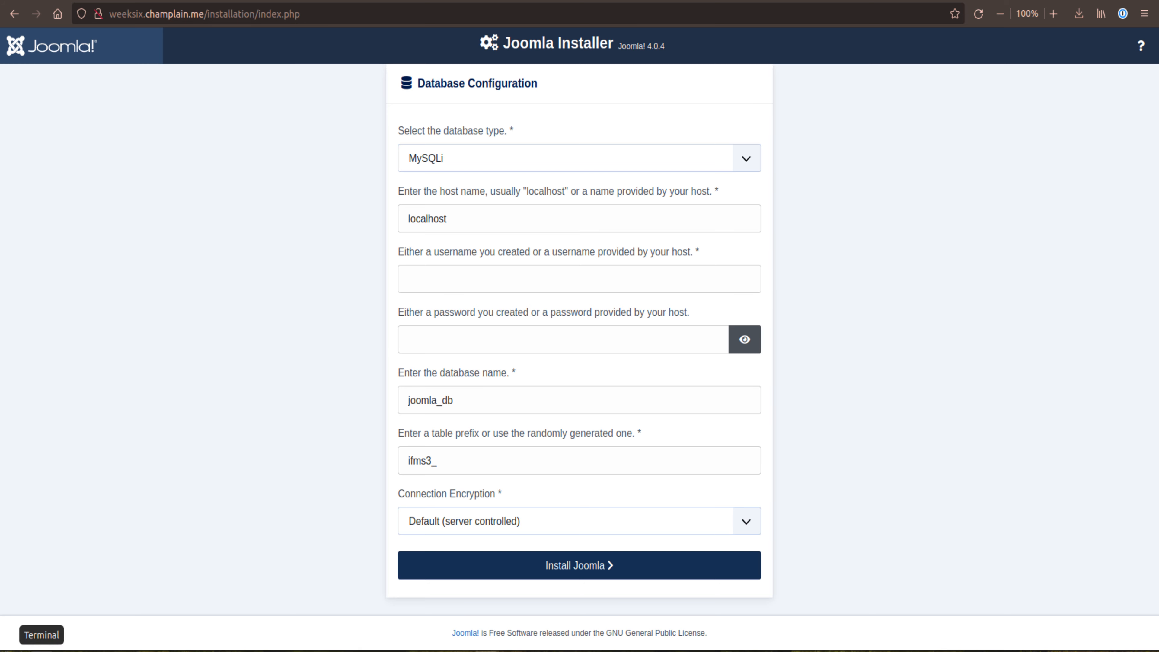
Step: Copy the database user password from the terminal and fill in the installer's password, username vdm_user, database name vdm_io and table prefix webd_
{"action": "left_click", "coordinate": [42, 650]}
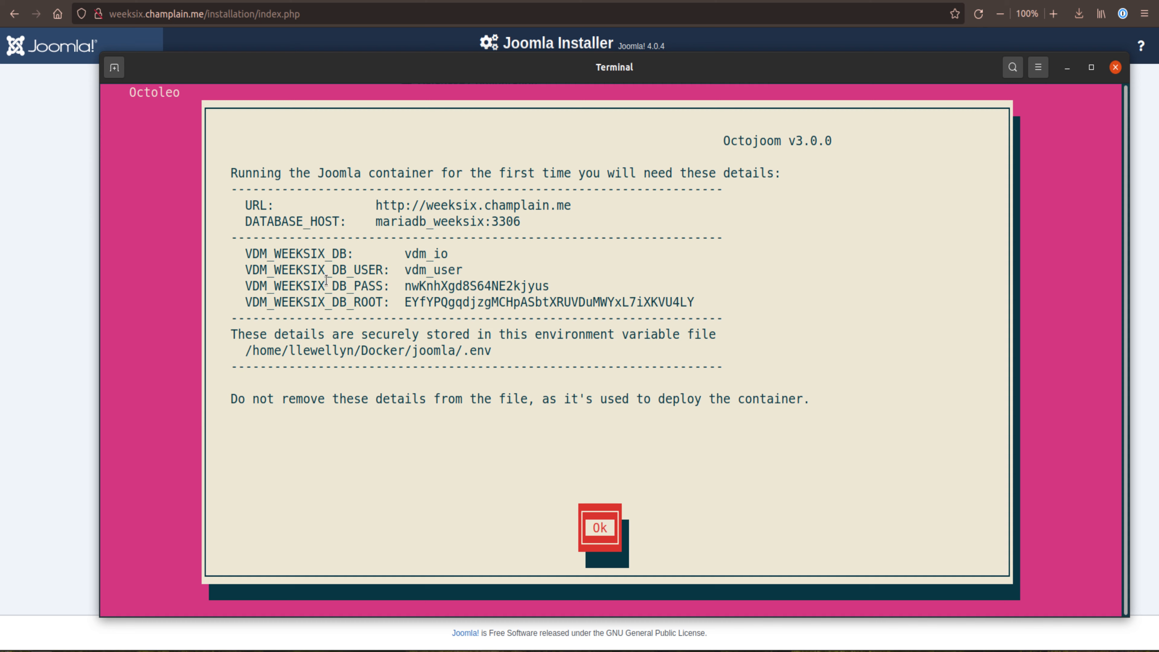
{"action": "double_click", "coordinate": [455, 288]}
{"action": "right_click", "coordinate": [481, 288]}
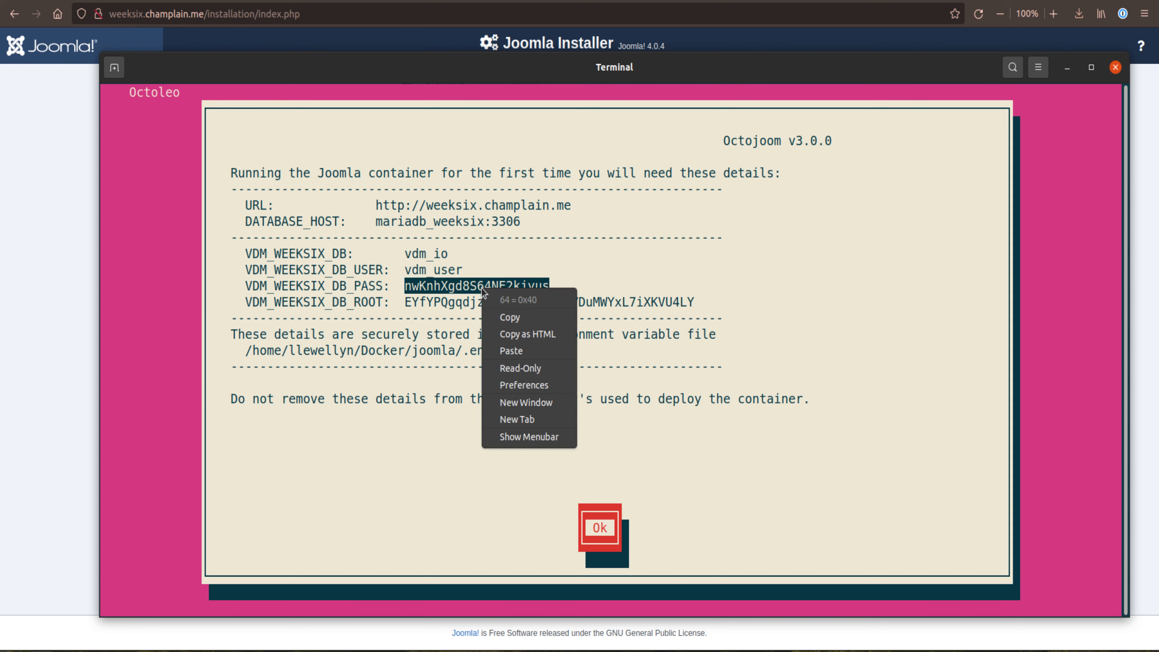
{"action": "left_click", "coordinate": [522, 320]}
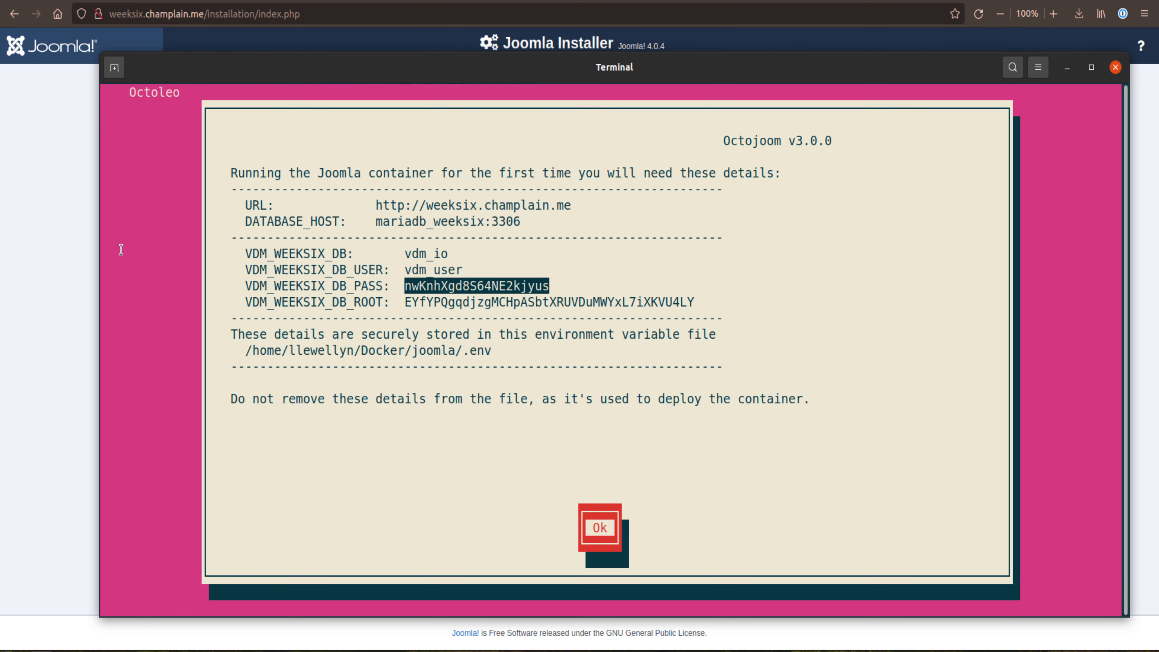
{"action": "left_click", "coordinate": [61, 245]}
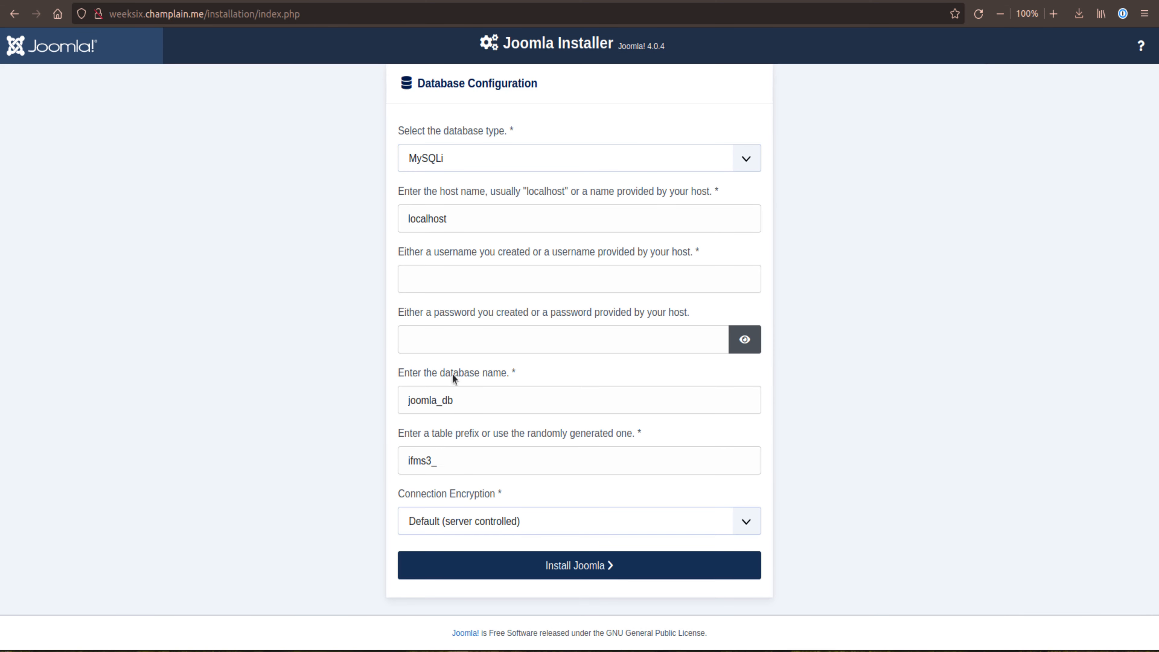
{"action": "left_click", "coordinate": [455, 335]}
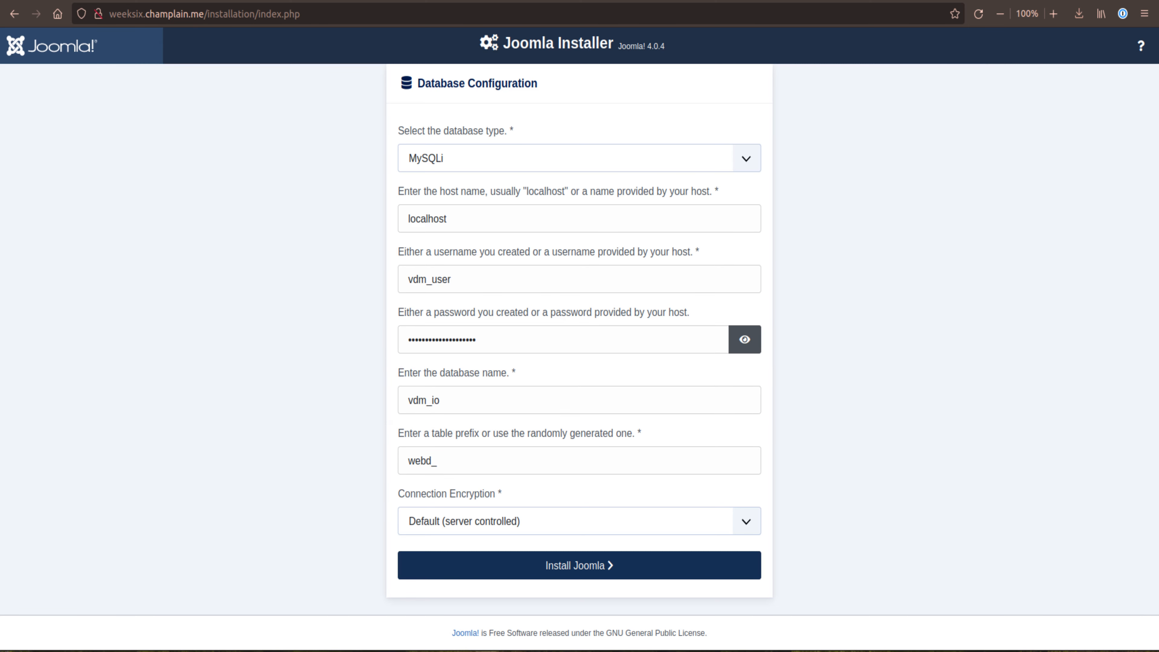
Step: Replace the installer's database host name with mariadb_weeksix:3306, copied from the container details in the terminal
{"action": "left_click", "coordinate": [472, 218]}
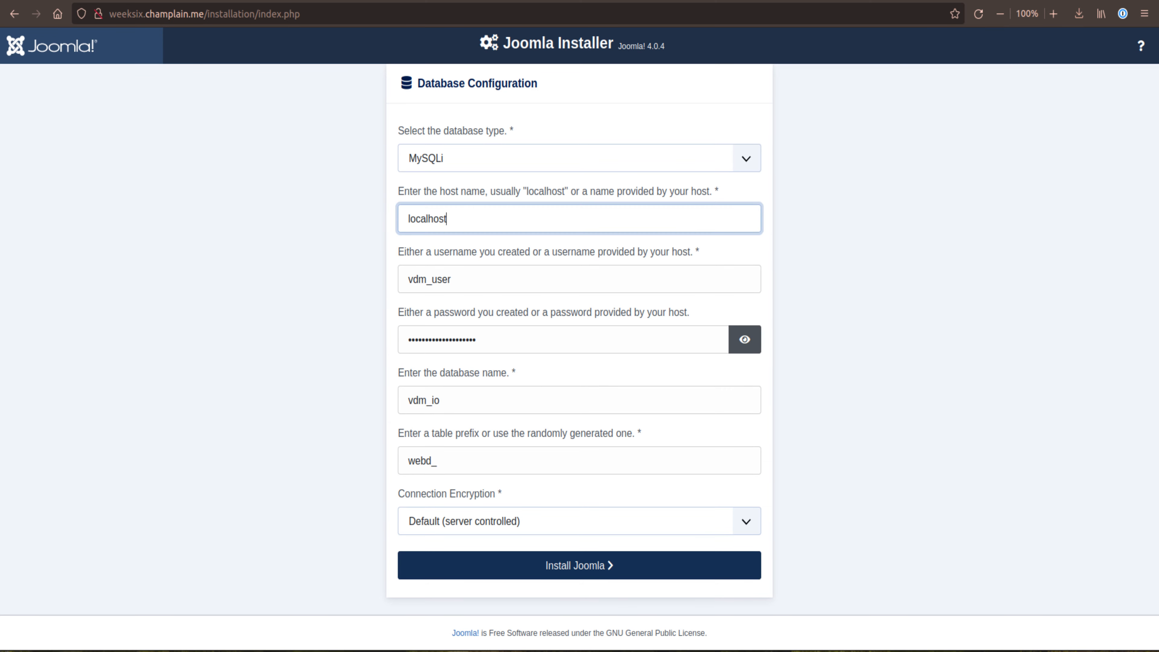
{"action": "key", "text": "alt+Tab"}
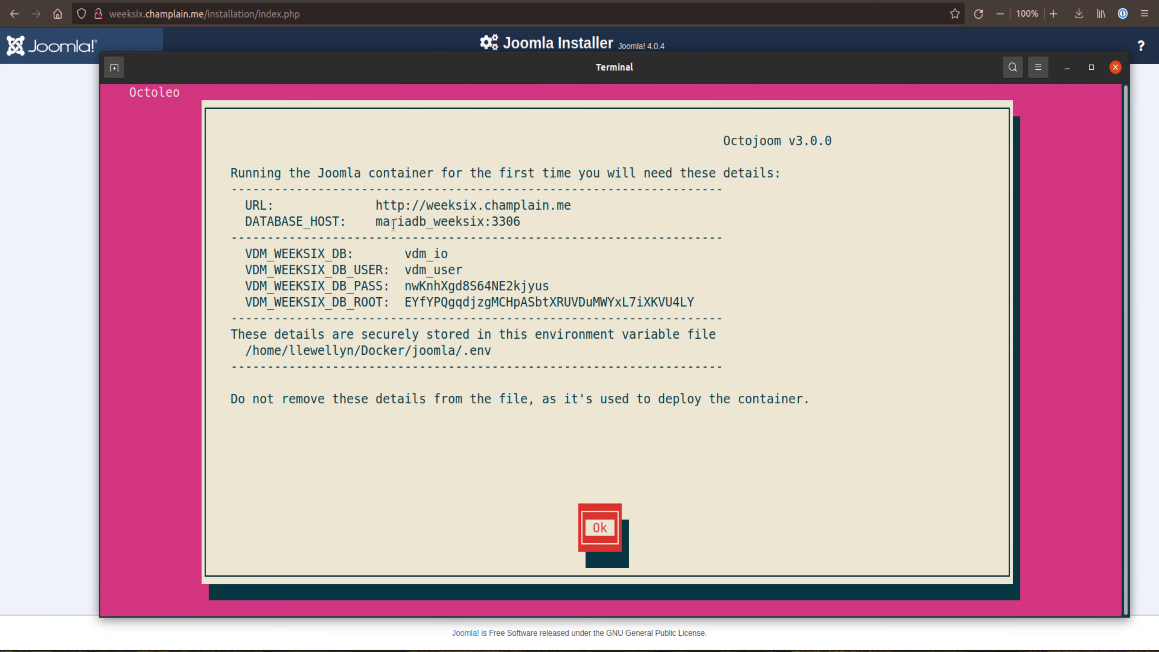
{"action": "left_click_drag", "start_coordinate": [378, 222], "coordinate": [521, 222]}
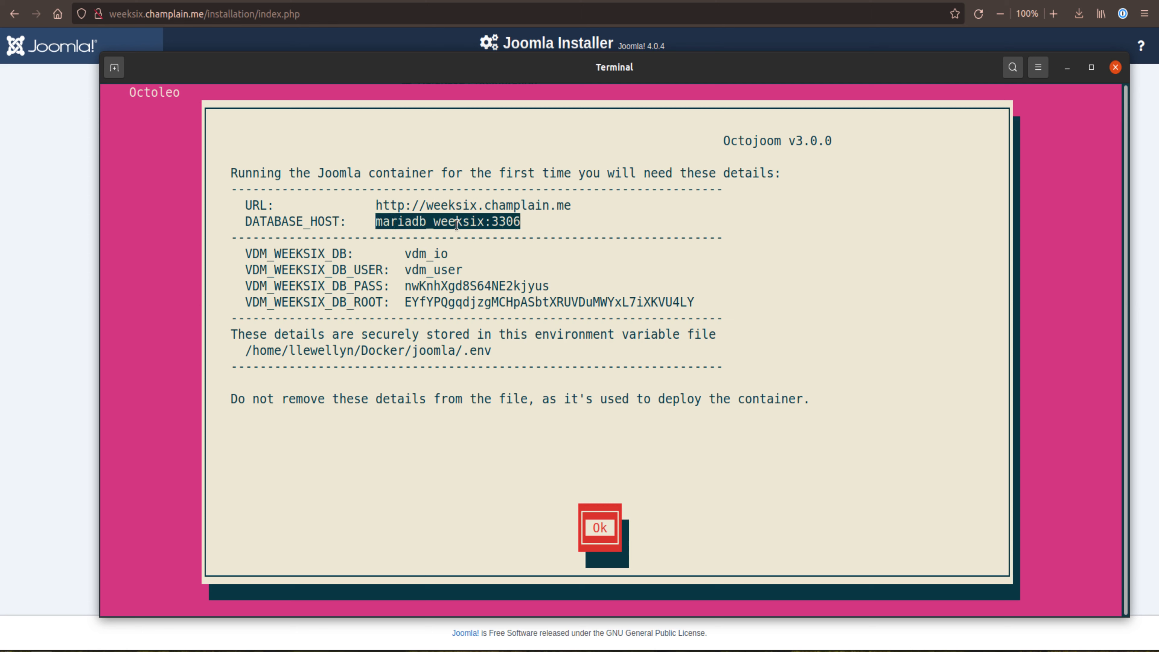
{"action": "right_click", "coordinate": [470, 224]}
{"action": "left_click", "coordinate": [505, 241]}
{"action": "left_click", "coordinate": [67, 219]}
{"action": "double_click", "coordinate": [425, 219]}
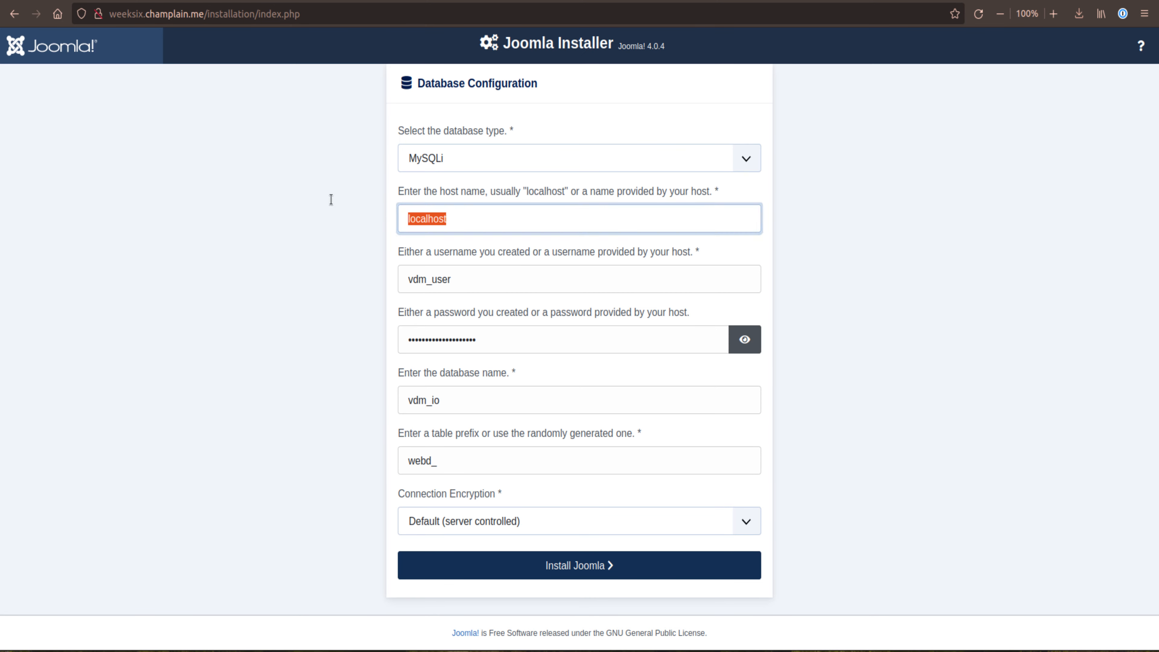
{"action": "right_click", "coordinate": [429, 215]}
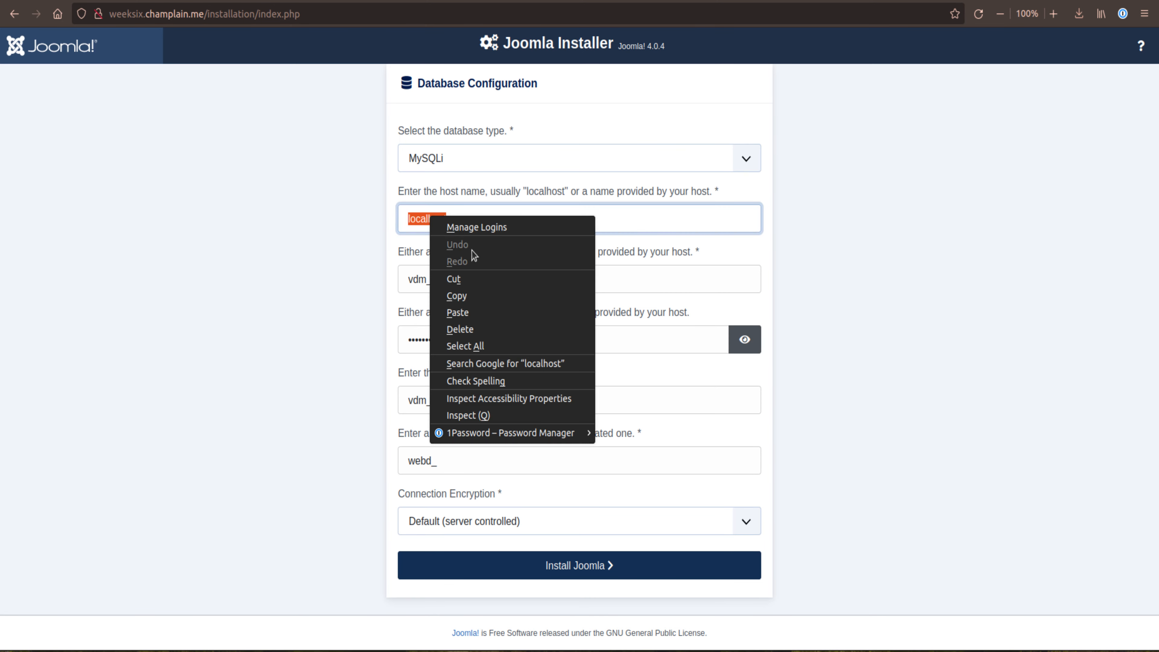
{"action": "left_click", "coordinate": [473, 312]}
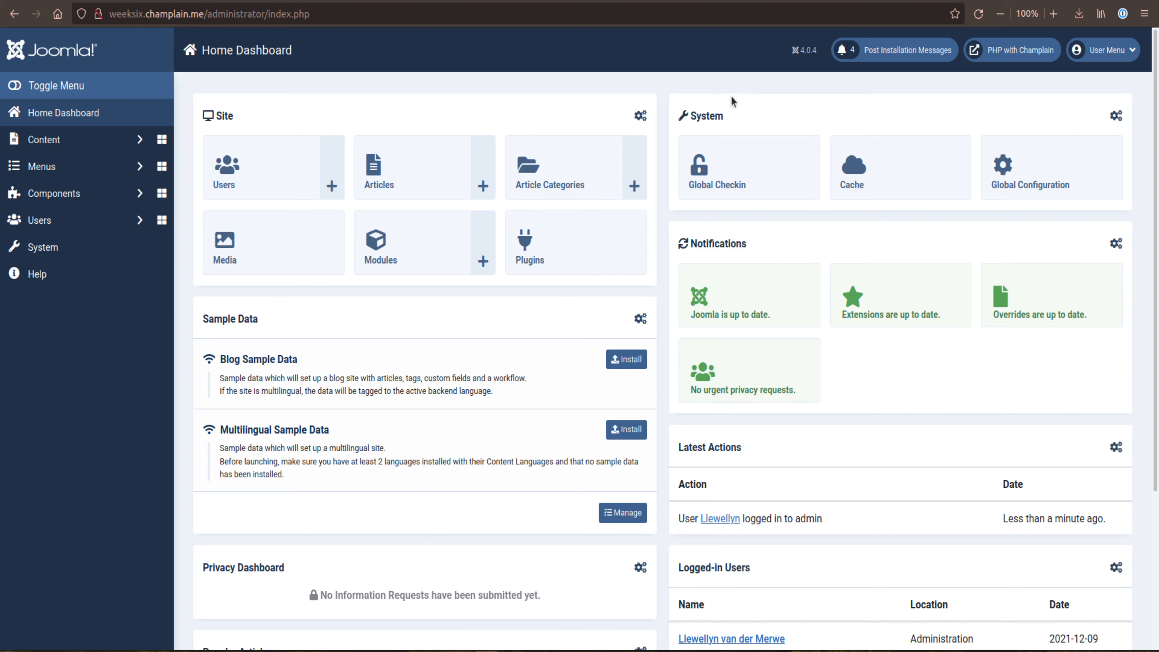
Step: Review the Joomla administrator's users, articles, categories and installed extensions lists, and collapse the sidebar menu
{"action": "left_click", "coordinate": [238, 171]}
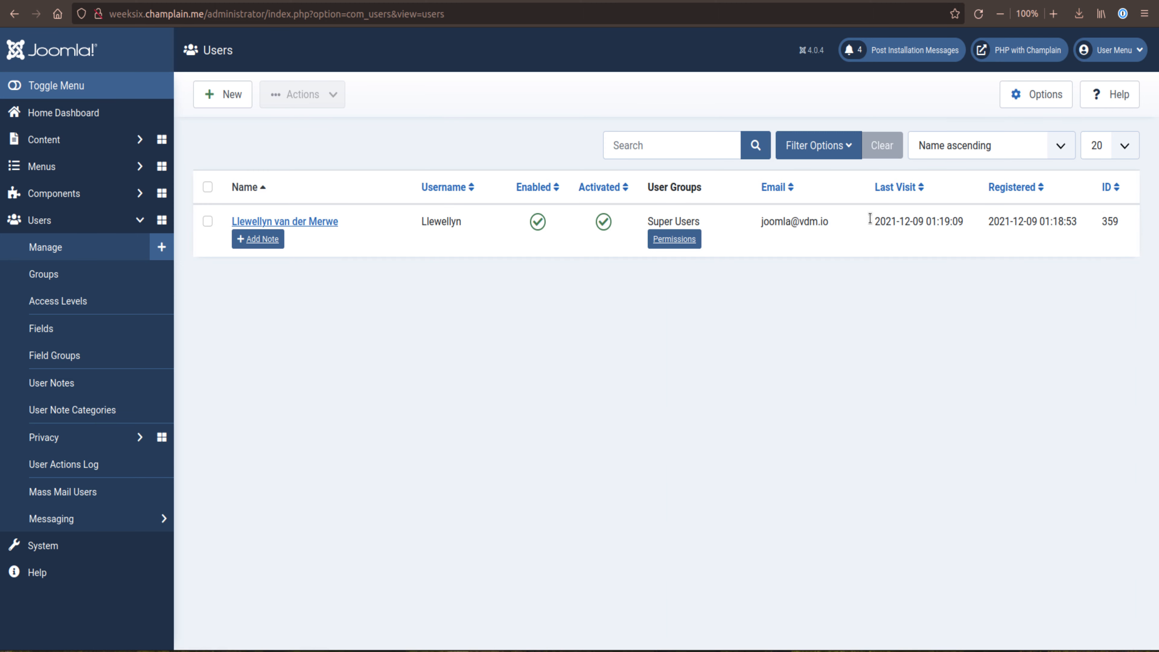
{"action": "left_click", "coordinate": [59, 141]}
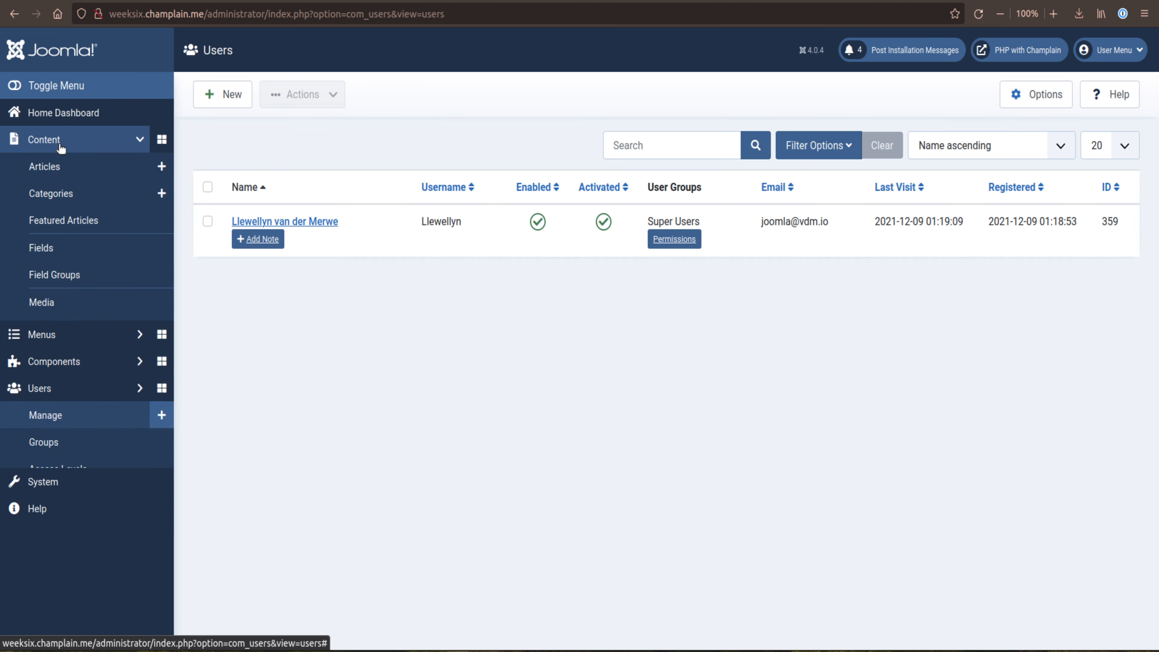
{"action": "left_click", "coordinate": [57, 167]}
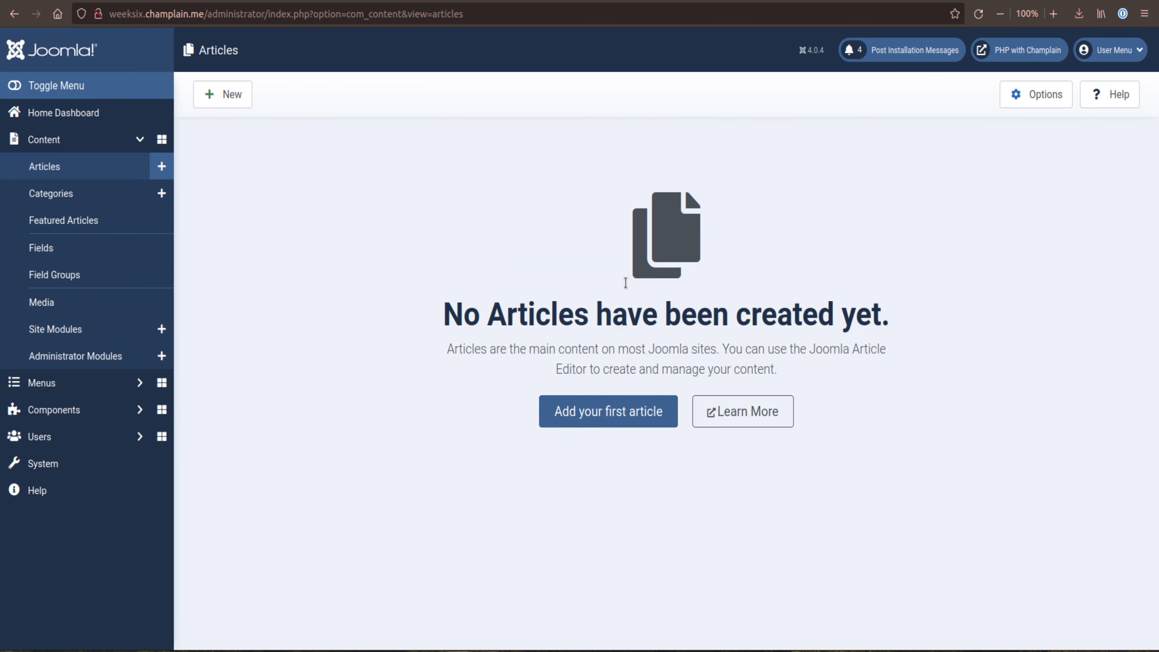
{"action": "left_click", "coordinate": [46, 194]}
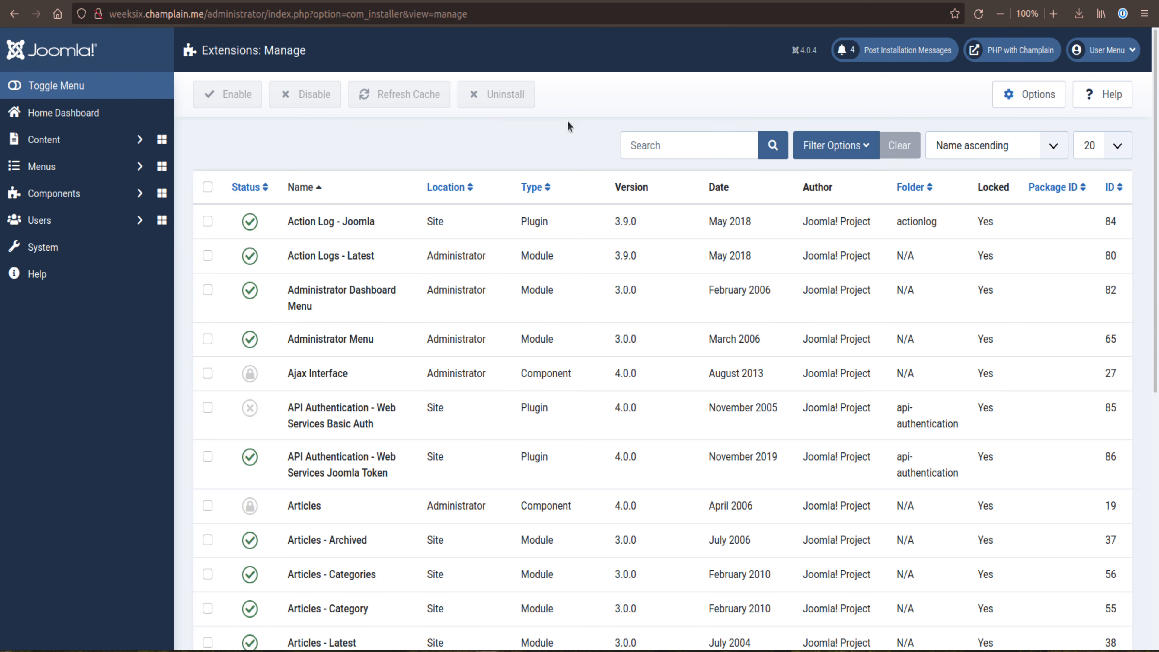
{"action": "scroll", "coordinate": [377, 306], "scroll_direction": "down", "scroll_amount": 8}
{"action": "left_click", "coordinate": [16, 86]}
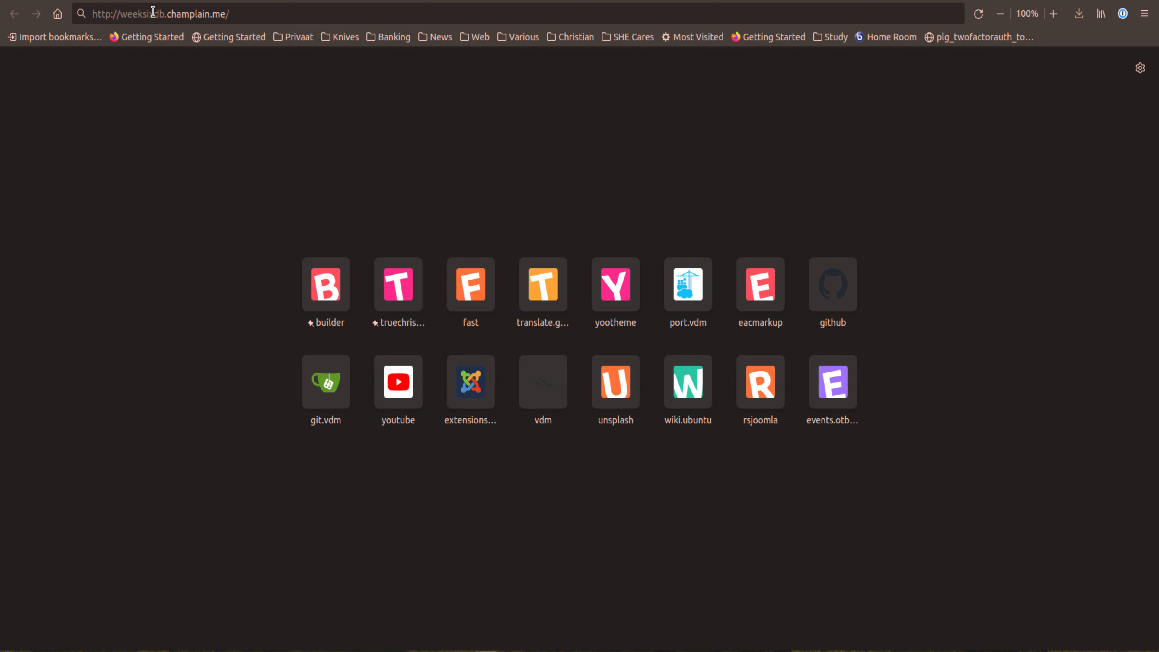
{"action": "left_click_drag", "start_coordinate": [153, 13], "coordinate": [163, 12]}
{"action": "left_click", "coordinate": [247, 13]}
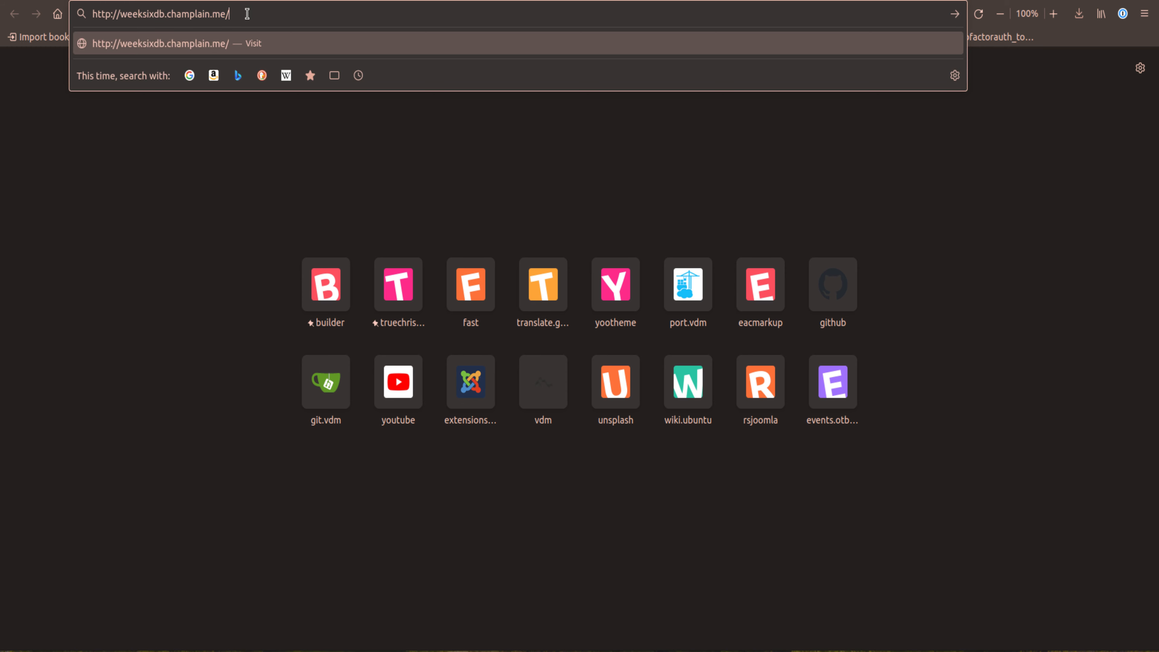
{"action": "key", "text": "Return"}
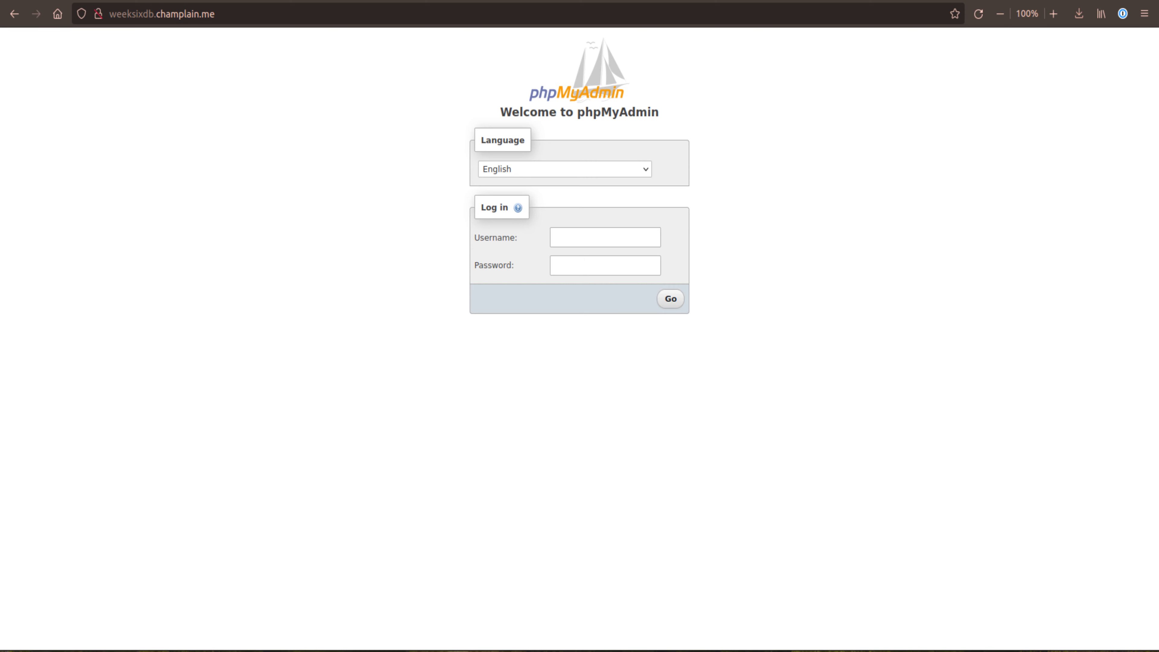
Step: Log in to phpMyAdmin as root with the database root password copied from the container details in the terminal
{"action": "left_click", "coordinate": [42, 648]}
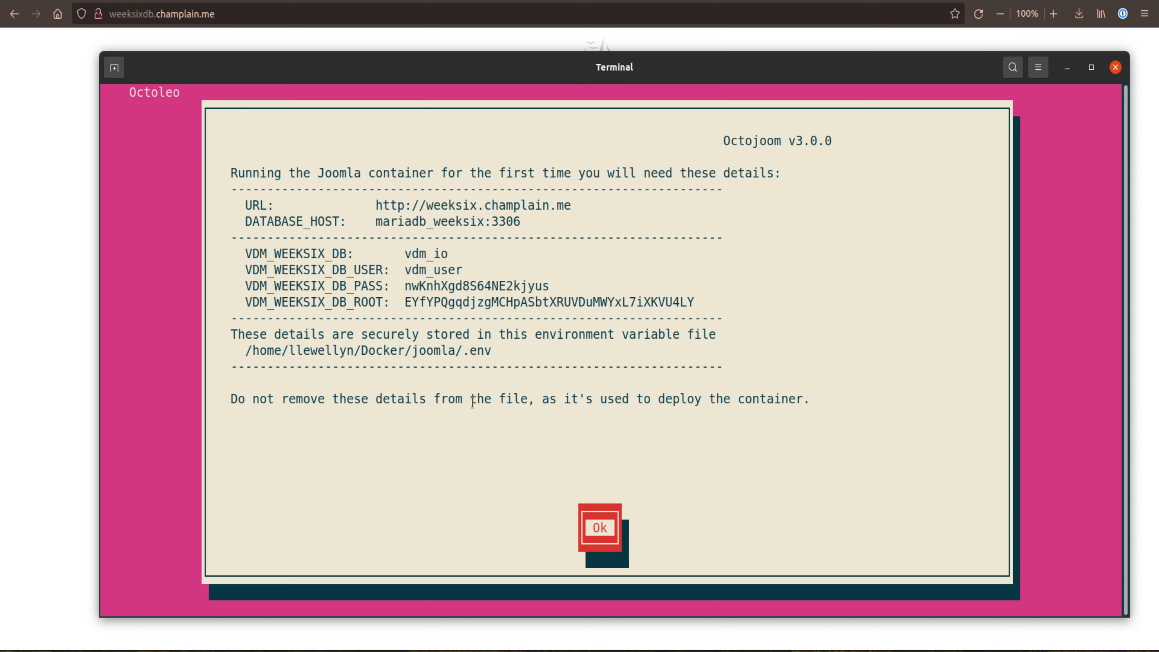
{"action": "double_click", "coordinate": [450, 302]}
{"action": "right_click", "coordinate": [452, 303]}
{"action": "left_click", "coordinate": [488, 314]}
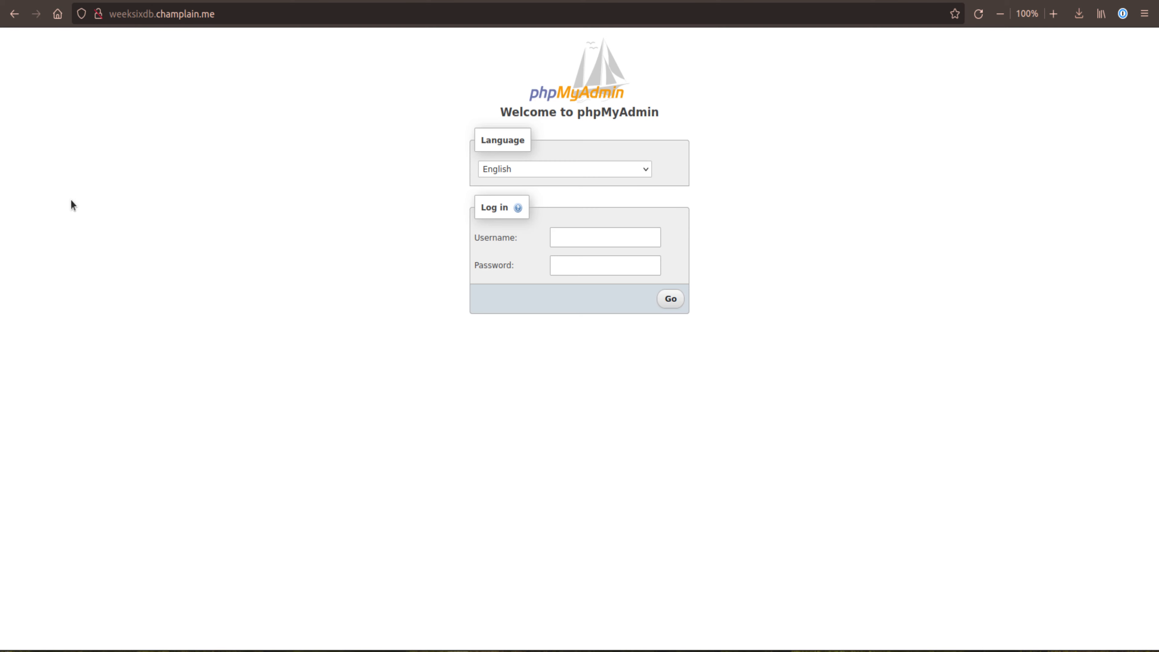
{"action": "key", "text": "alt+Tab"}
{"action": "left_click", "coordinate": [577, 260]}
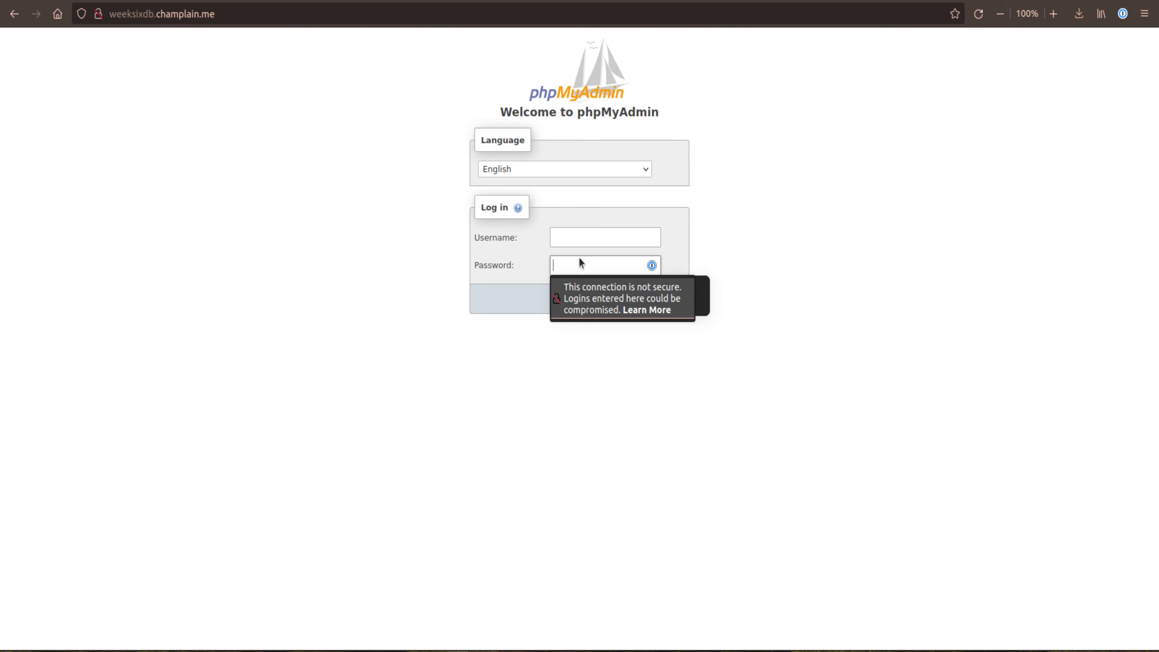
{"action": "key", "text": "ctrl+v"}
{"action": "left_click", "coordinate": [597, 237]}
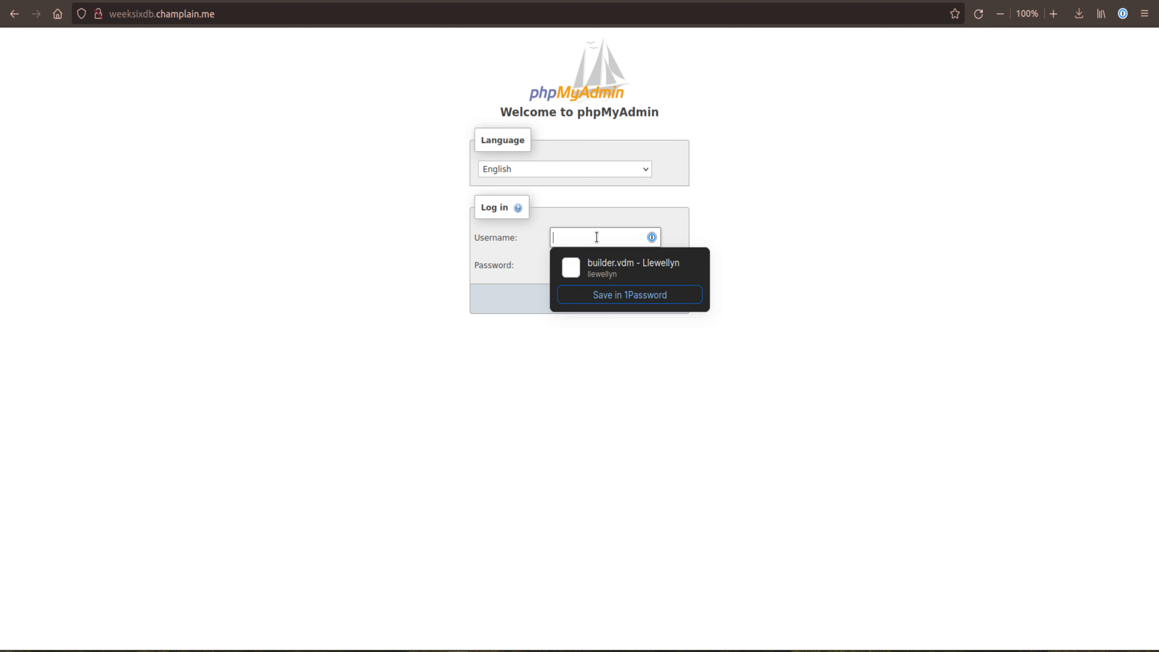
{"action": "type", "text": "root"}
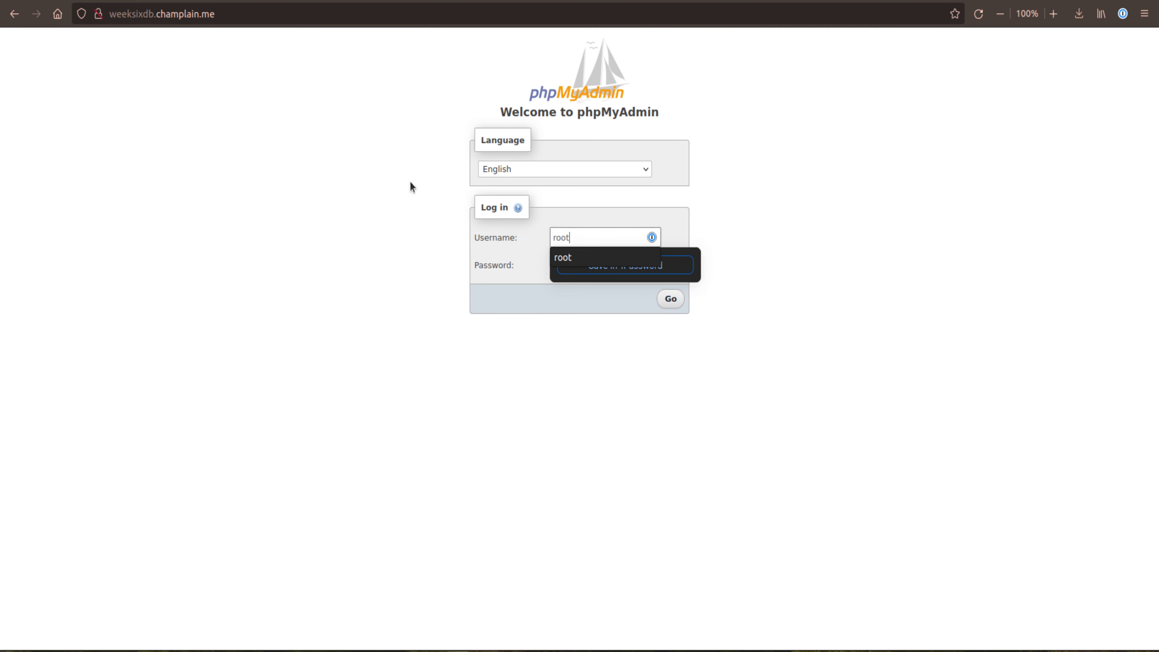
{"action": "left_click", "coordinate": [287, 290]}
{"action": "left_click", "coordinate": [672, 300]}
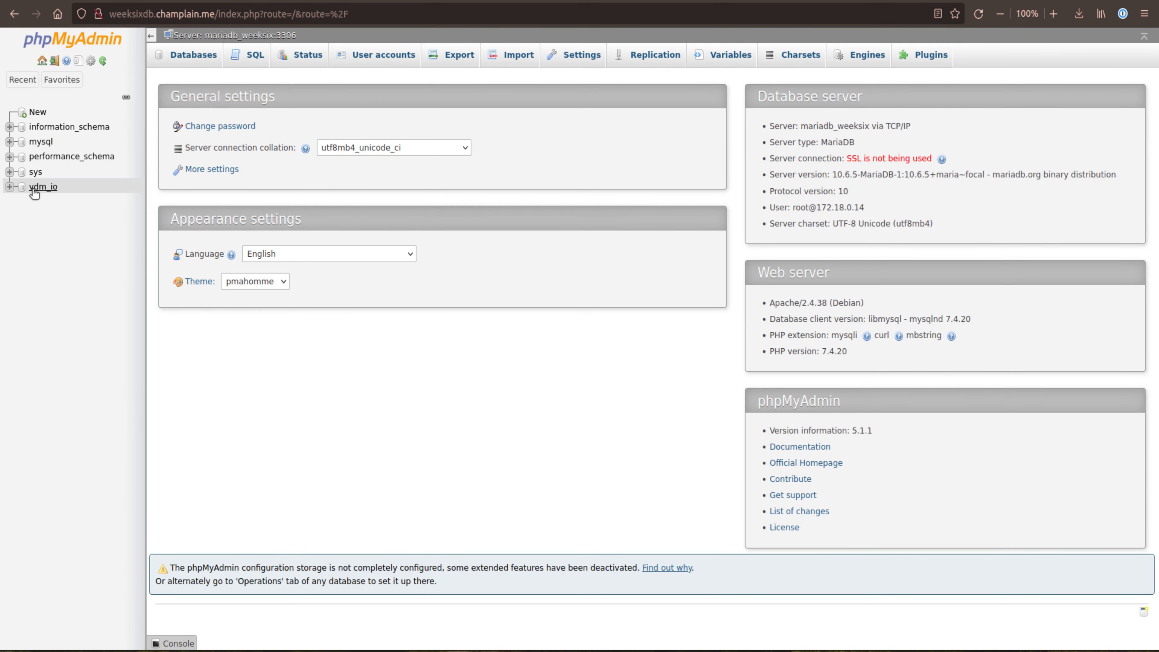
Step: Open the vdm_io database, look through its tables and browse the rows of webd_users
{"action": "left_click", "coordinate": [38, 187]}
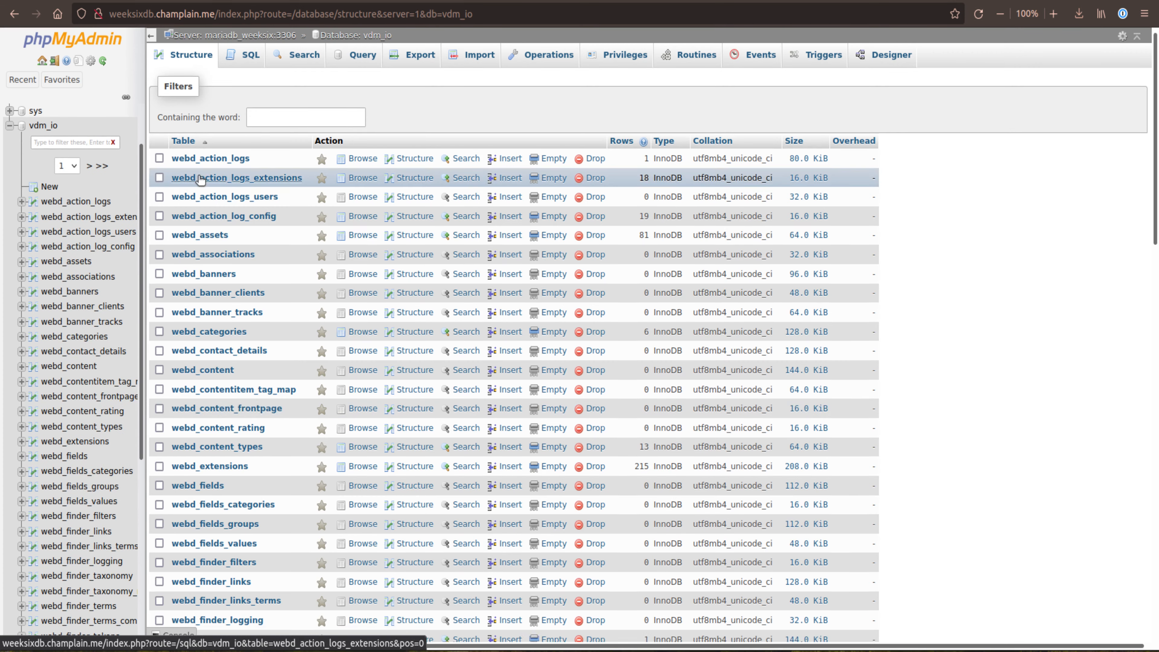
{"action": "scroll", "coordinate": [201, 179], "scroll_direction": "down", "scroll_amount": 2}
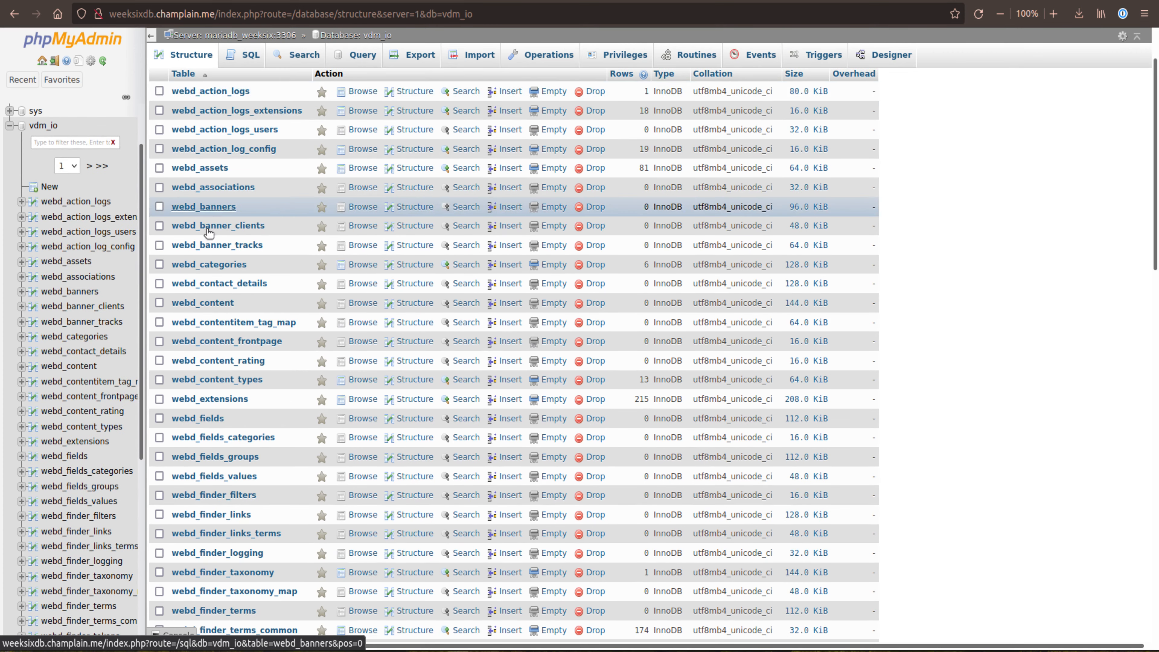
{"action": "scroll", "coordinate": [249, 325], "scroll_direction": "down", "scroll_amount": 15}
{"action": "scroll", "coordinate": [249, 325], "scroll_direction": "up", "scroll_amount": 5}
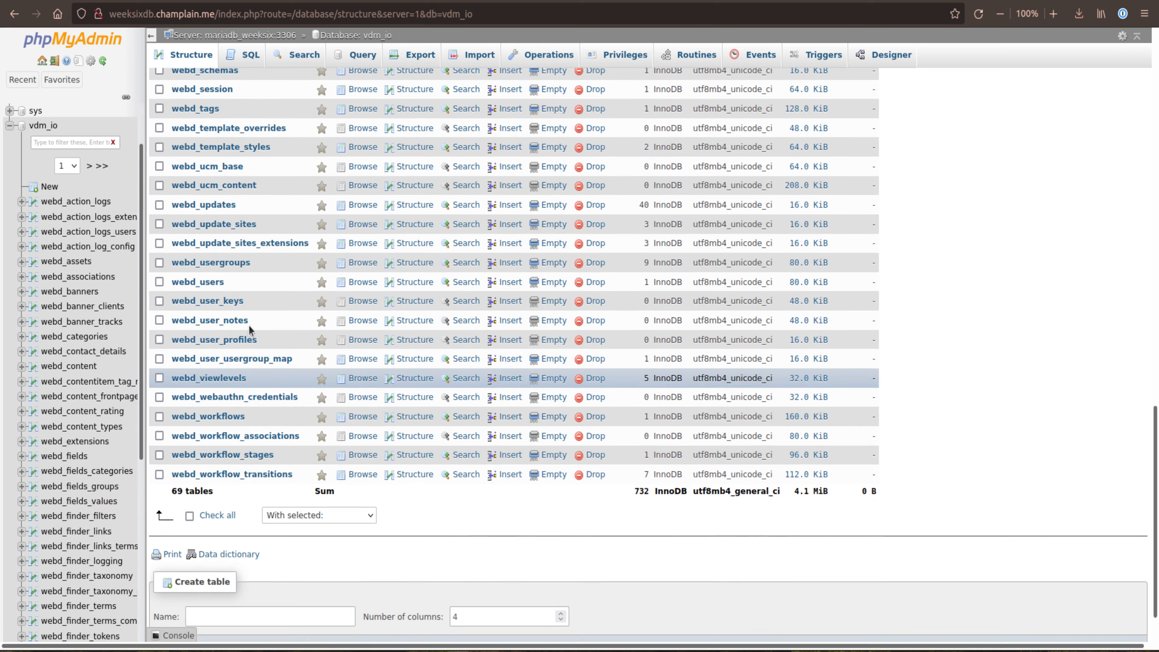
{"action": "left_click", "coordinate": [211, 378]}
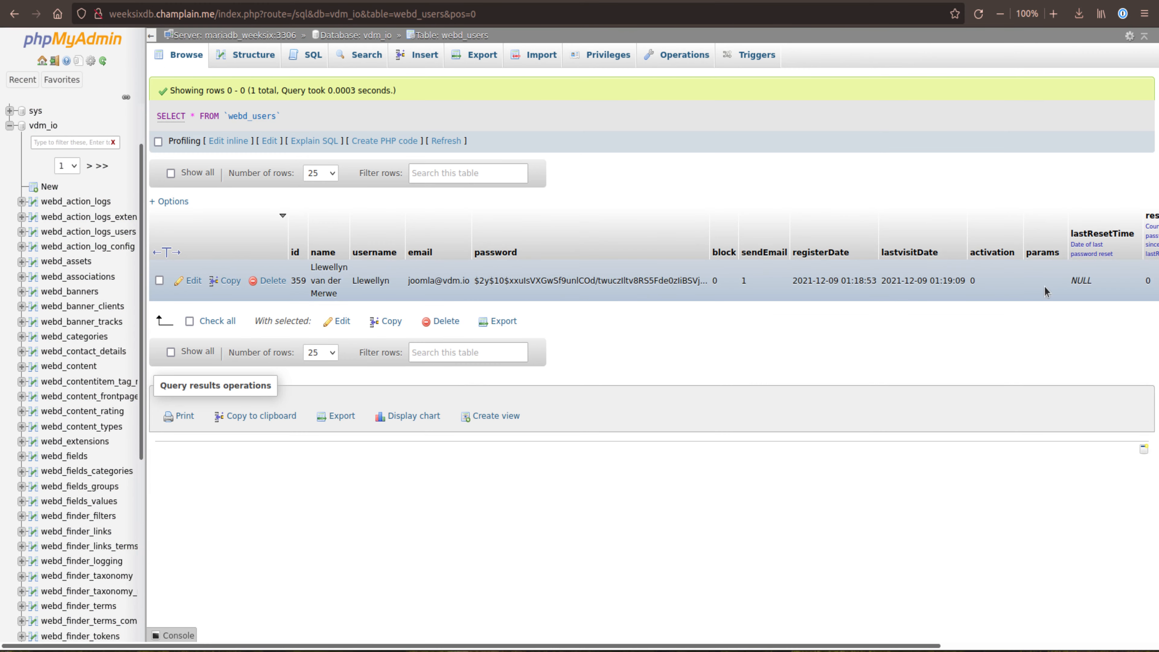
Step: Open Joomla's user management list to compare it with the webd_users table, and return to phpMyAdmin
{"action": "key", "text": "ctrl+Tab"}
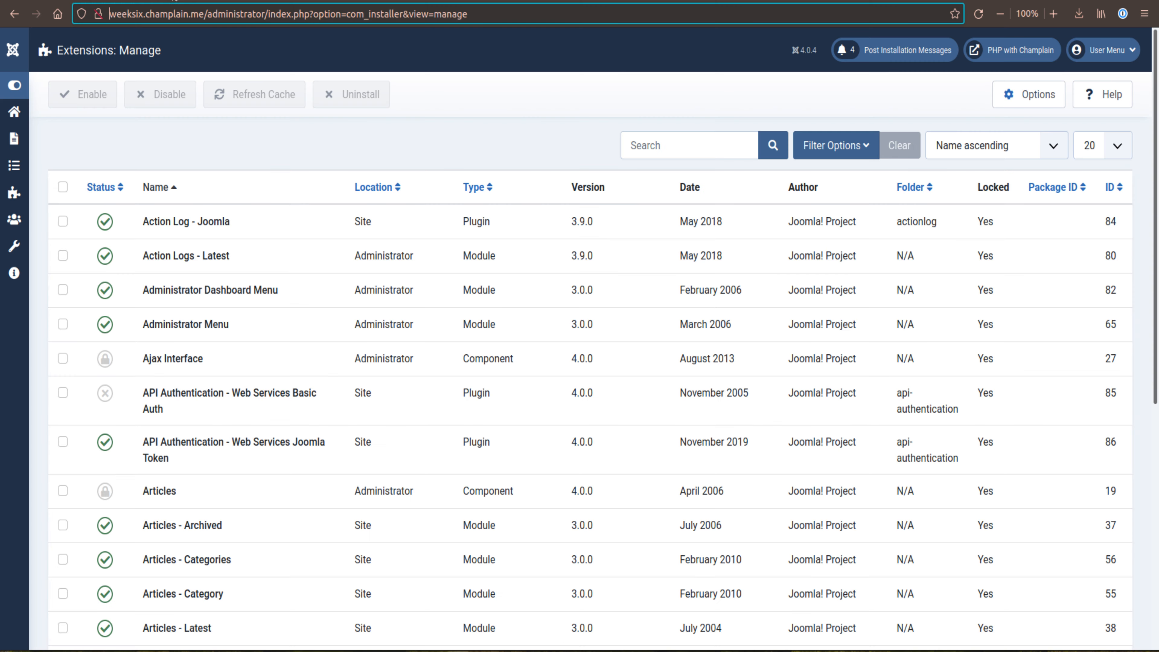
{"action": "left_click", "coordinate": [14, 219]}
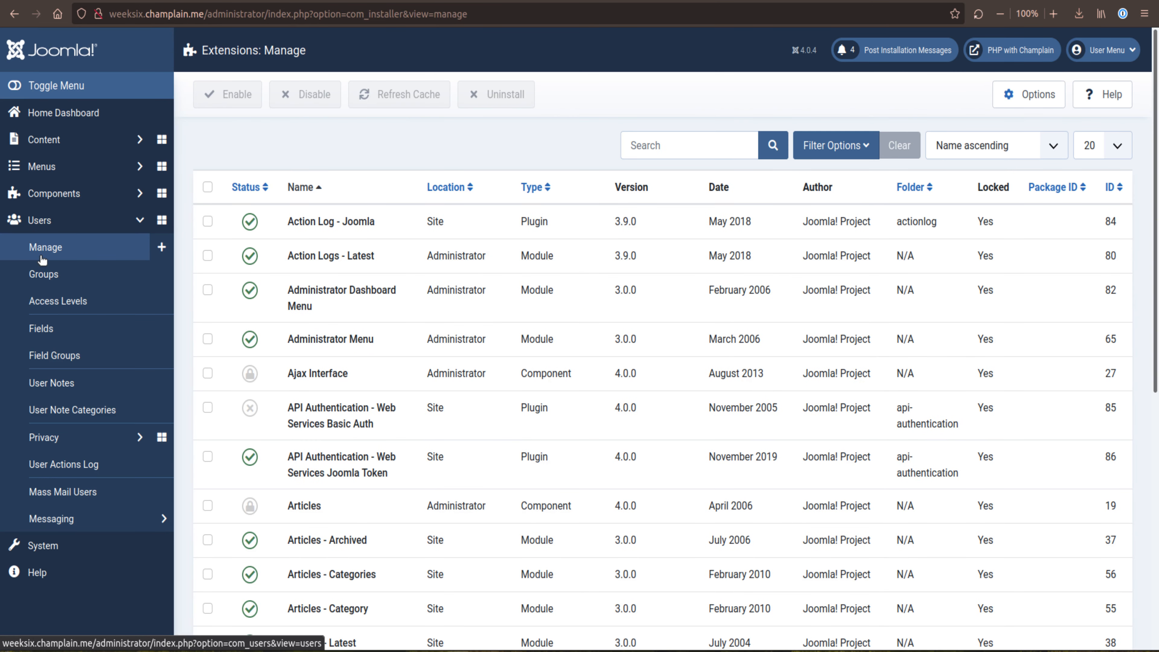
{"action": "left_click", "coordinate": [42, 249]}
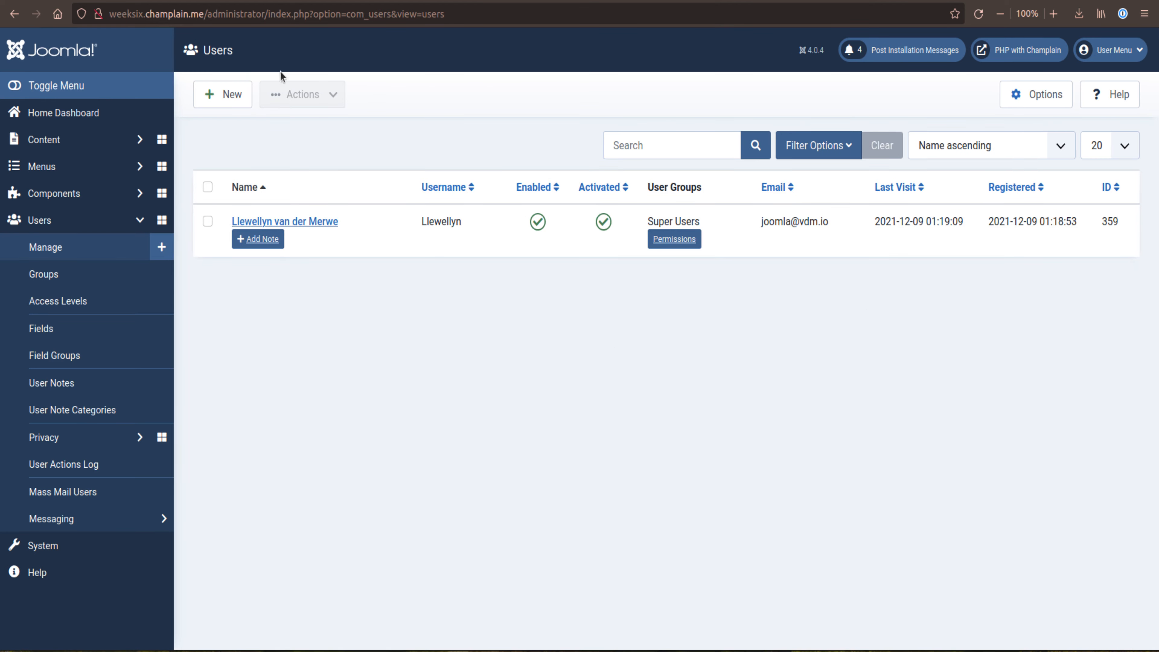
{"action": "key", "text": "ctrl+shift+Tab"}
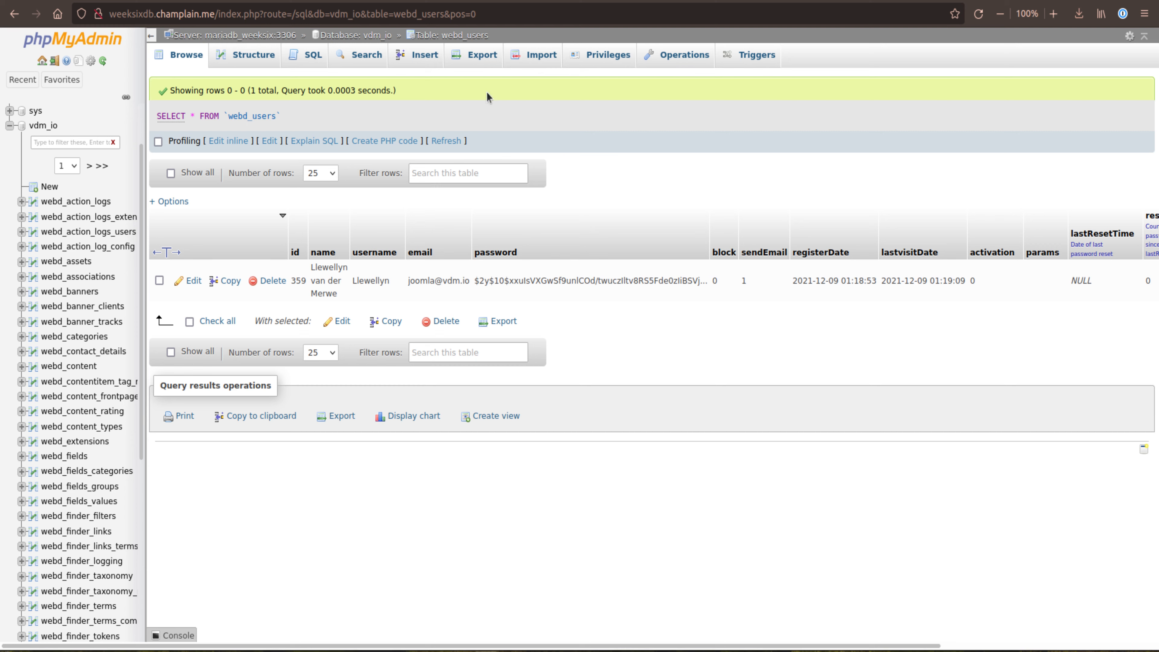
Step: Open the export options of the webd_users table and look through the available export formats
{"action": "left_click", "coordinate": [470, 57]}
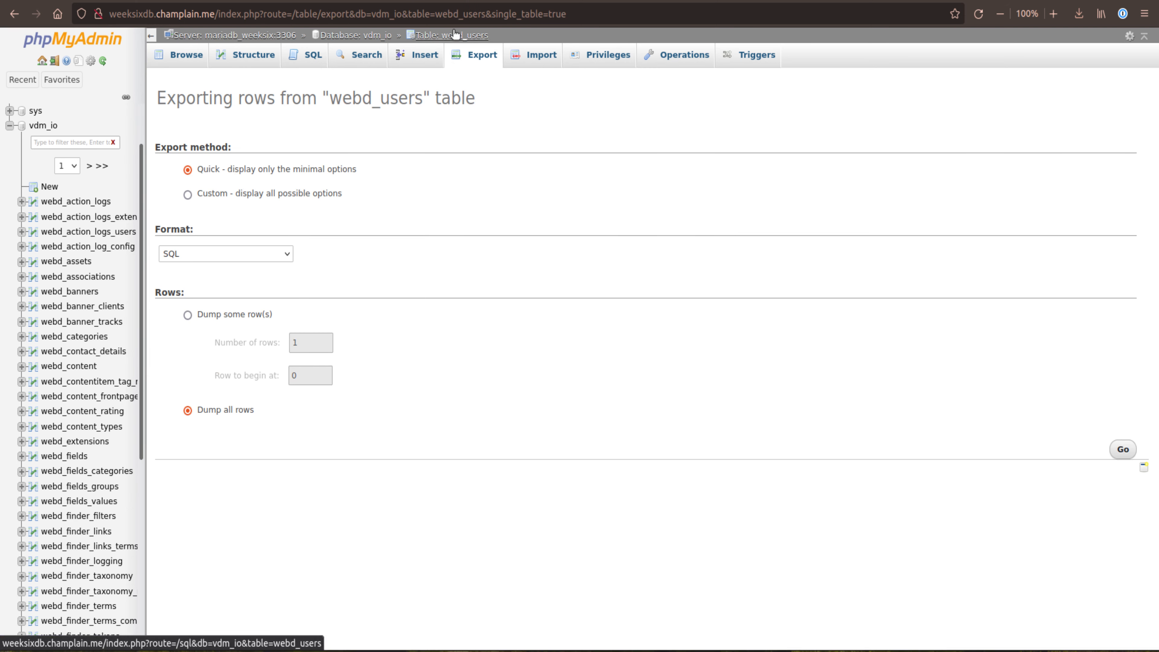
{"action": "left_click", "coordinate": [209, 255]}
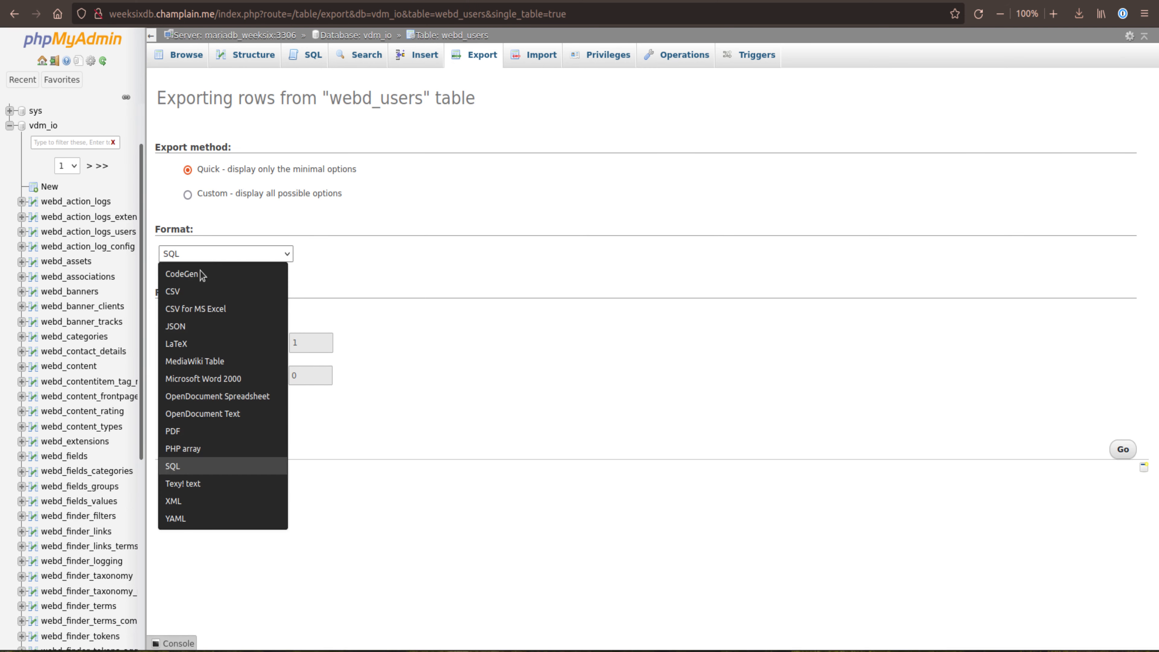
{"action": "left_click", "coordinate": [298, 239]}
{"action": "left_click", "coordinate": [178, 251]}
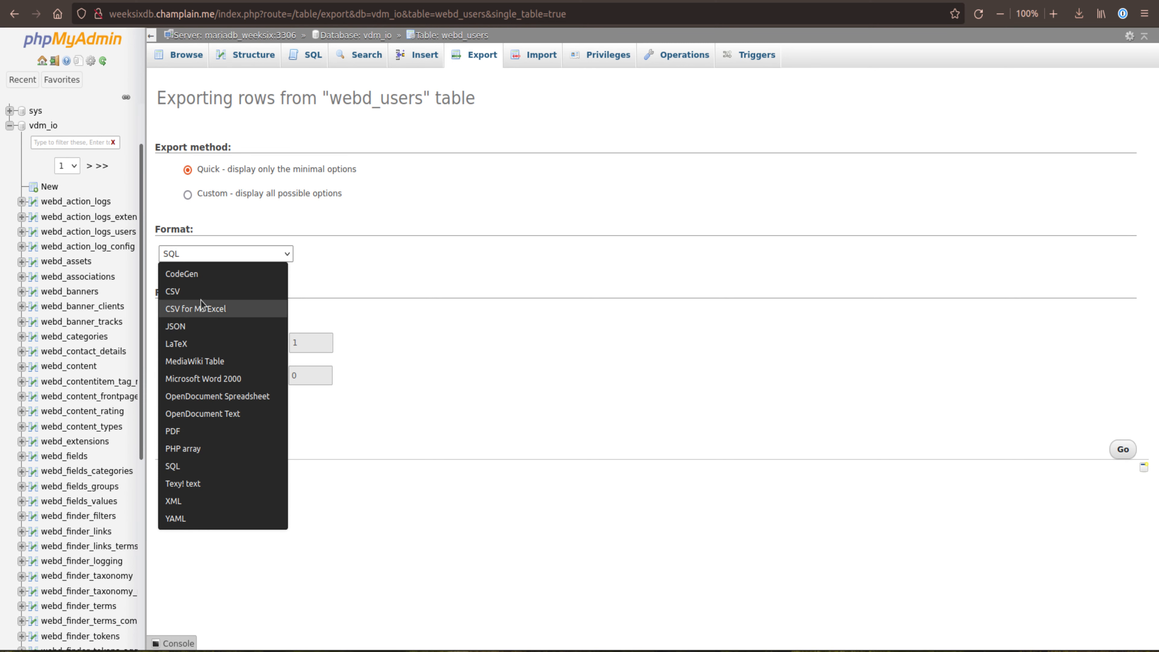
{"action": "left_click", "coordinate": [467, 250]}
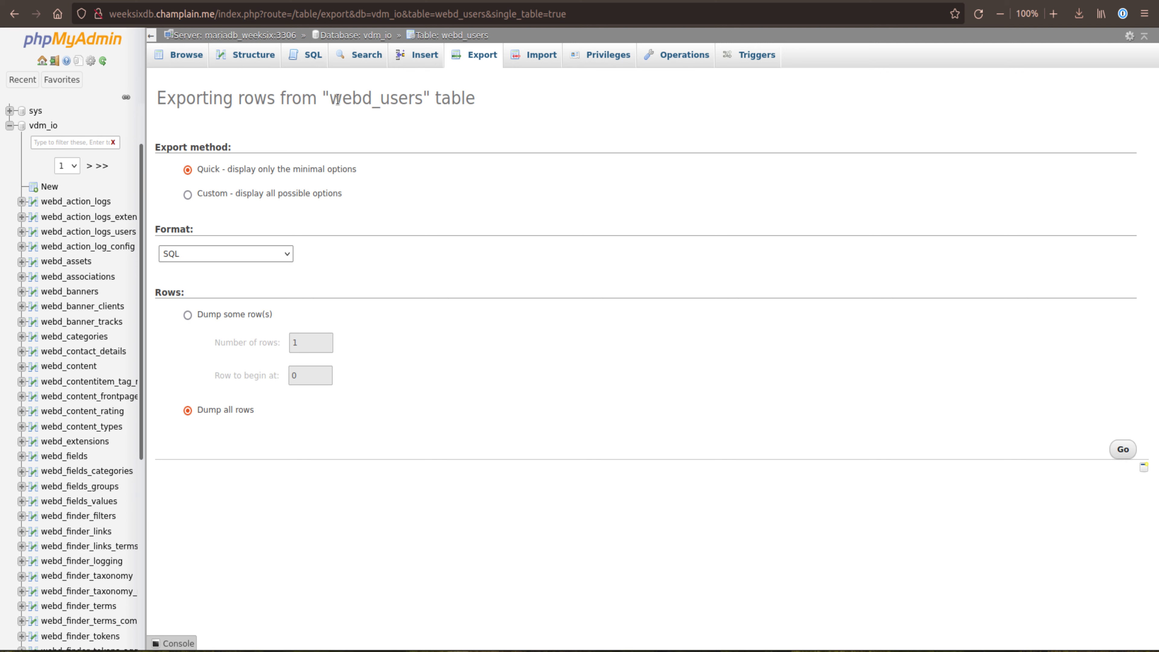
{"action": "left_click_drag", "start_coordinate": [336, 98], "coordinate": [420, 96]}
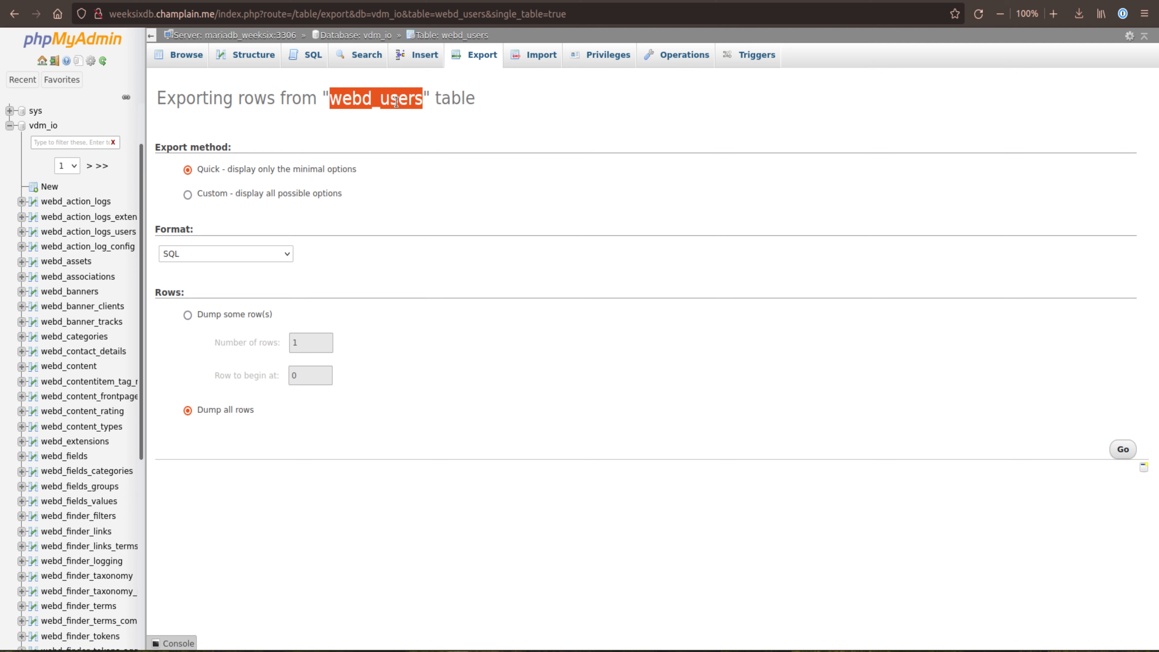
Step: Go up to the vdm_io database and view its export options alongside its table list
{"action": "left_click", "coordinate": [364, 38]}
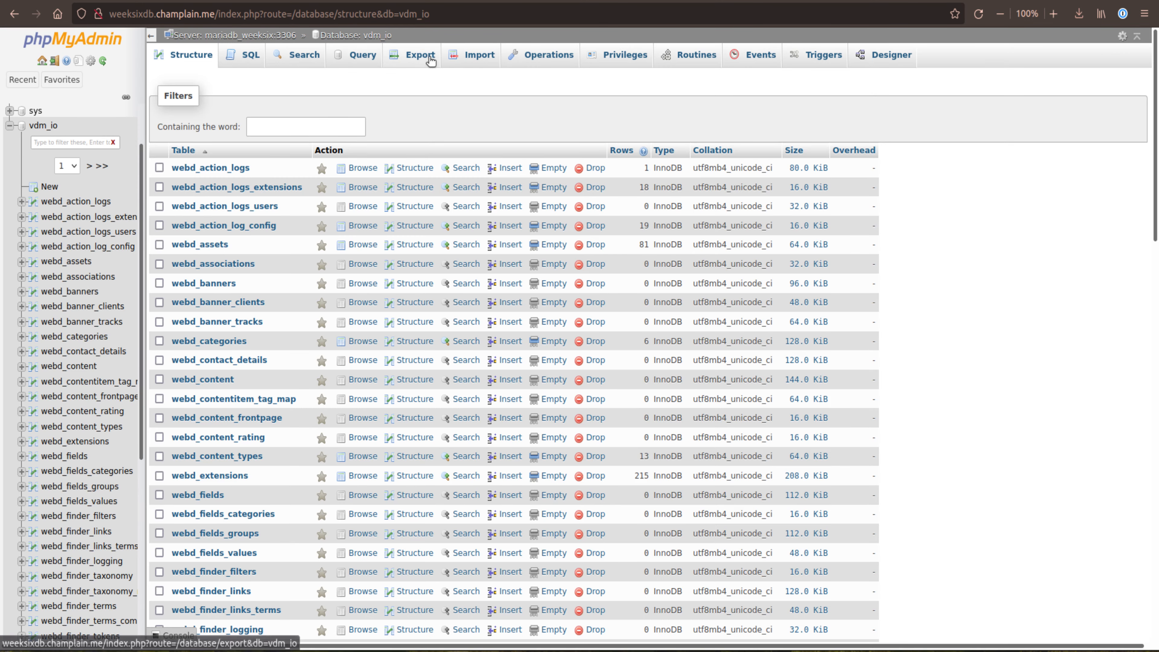
{"action": "left_click", "coordinate": [417, 56]}
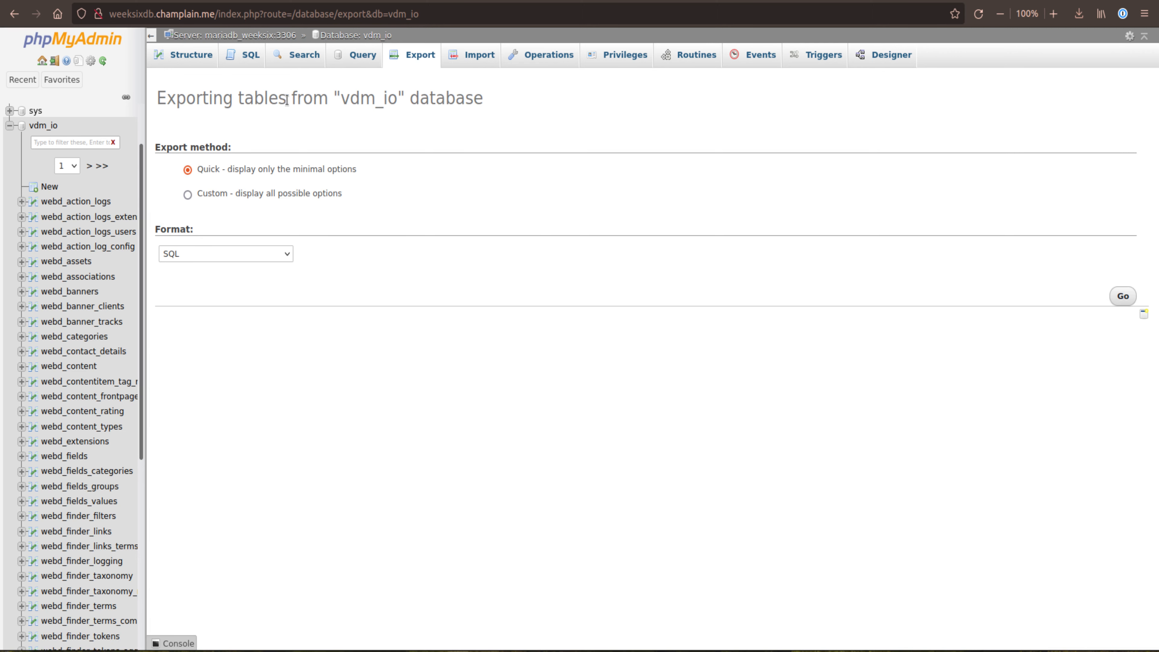
{"action": "double_click", "coordinate": [359, 98]}
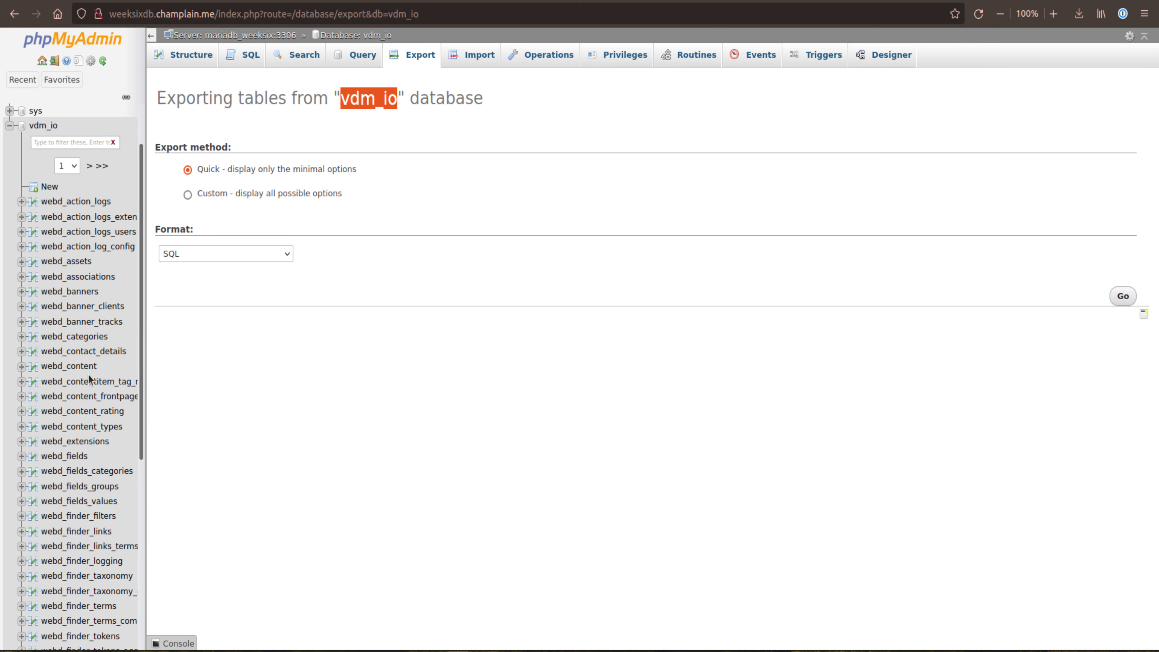
{"action": "scroll", "coordinate": [91, 374], "scroll_direction": "down", "scroll_amount": 5}
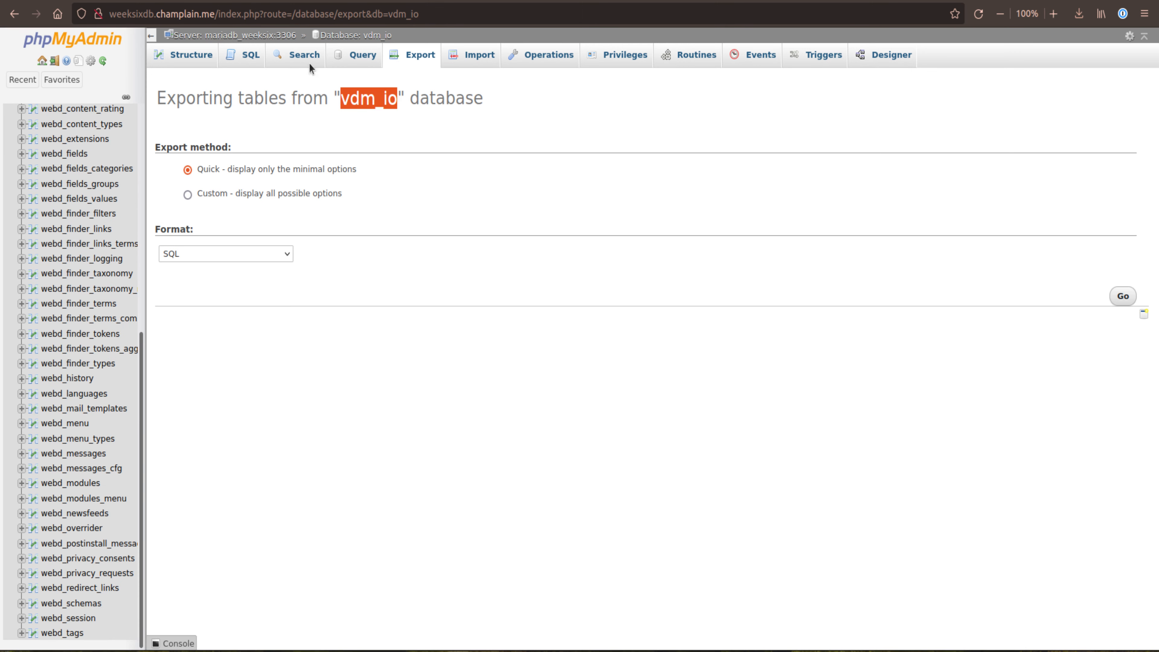
Step: Reopen the webd_users table from the vdm_io structure list and view its single-table export options
{"action": "left_click", "coordinate": [328, 36]}
{"action": "scroll", "coordinate": [285, 296], "scroll_direction": "down", "scroll_amount": 20}
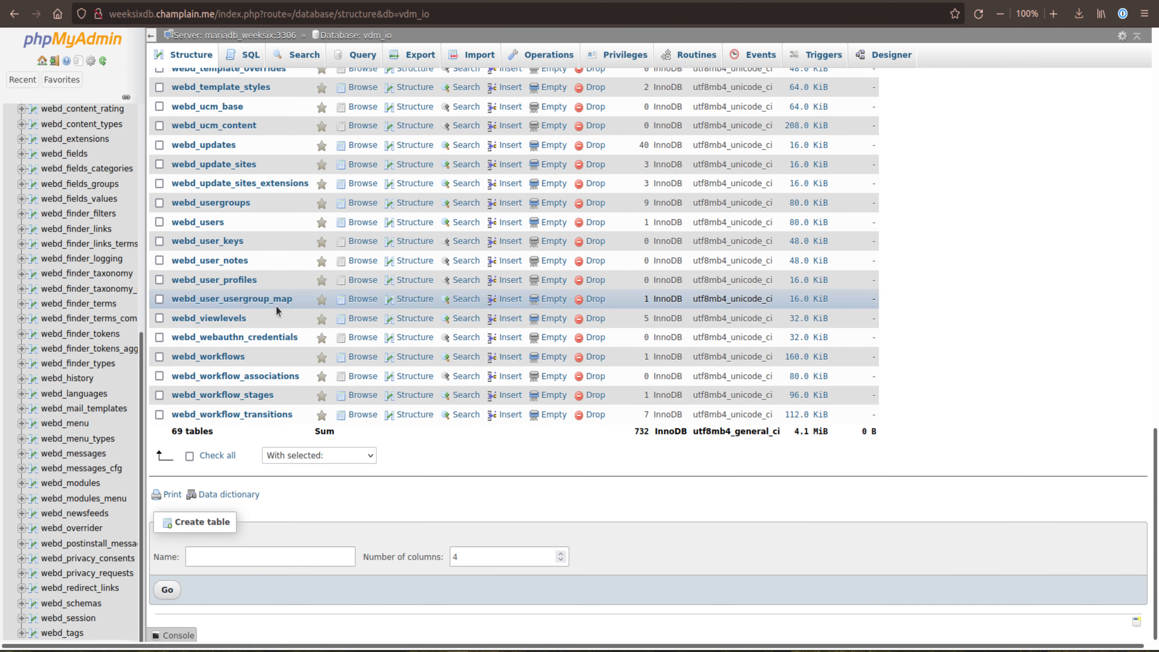
{"action": "left_click", "coordinate": [218, 227]}
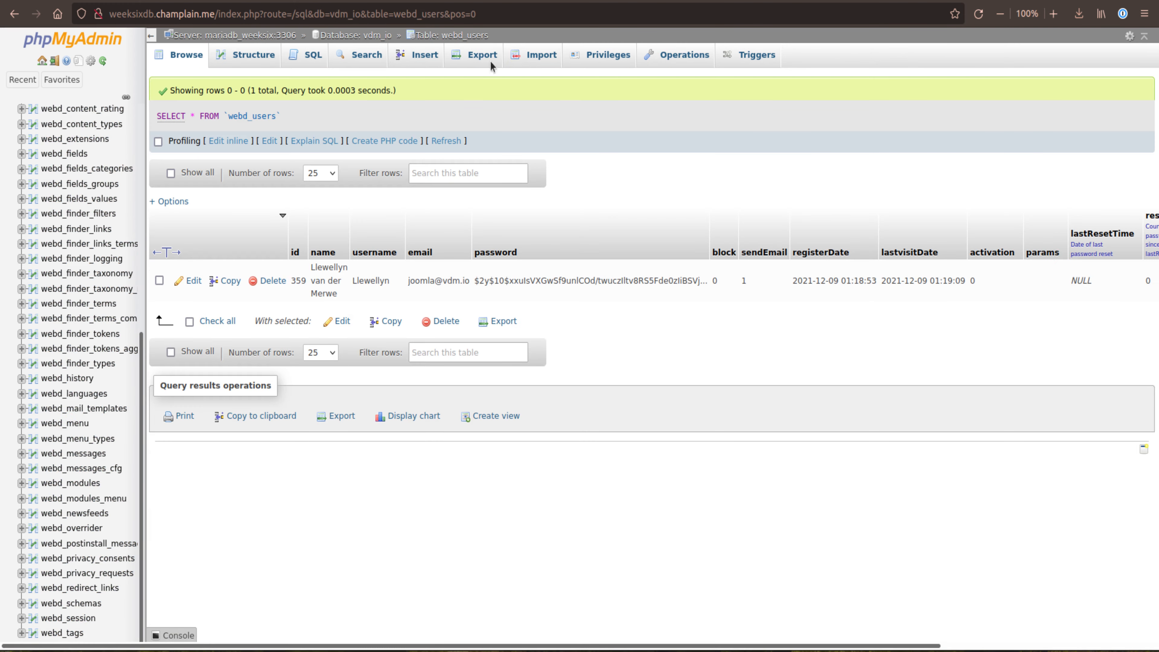
{"action": "left_click", "coordinate": [477, 54]}
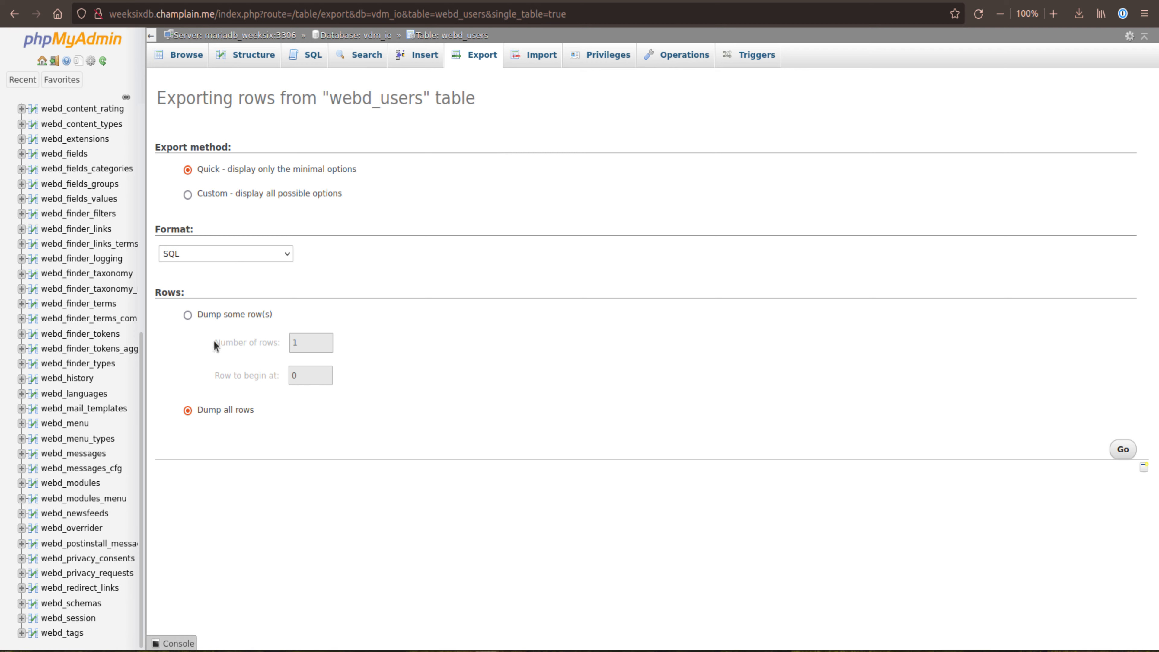
Step: Open the export options for the whole vdm_io database and set the export method to Custom
{"action": "left_click", "coordinate": [347, 36]}
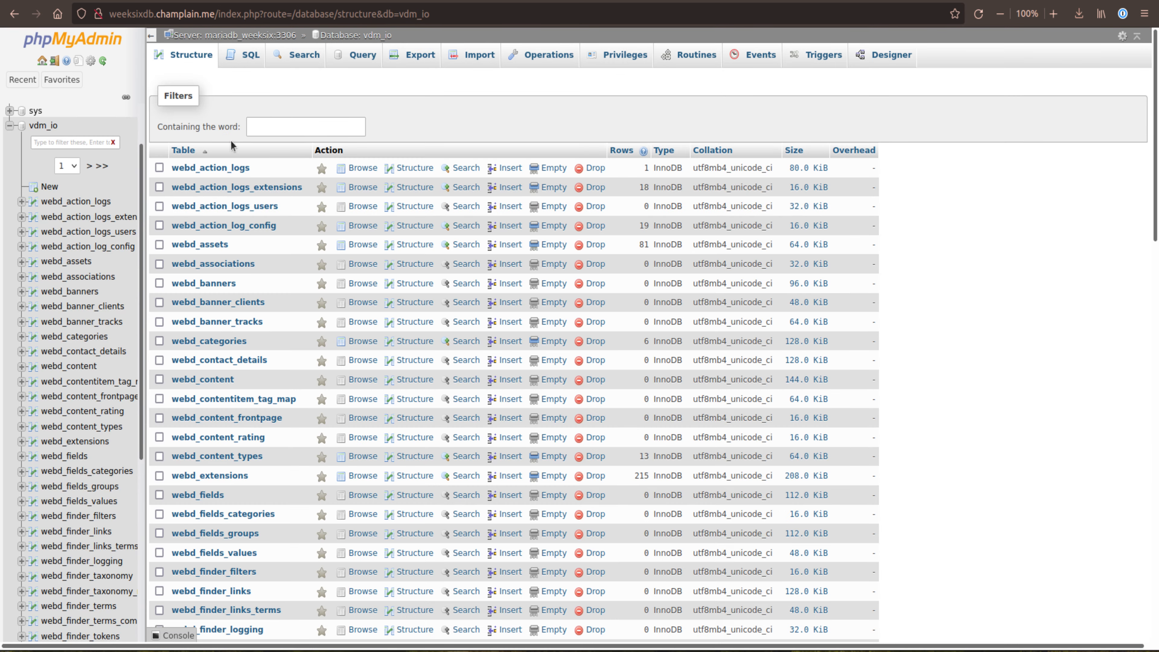
{"action": "left_click", "coordinate": [414, 55]}
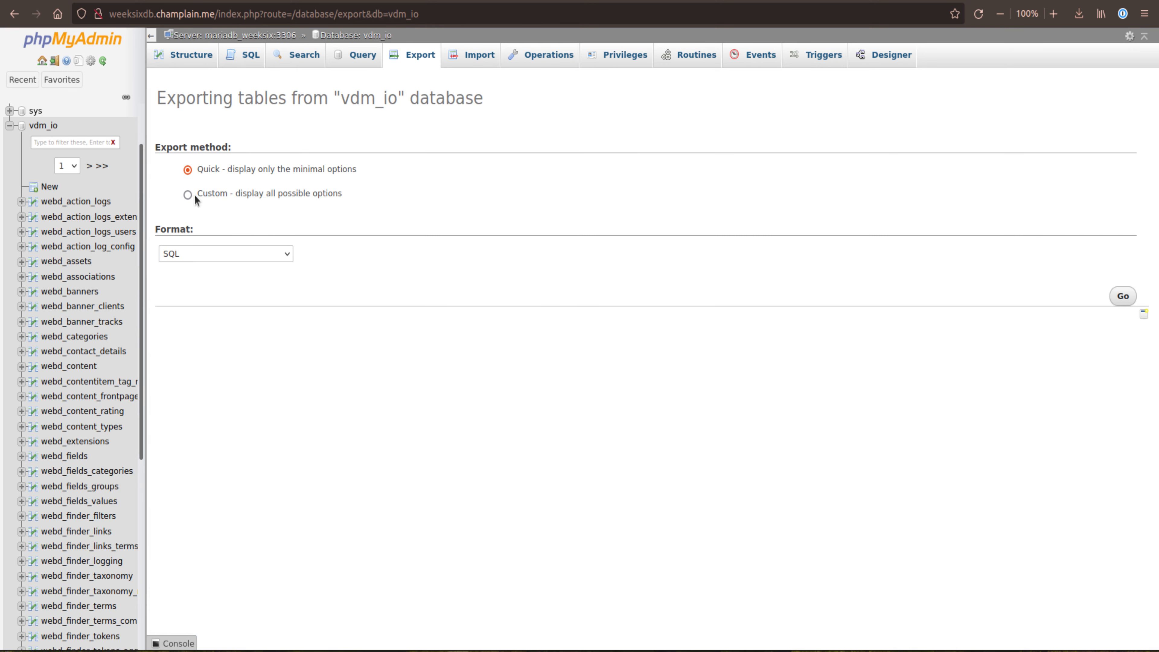
{"action": "left_click", "coordinate": [247, 197]}
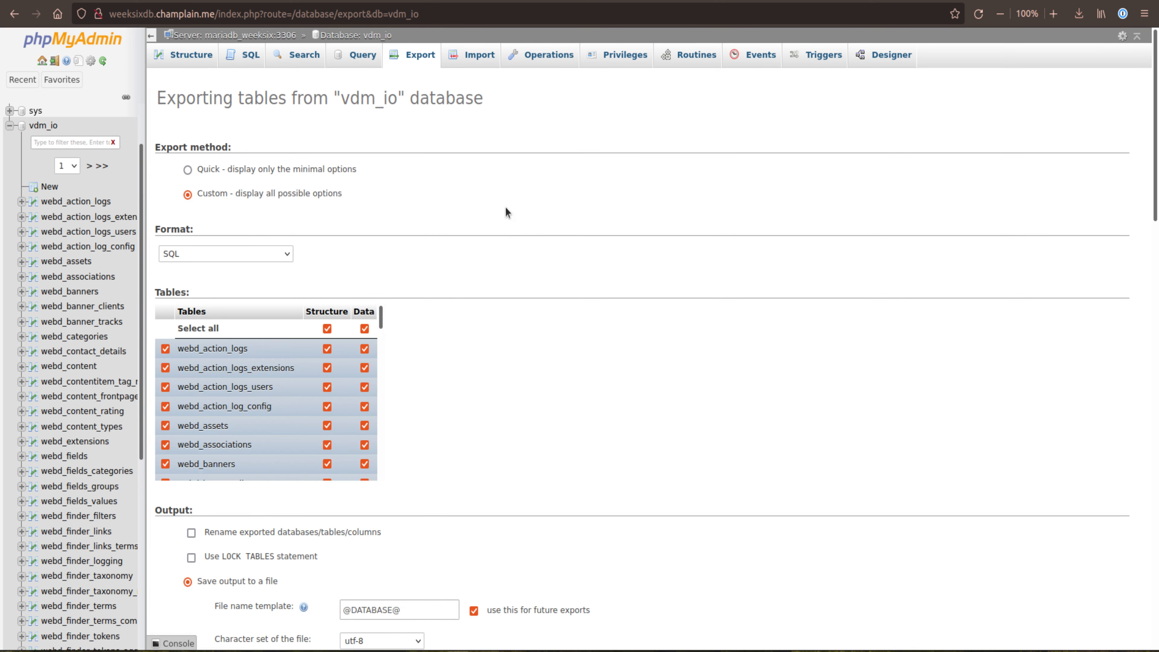
Step: Deselect structure and data for all tables, and include only webd_users in the export
{"action": "scroll", "coordinate": [503, 212], "scroll_direction": "down", "scroll_amount": 3}
{"action": "left_click", "coordinate": [326, 176]}
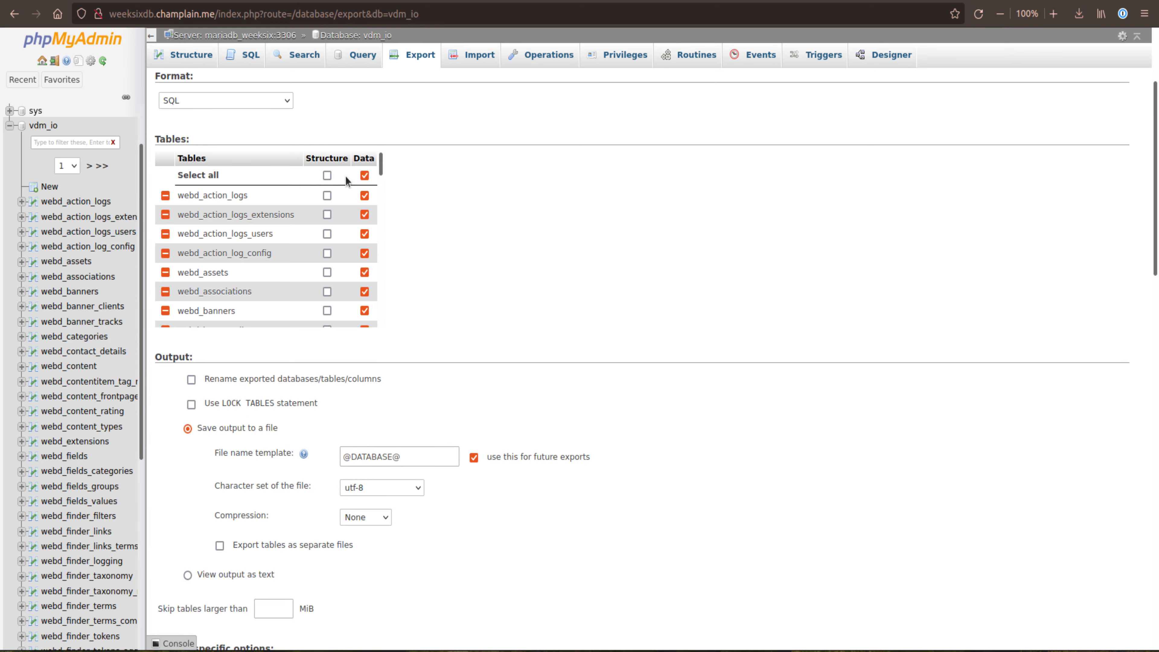
{"action": "left_click", "coordinate": [364, 175]}
{"action": "left_click_drag", "start_coordinate": [381, 162], "coordinate": [393, 109]}
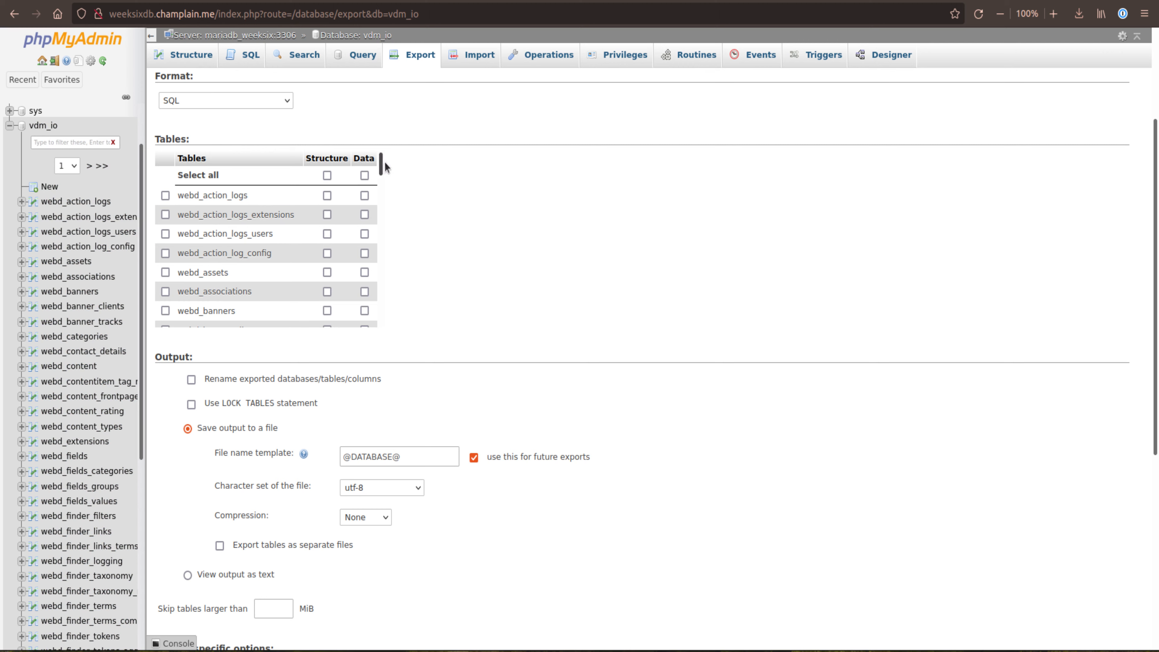
{"action": "left_click_drag", "start_coordinate": [383, 163], "coordinate": [393, 304]}
{"action": "left_click", "coordinate": [237, 188]}
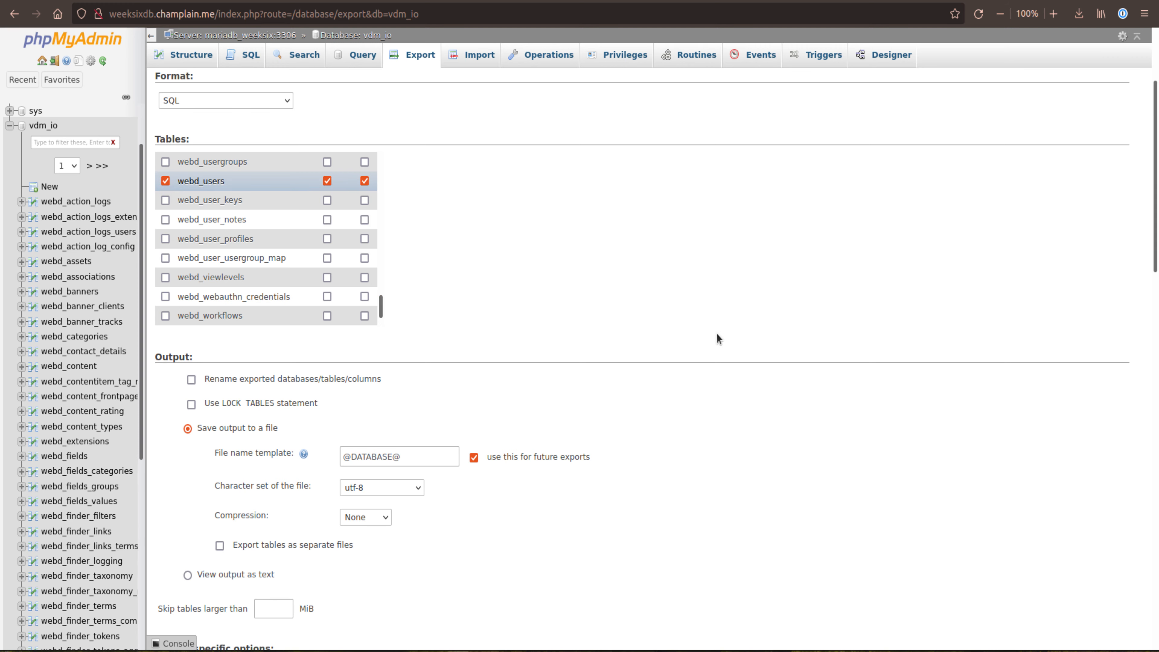
Step: Review the output, object creation and data creation options, and export the selection to a saved vdm_io.sql file
{"action": "scroll", "coordinate": [724, 342], "scroll_direction": "down", "scroll_amount": 15}
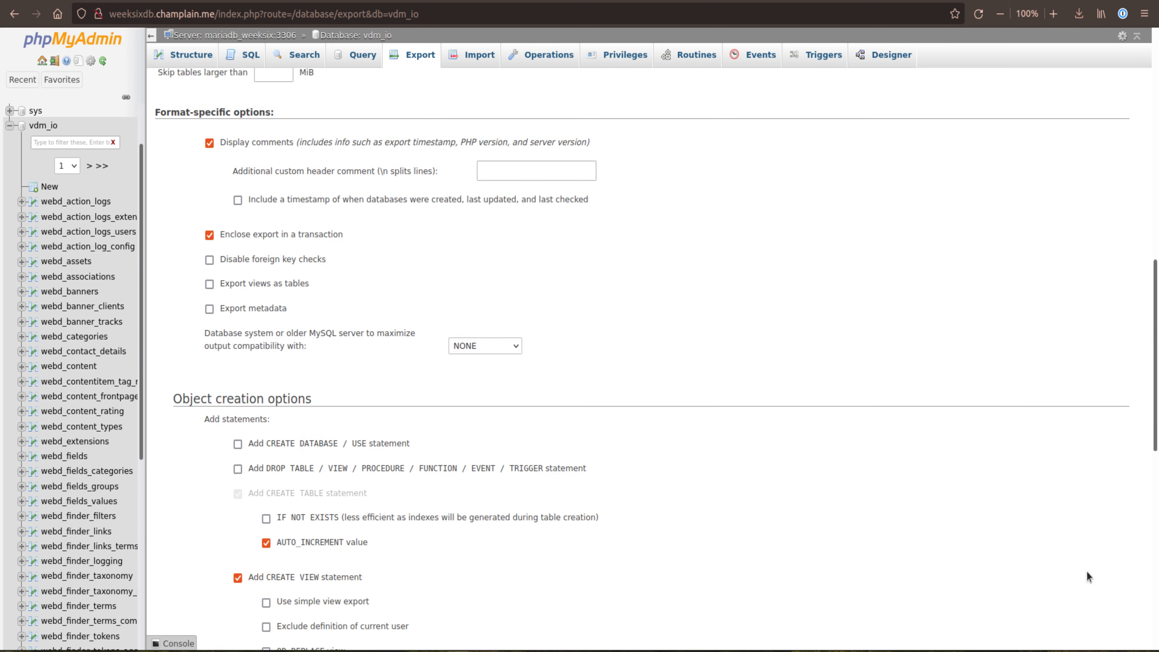
{"action": "scroll", "coordinate": [1053, 554], "scroll_direction": "down", "scroll_amount": 4}
{"action": "scroll", "coordinate": [593, 406], "scroll_direction": "up", "scroll_amount": 15}
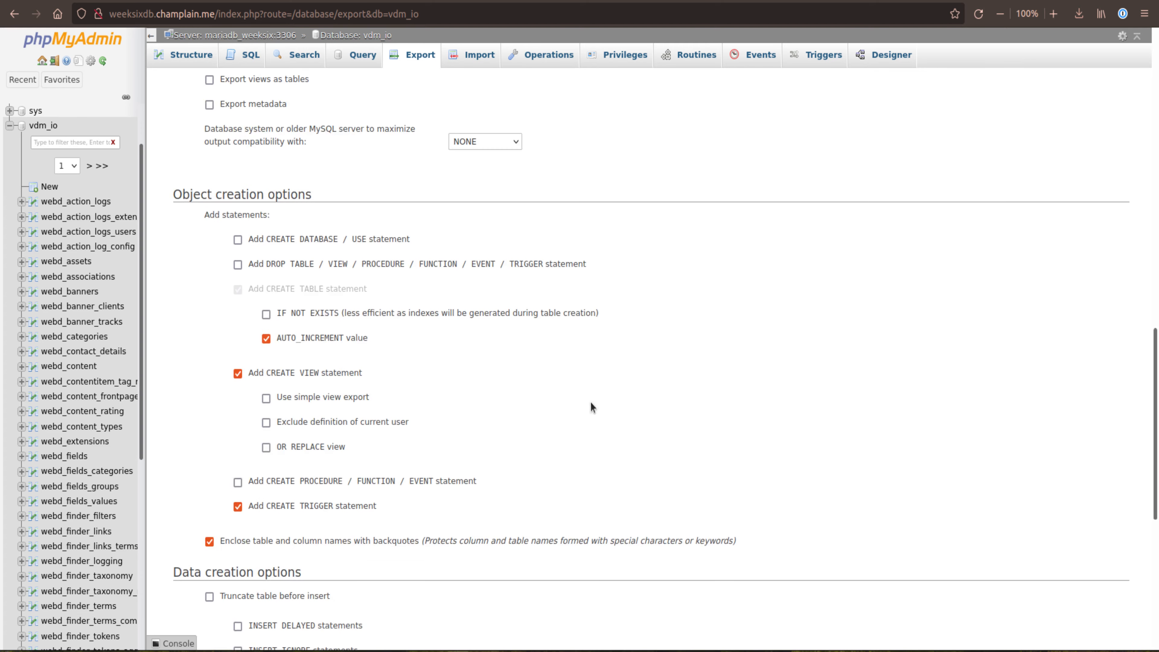
{"action": "scroll", "coordinate": [608, 402], "scroll_direction": "up", "scroll_amount": 8}
{"action": "scroll", "coordinate": [608, 402], "scroll_direction": "down", "scroll_amount": 10}
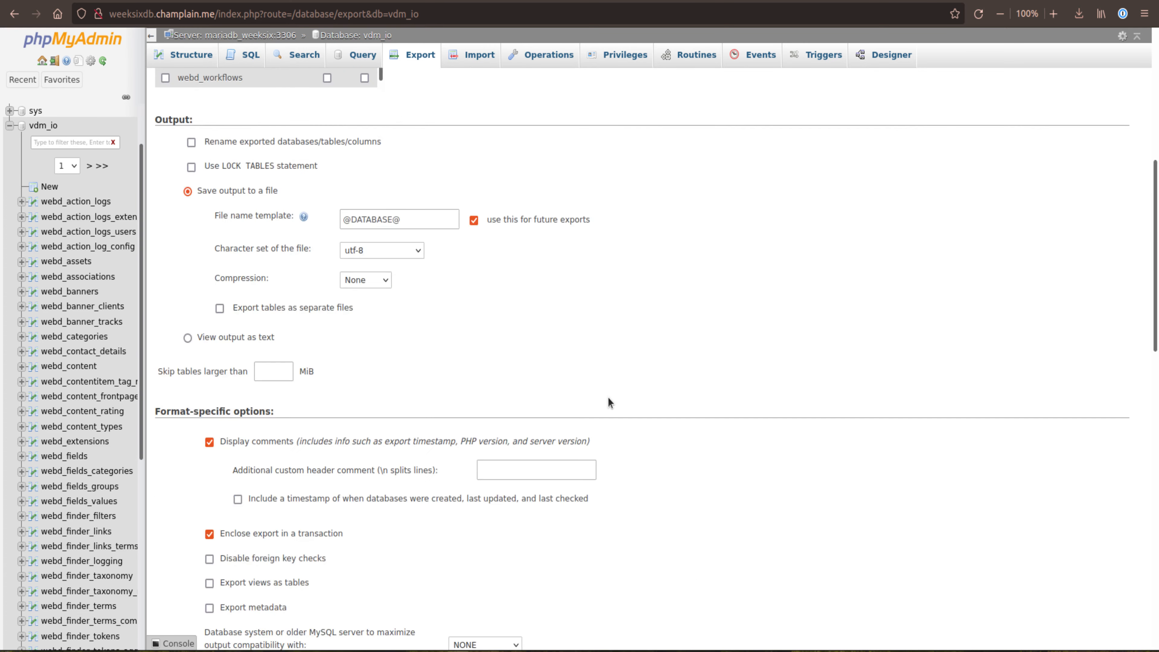
{"action": "scroll", "coordinate": [608, 402], "scroll_direction": "down", "scroll_amount": 2}
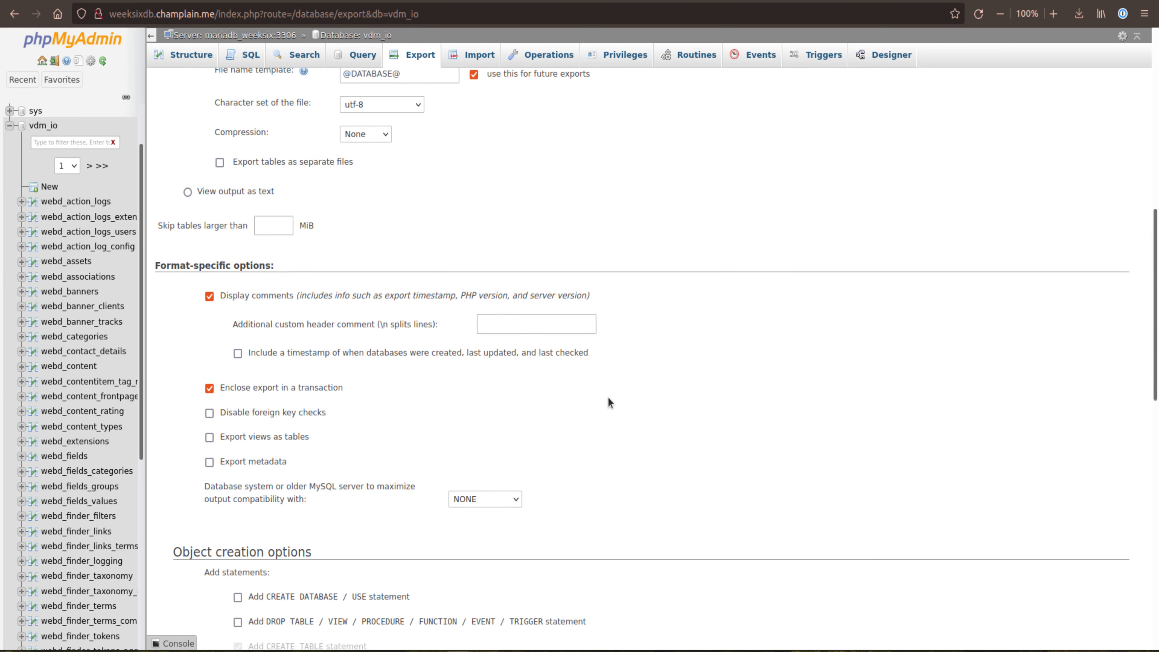
{"action": "scroll", "coordinate": [780, 377], "scroll_direction": "down", "scroll_amount": 12}
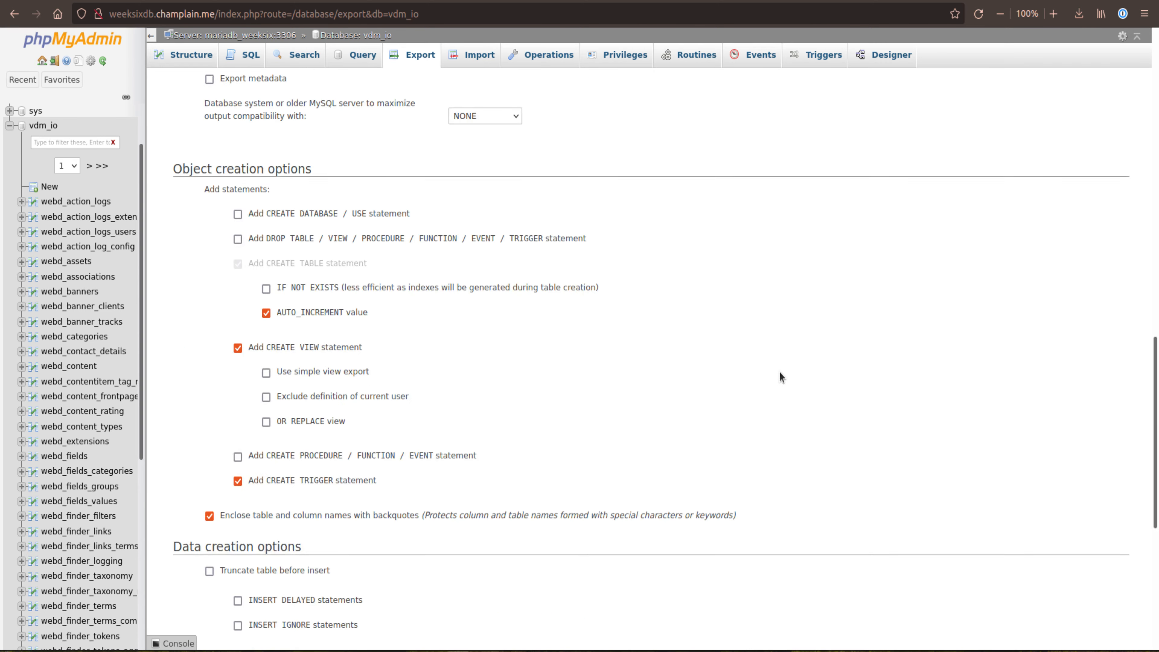
{"action": "scroll", "coordinate": [780, 373], "scroll_direction": "down", "scroll_amount": 5}
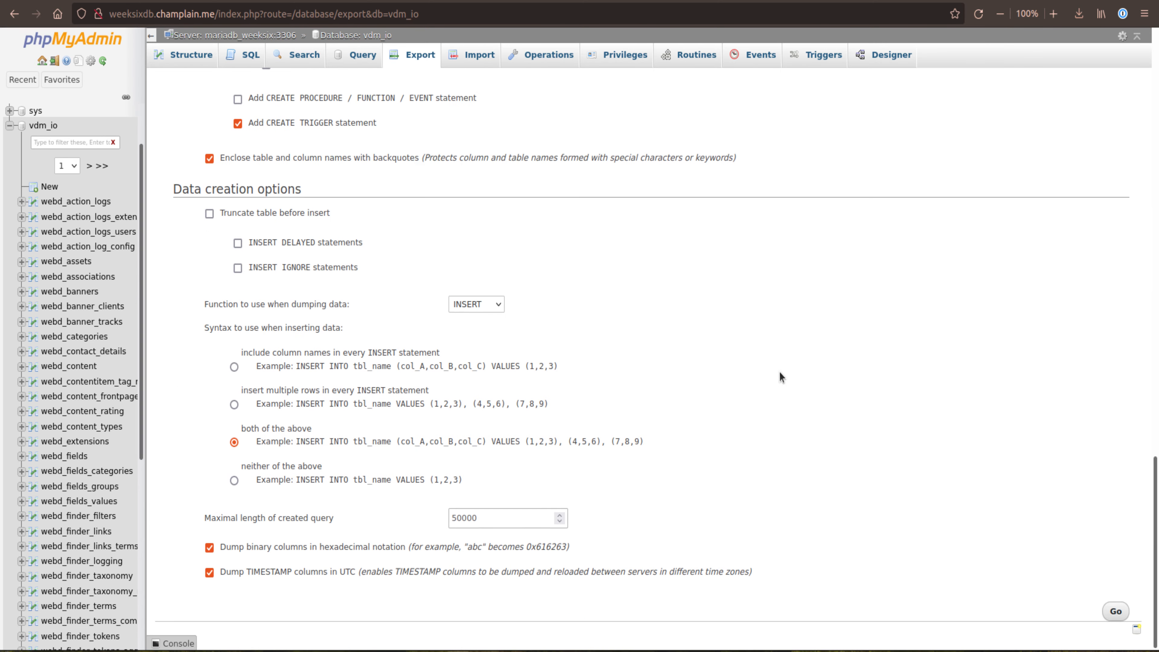
{"action": "left_click", "coordinate": [1116, 612]}
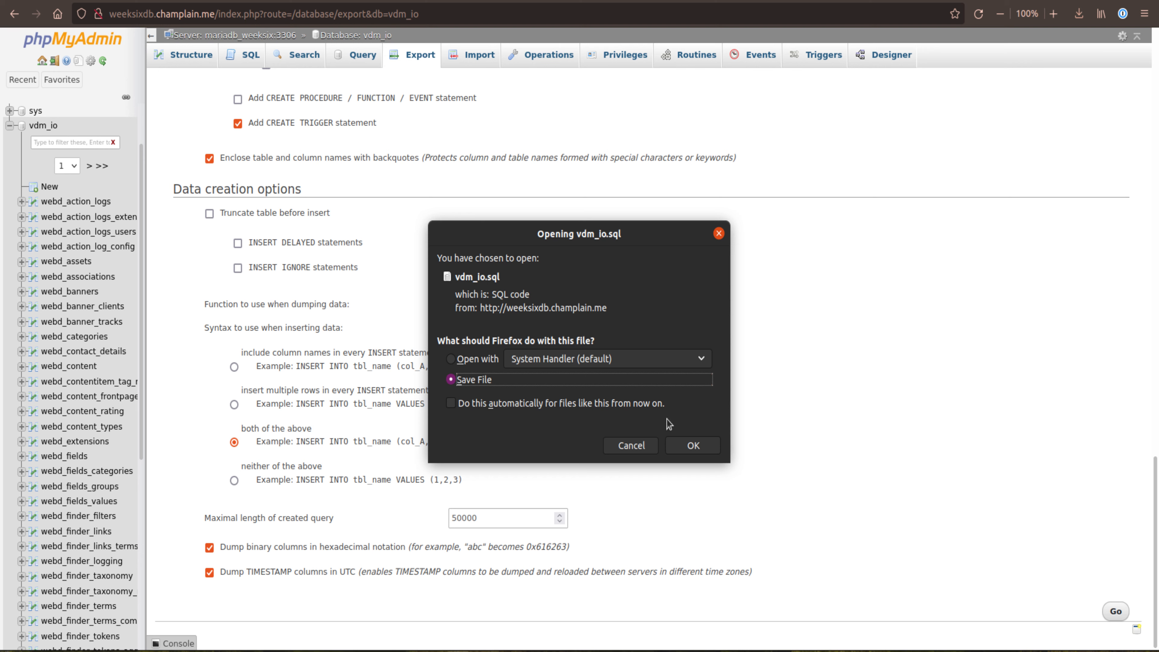
{"action": "left_click", "coordinate": [693, 445]}
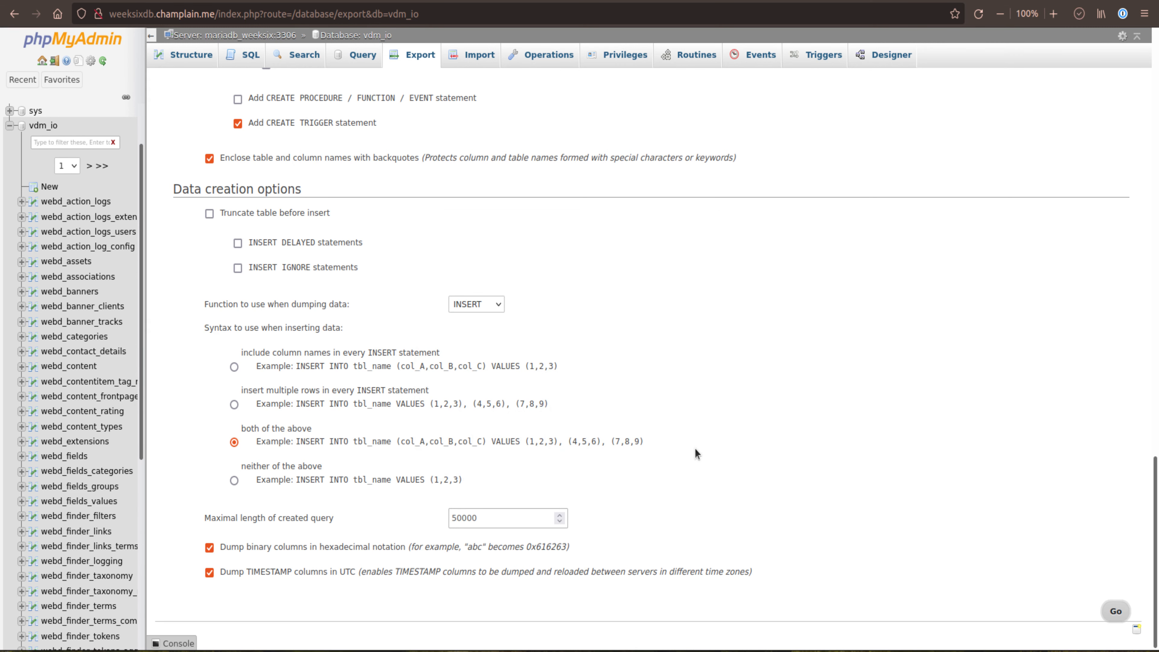
Step: Start a new database named newdb and look through the available collations, keeping utf8mb4_general_ci
{"action": "left_click", "coordinate": [9, 125]}
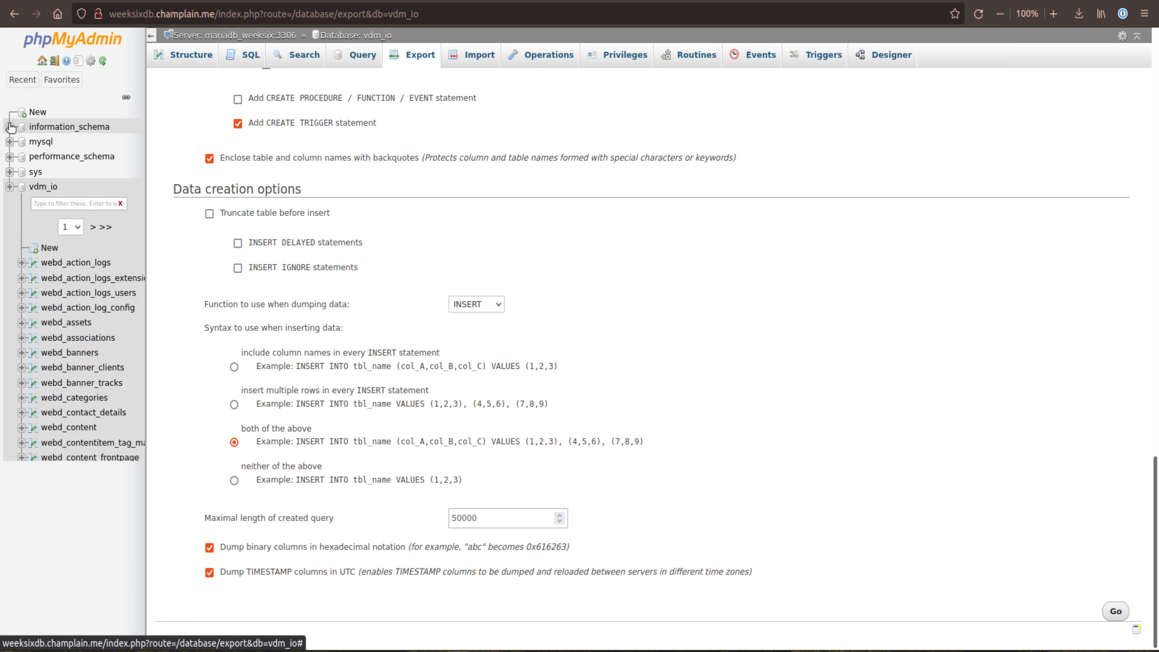
{"action": "left_click", "coordinate": [36, 112]}
{"action": "left_click", "coordinate": [206, 145]}
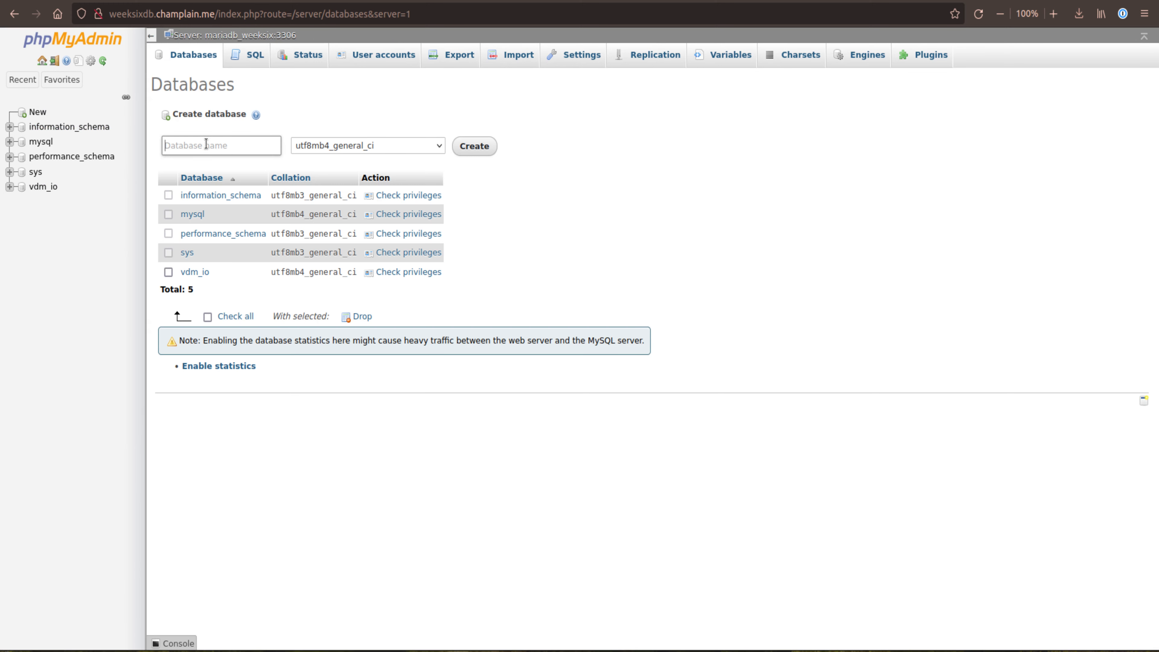
{"action": "type", "text": "newdb"}
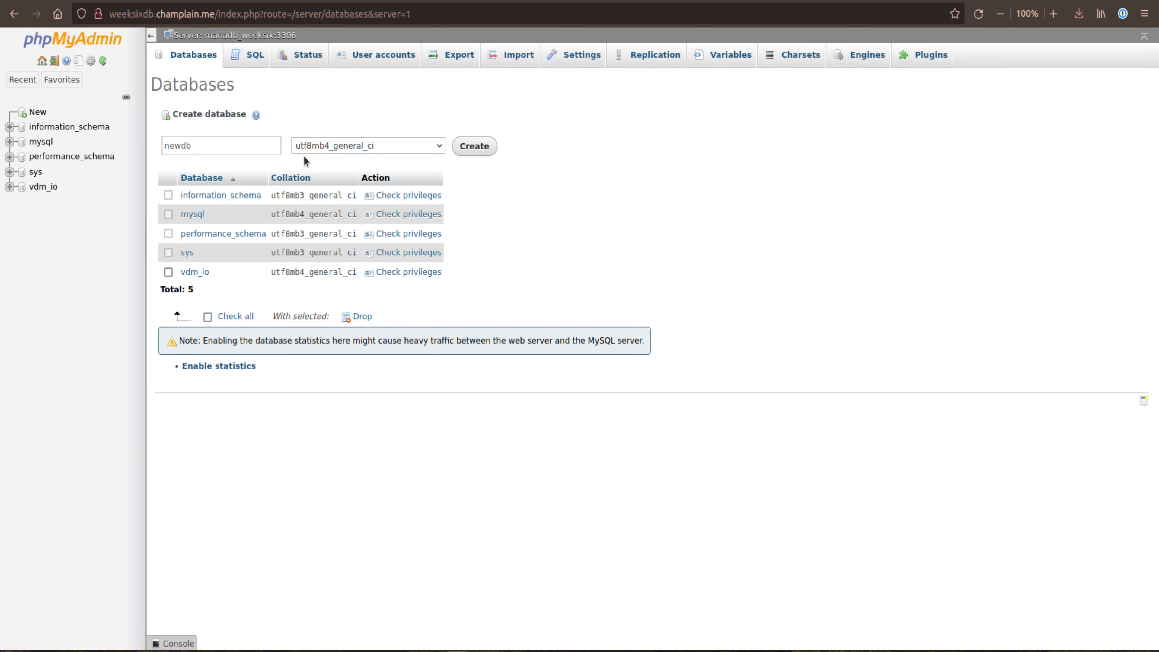
{"action": "left_click", "coordinate": [321, 149]}
{"action": "scroll", "coordinate": [362, 392], "scroll_direction": "up", "scroll_amount": 20}
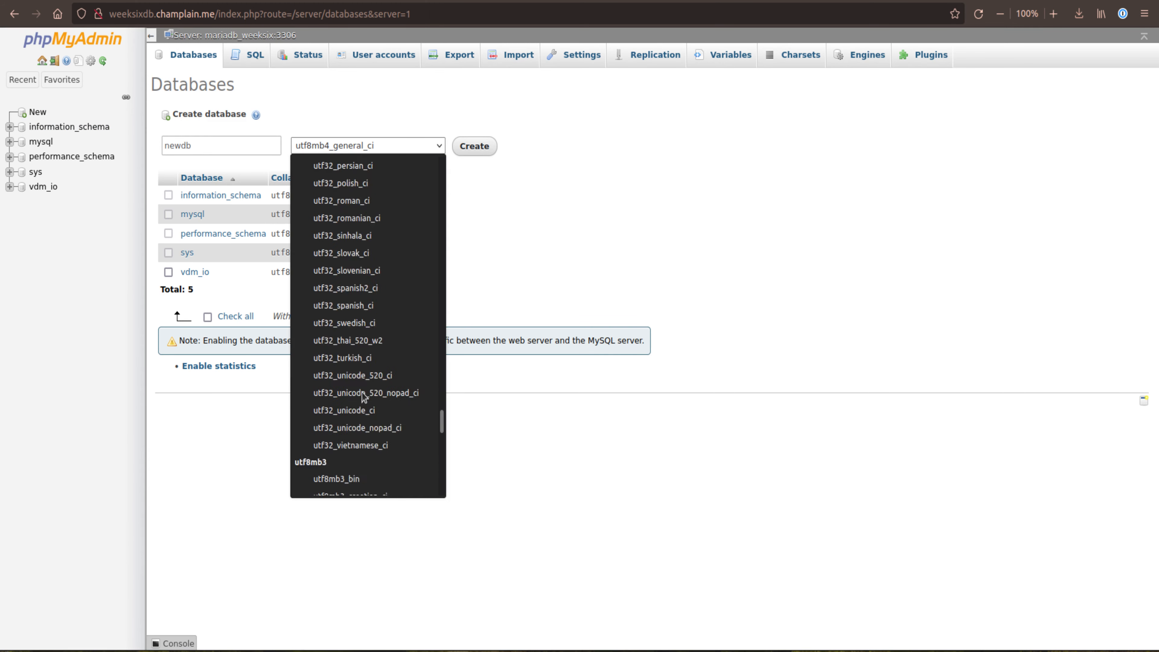
{"action": "scroll", "coordinate": [361, 392], "scroll_direction": "down", "scroll_amount": 15}
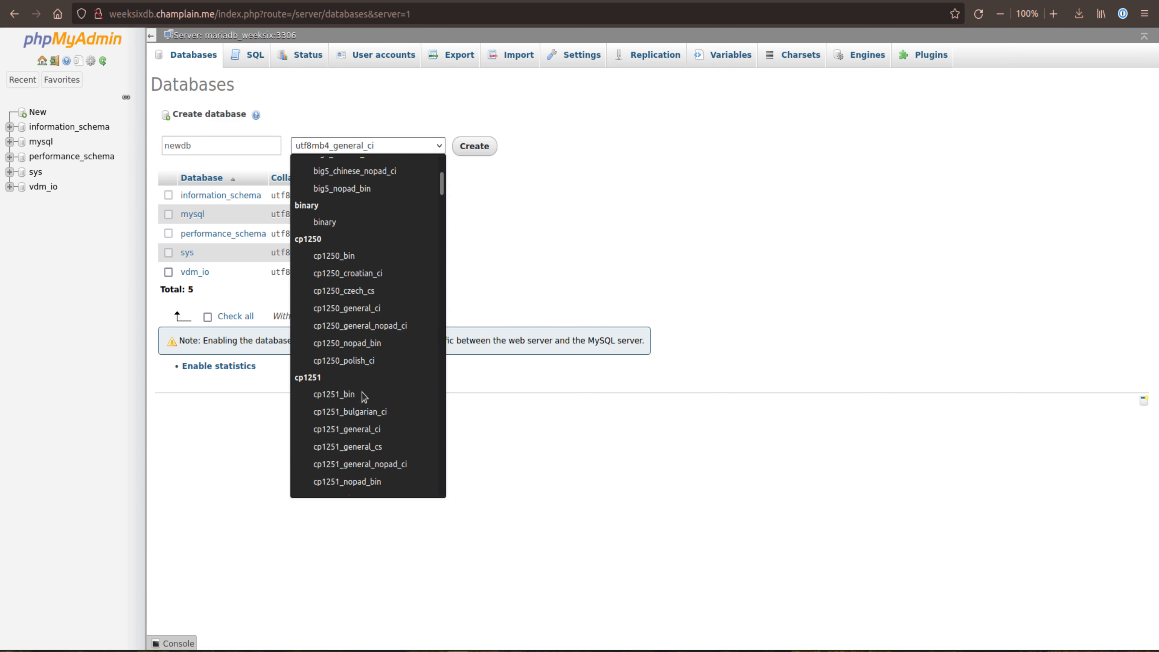
{"action": "key", "text": "Escape"}
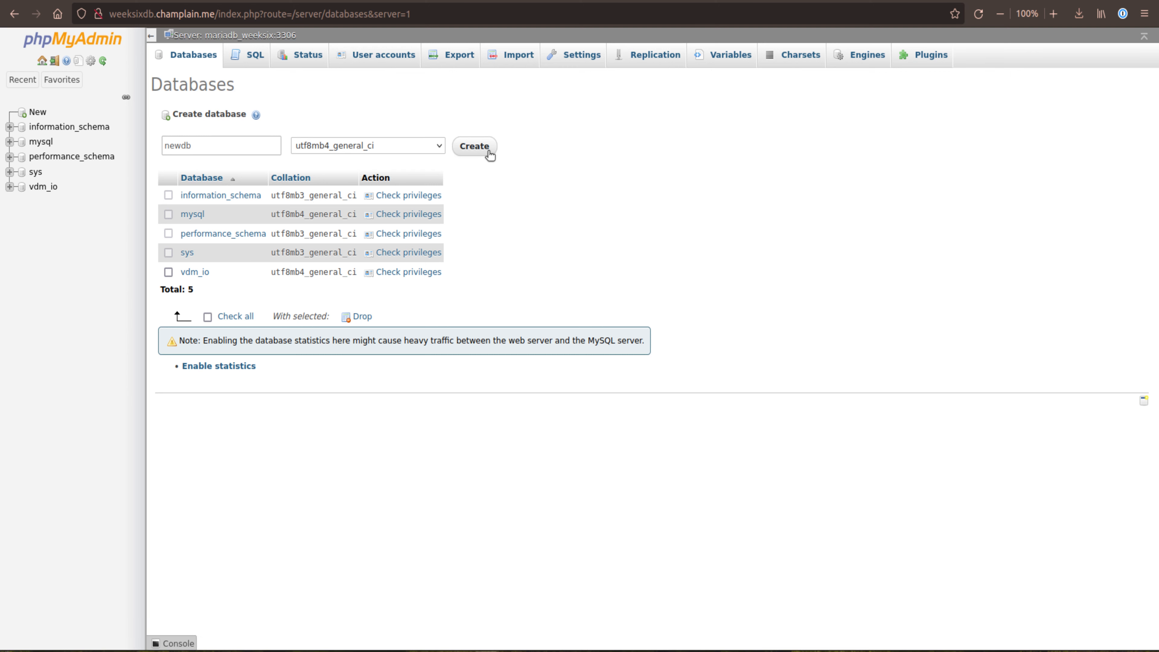
Step: Start adding a new user account on the database server with the user name newdb
{"action": "left_click", "coordinate": [385, 60]}
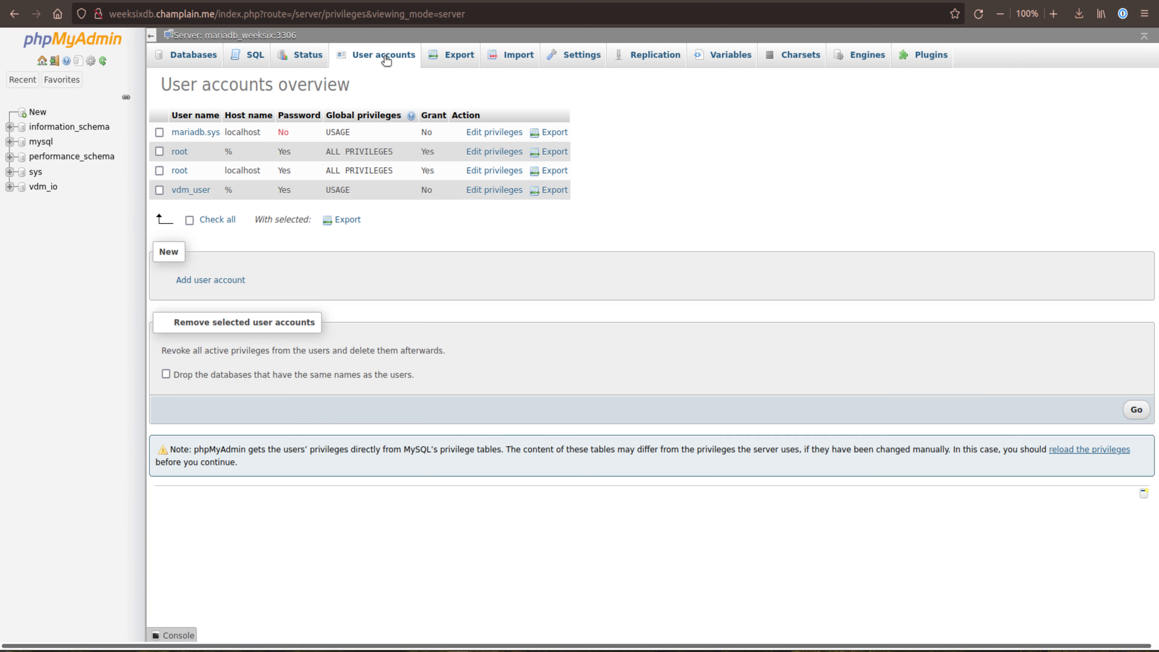
{"action": "left_click", "coordinate": [228, 280]}
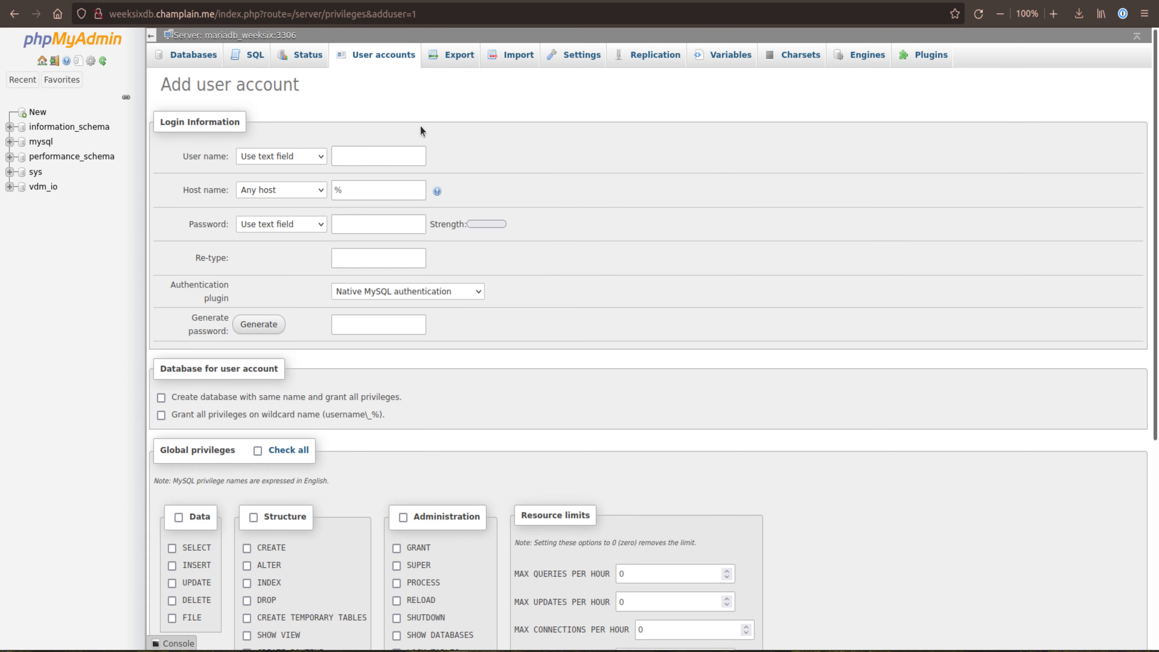
{"action": "left_click", "coordinate": [363, 154]}
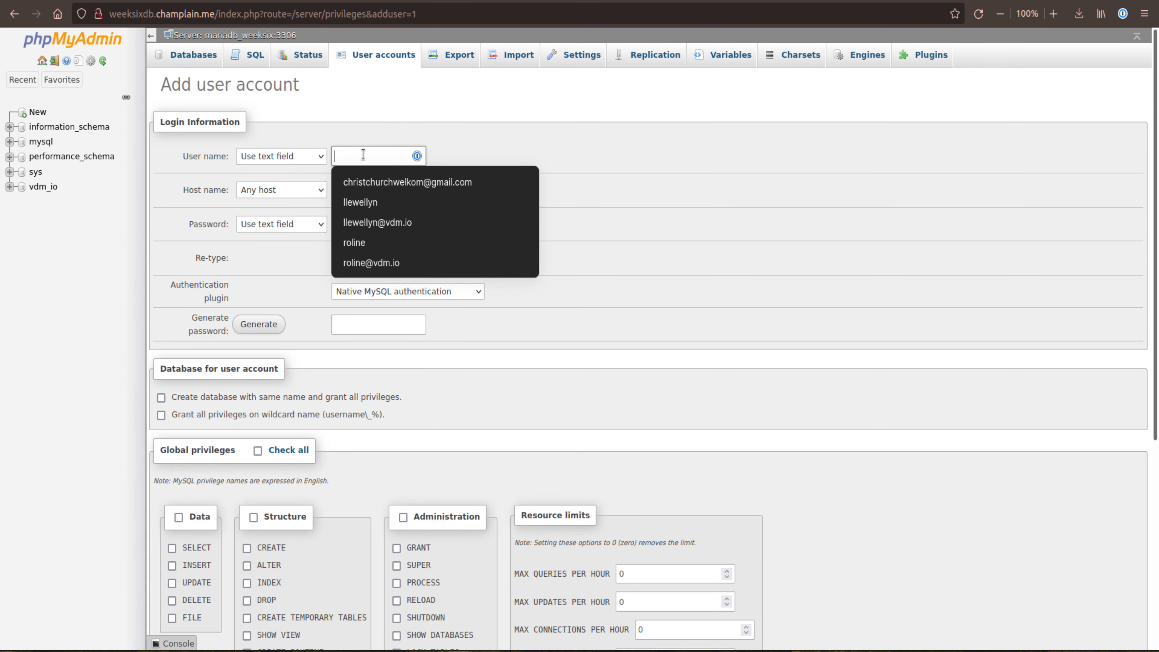
{"action": "type", "text": "newdb"}
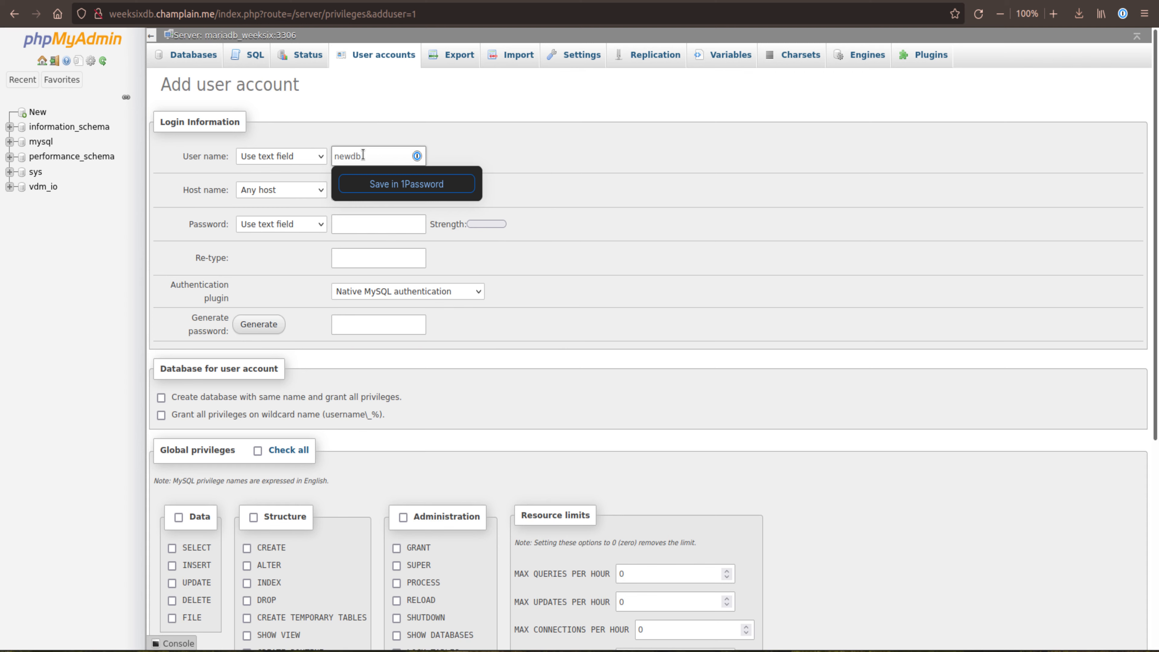
{"action": "left_click", "coordinate": [503, 183]}
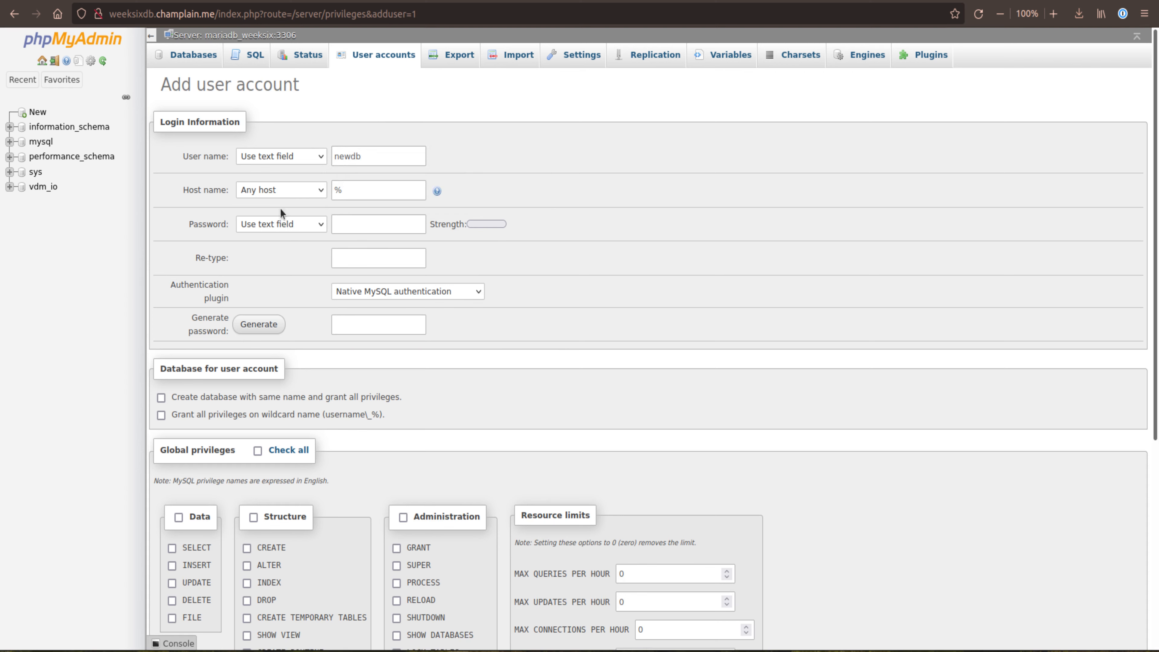
Step: Keep the text field option for the account password and generate a password that fills the password and re-type fields
{"action": "left_click", "coordinate": [298, 226]}
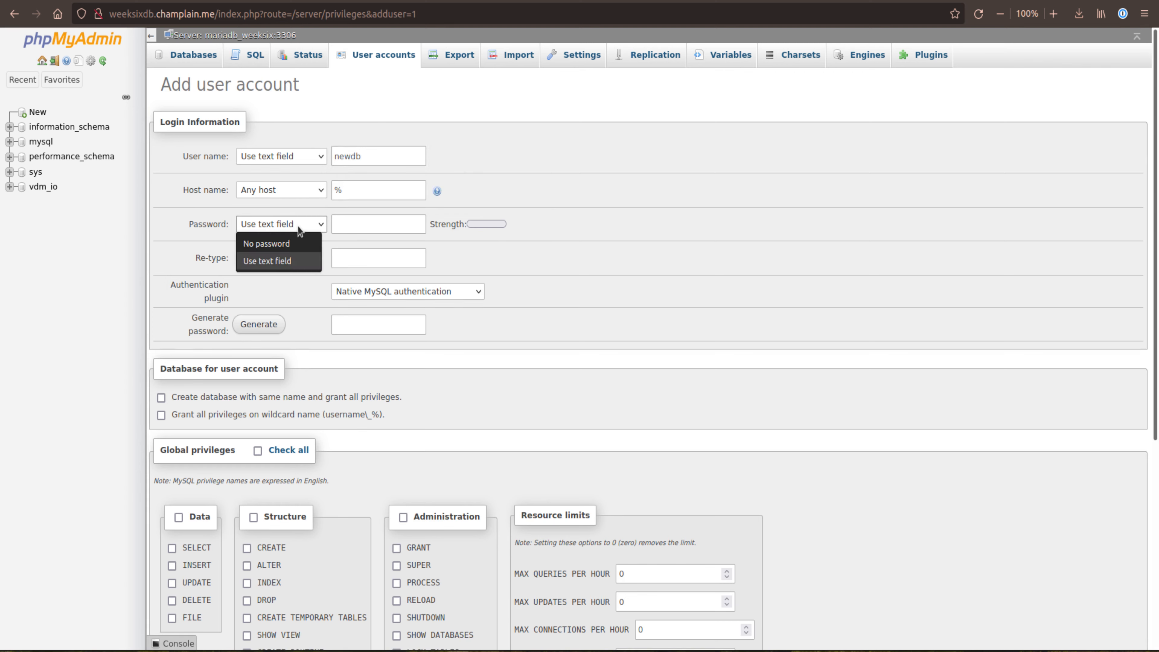
{"action": "left_click", "coordinate": [278, 269]}
{"action": "left_click", "coordinate": [380, 225]}
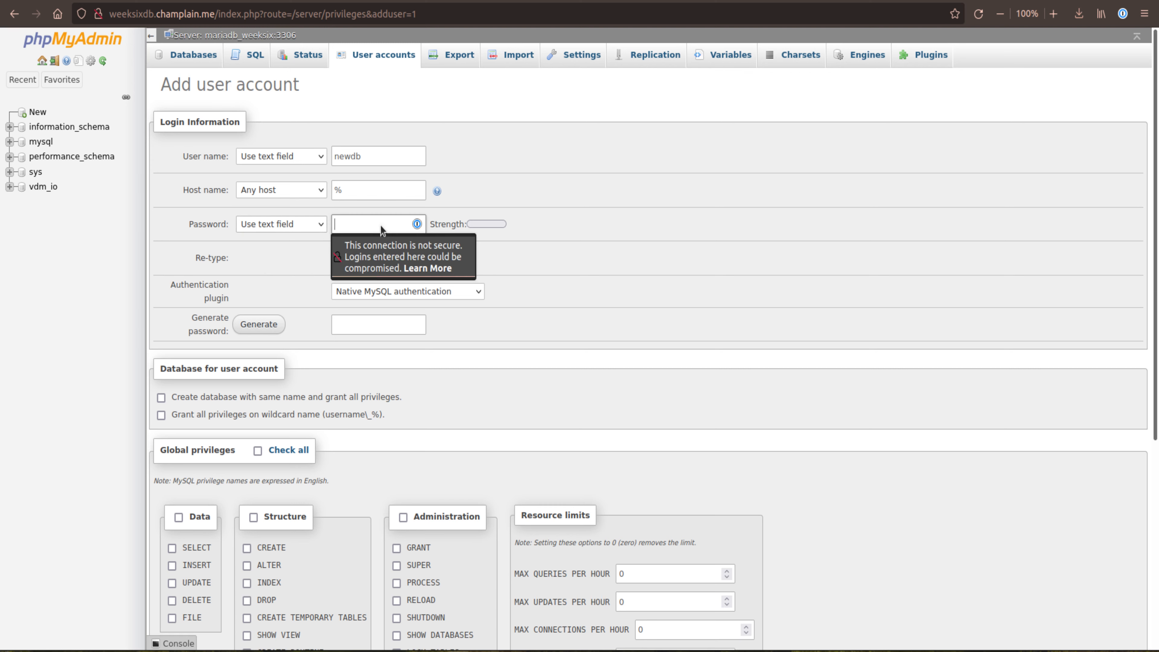
{"action": "left_click", "coordinate": [473, 223]}
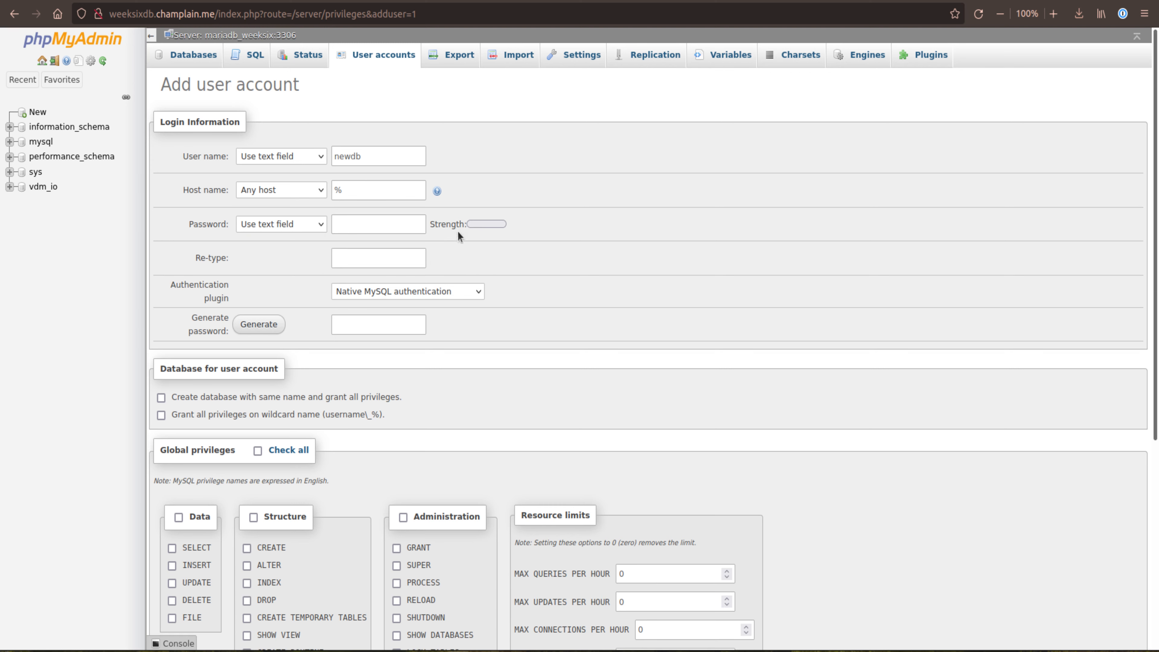
{"action": "left_click", "coordinate": [258, 325]}
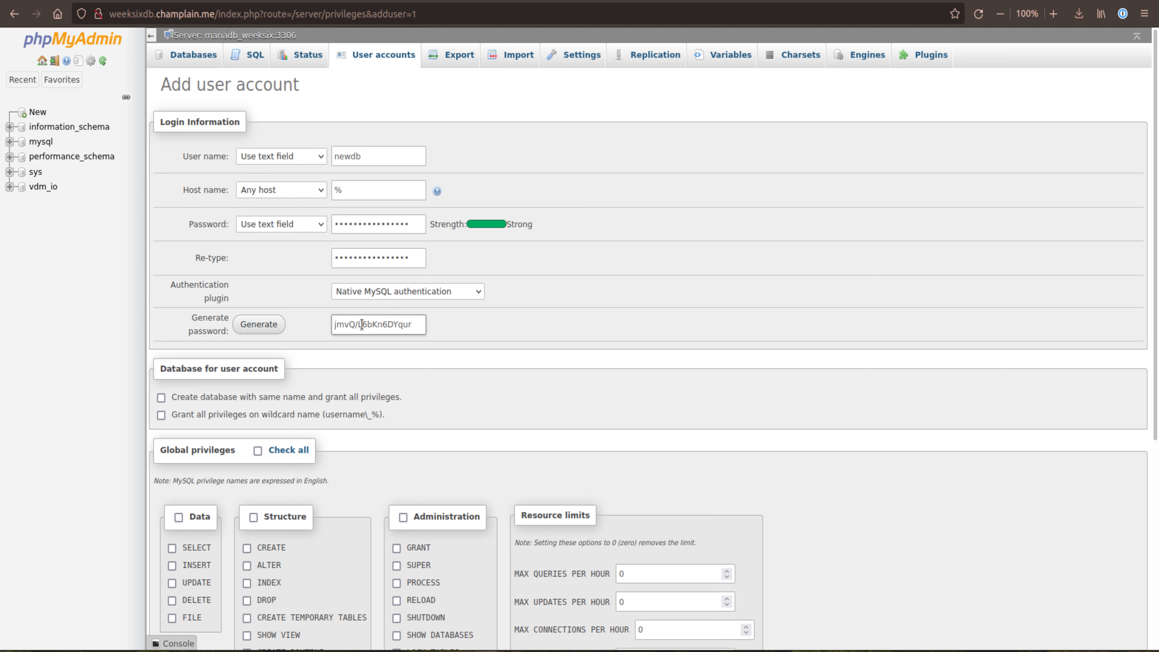
{"action": "left_click_drag", "start_coordinate": [418, 331], "coordinate": [331, 325]}
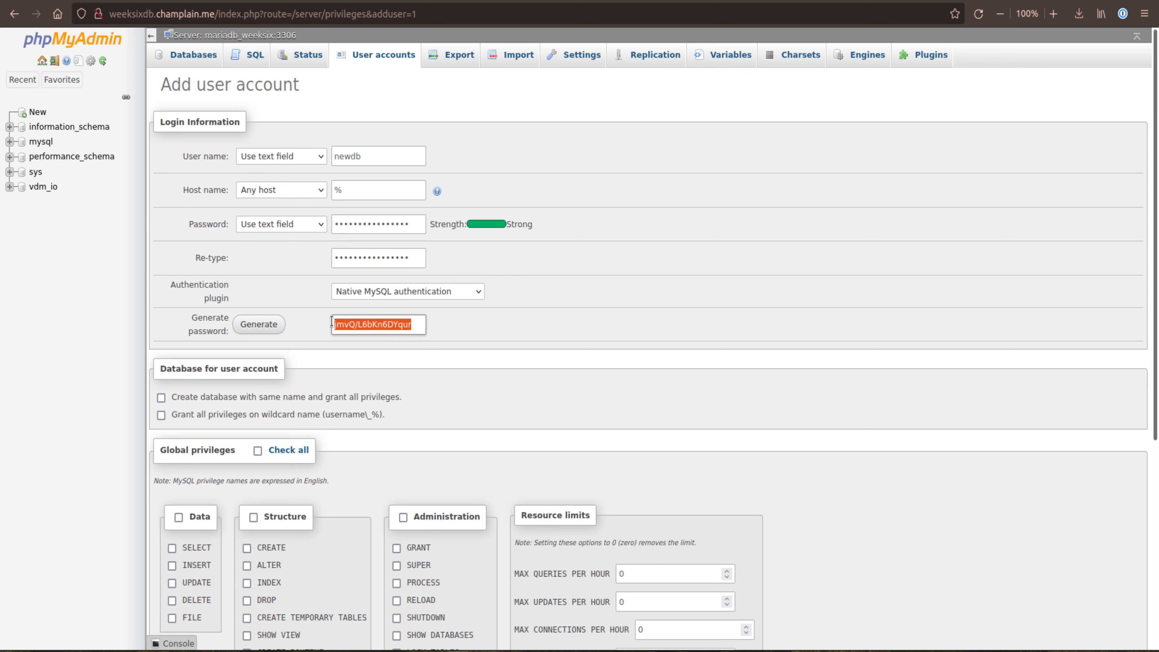
{"action": "left_click", "coordinate": [545, 327]}
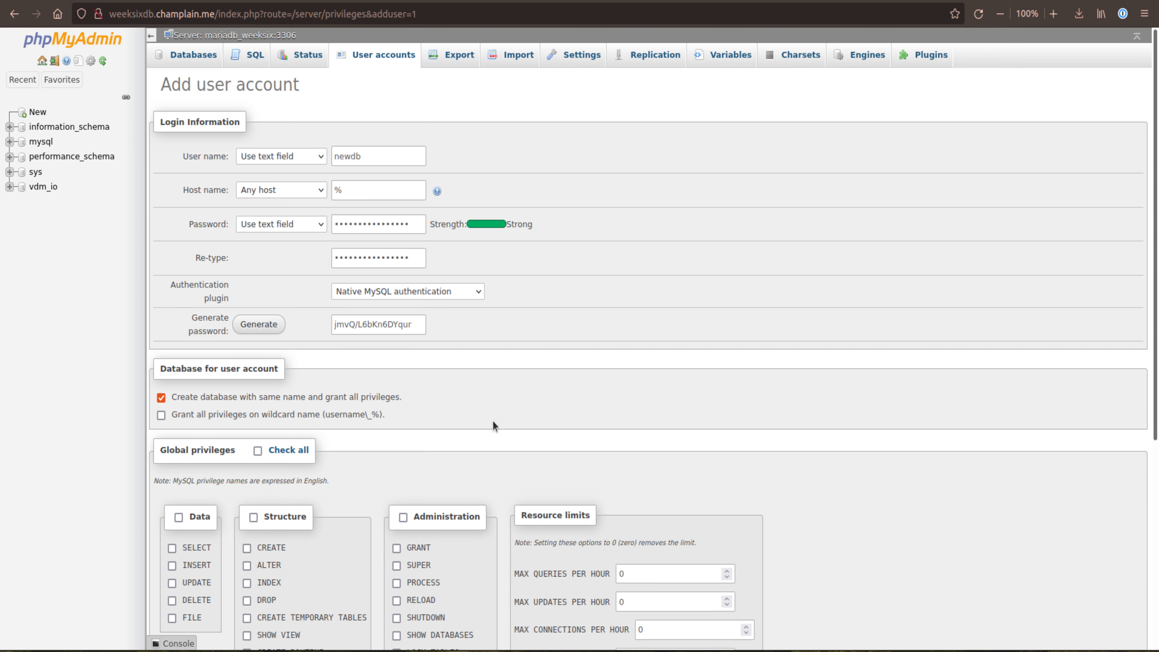
Step: Create the user account together with a database of the same name, granting all privileges on it
{"action": "scroll", "coordinate": [1020, 369], "scroll_direction": "down", "scroll_amount": 5}
{"action": "scroll", "coordinate": [1020, 368], "scroll_direction": "down", "scroll_amount": 1}
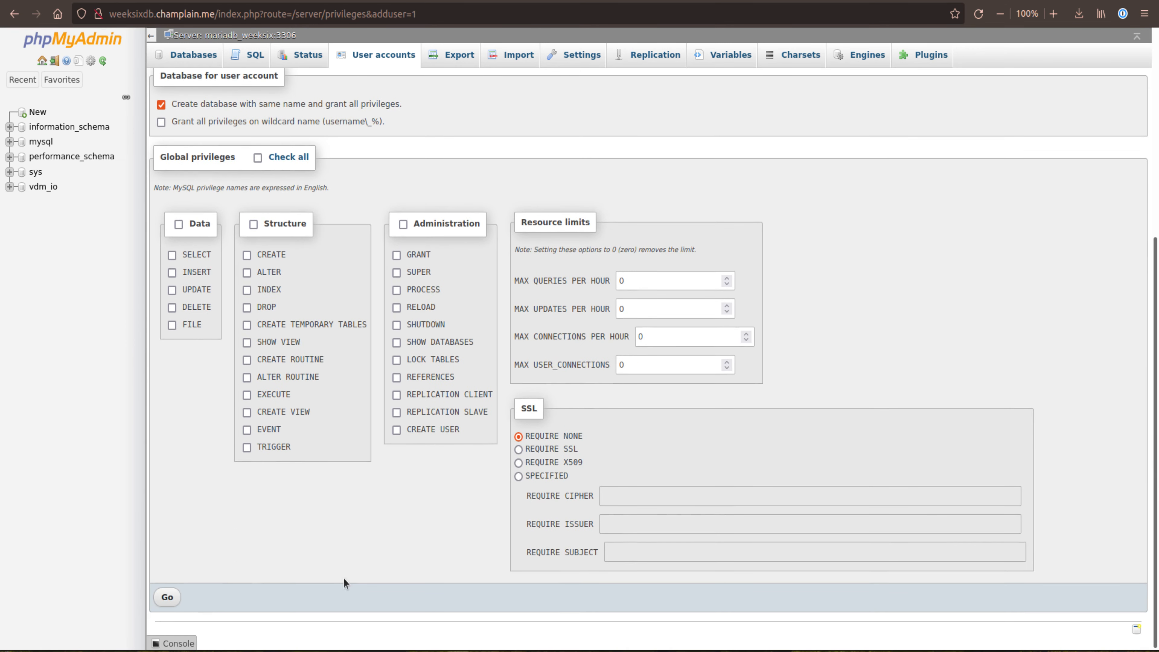
{"action": "left_click", "coordinate": [176, 596]}
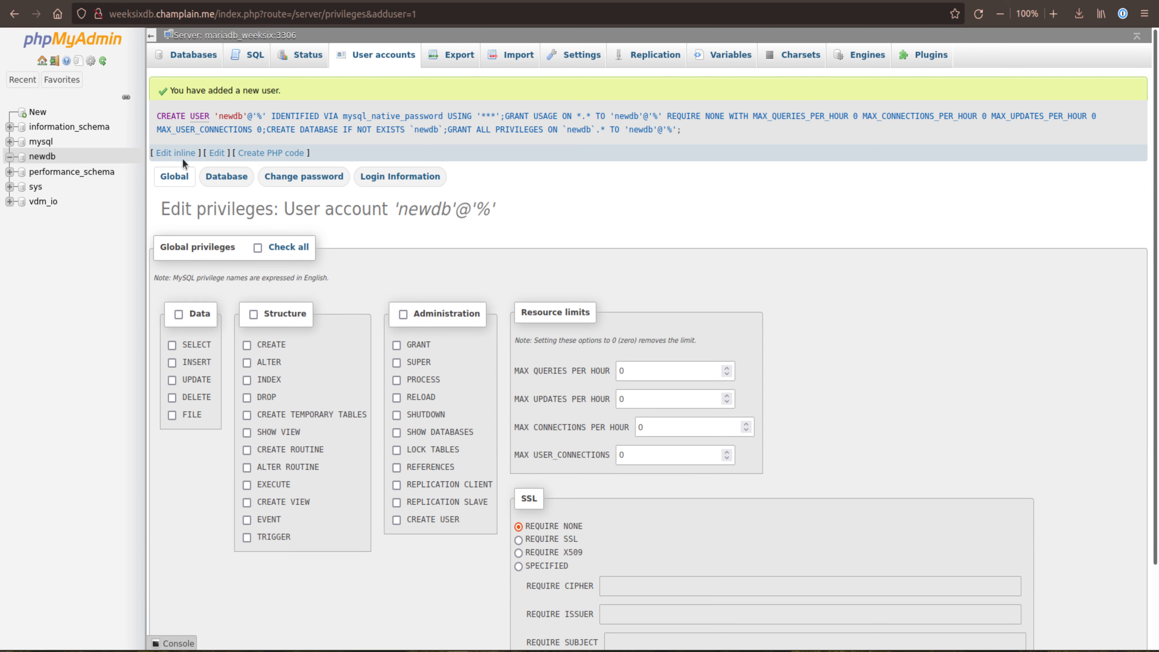
Step: Import vdm_io(1).sql from Downloads into the newdb database and browse the imported webd_users table
{"action": "left_click", "coordinate": [42, 158]}
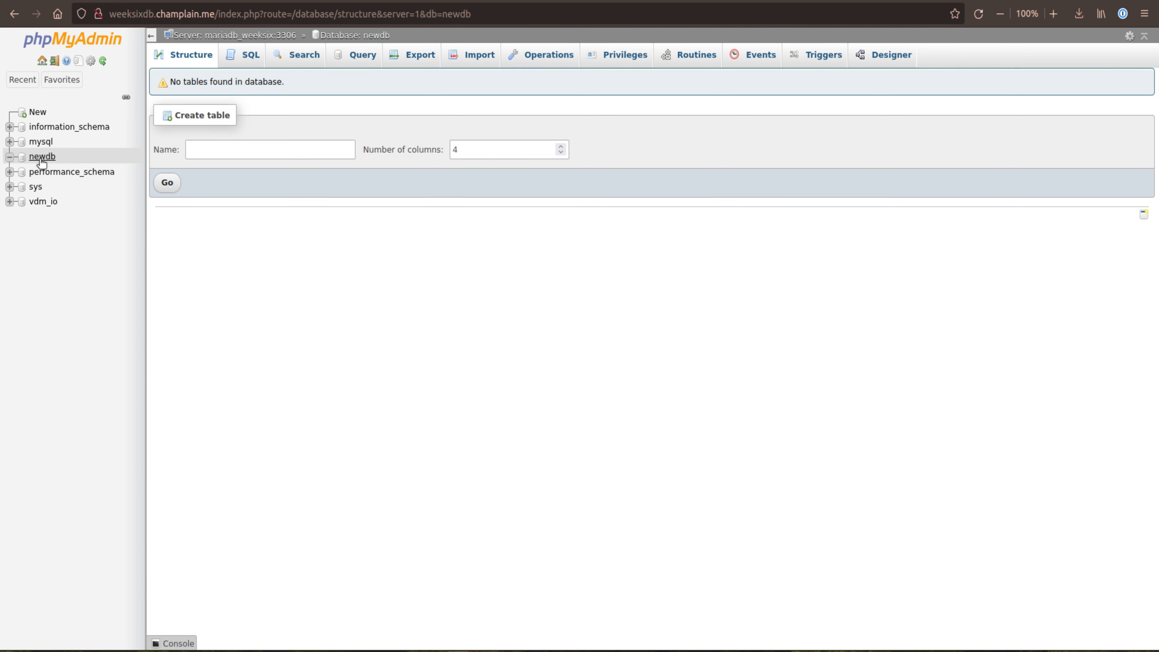
{"action": "left_click", "coordinate": [477, 56]}
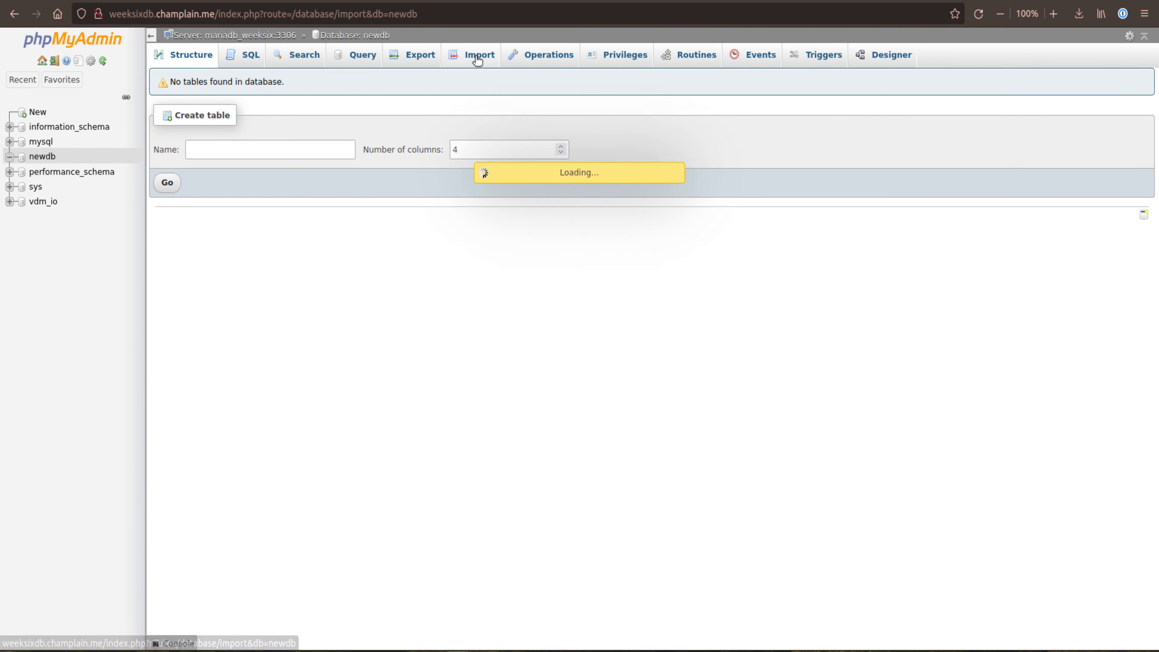
{"action": "left_click", "coordinate": [289, 194]}
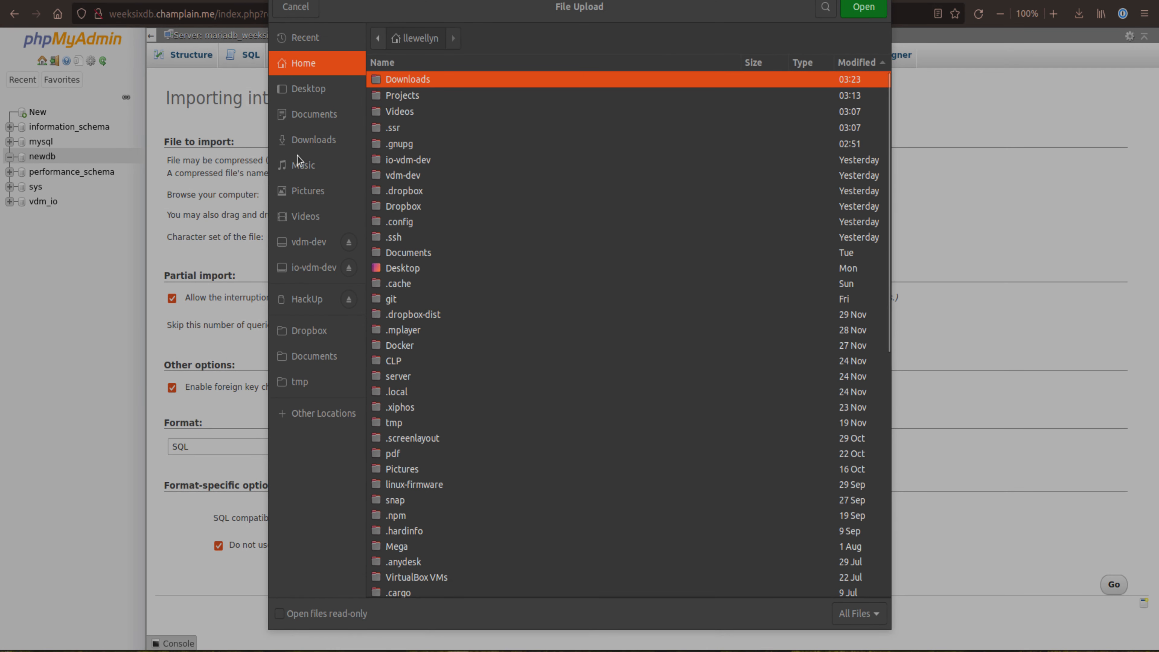
{"action": "left_click", "coordinate": [313, 141]}
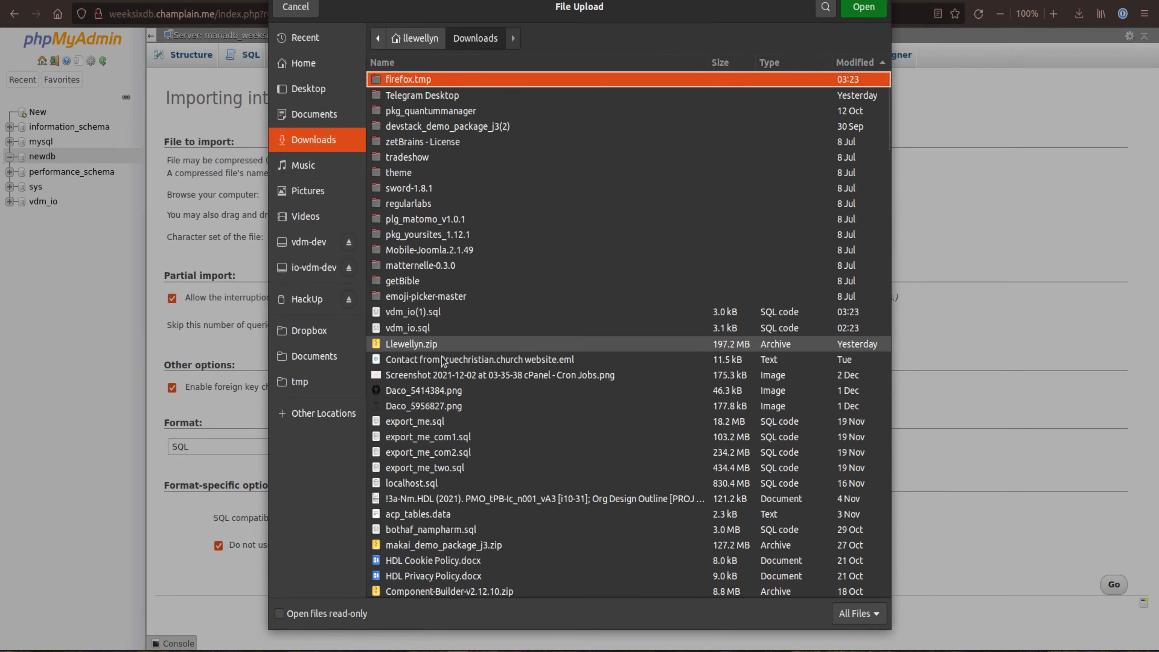
{"action": "double_click", "coordinate": [410, 312]}
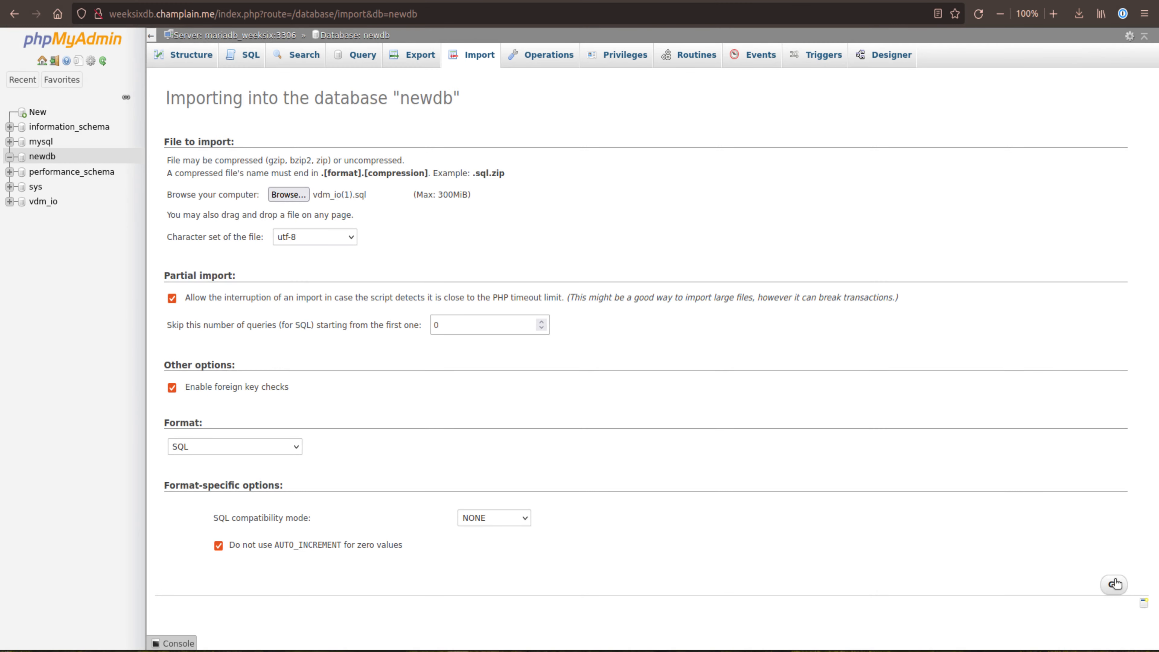
{"action": "left_click", "coordinate": [1113, 584]}
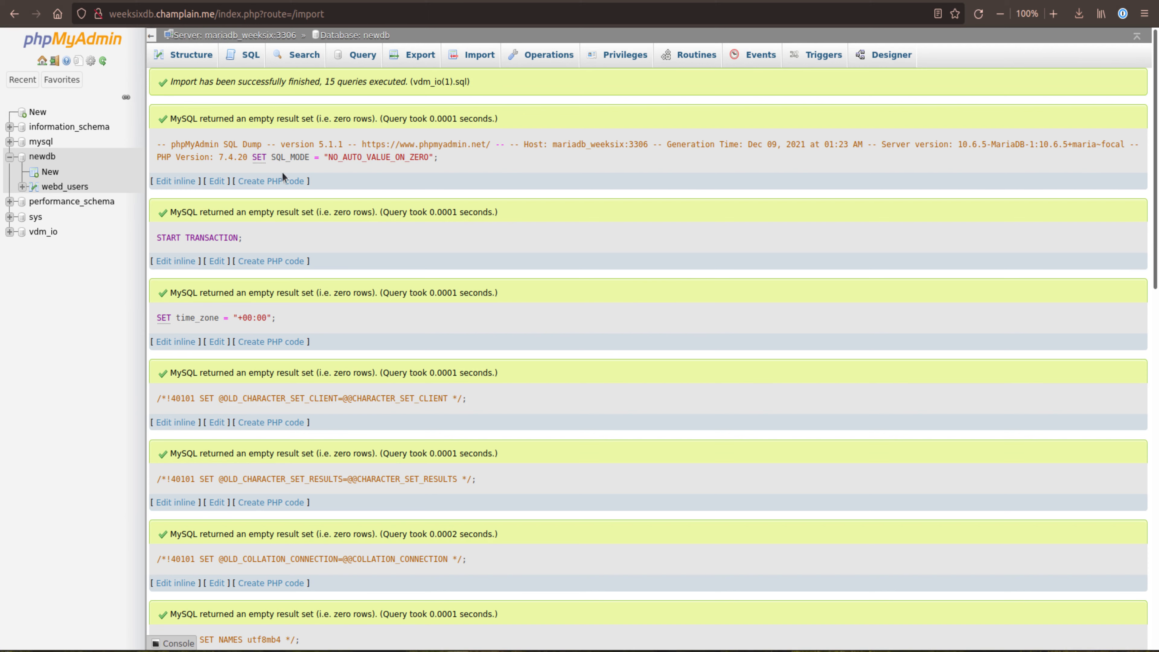
{"action": "left_click", "coordinate": [44, 158]}
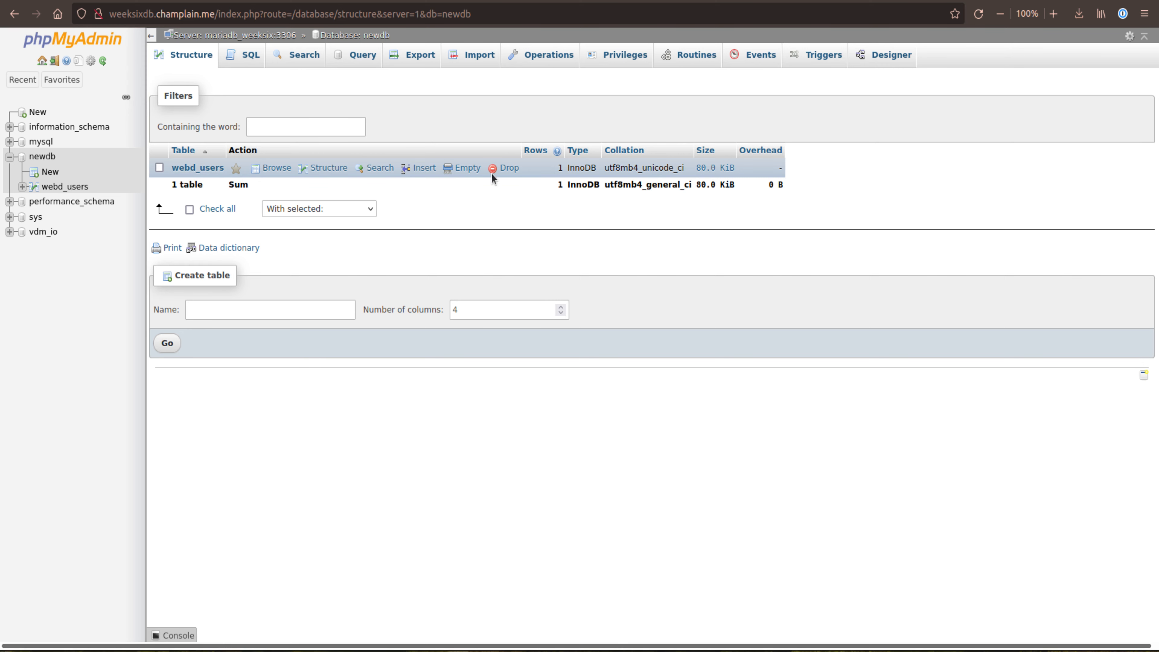
{"action": "left_click", "coordinate": [208, 169]}
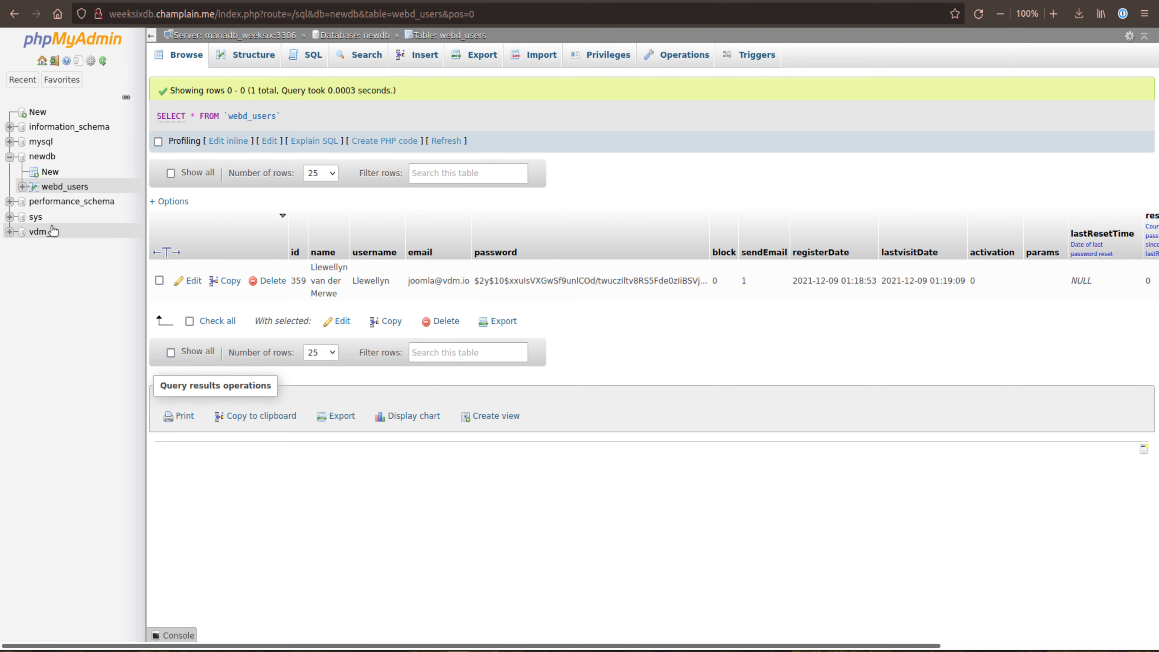
Step: Copy the webd_action_logs table from vdm_io to newdb with structure and data, switching to the copied table
{"action": "left_click", "coordinate": [38, 231]}
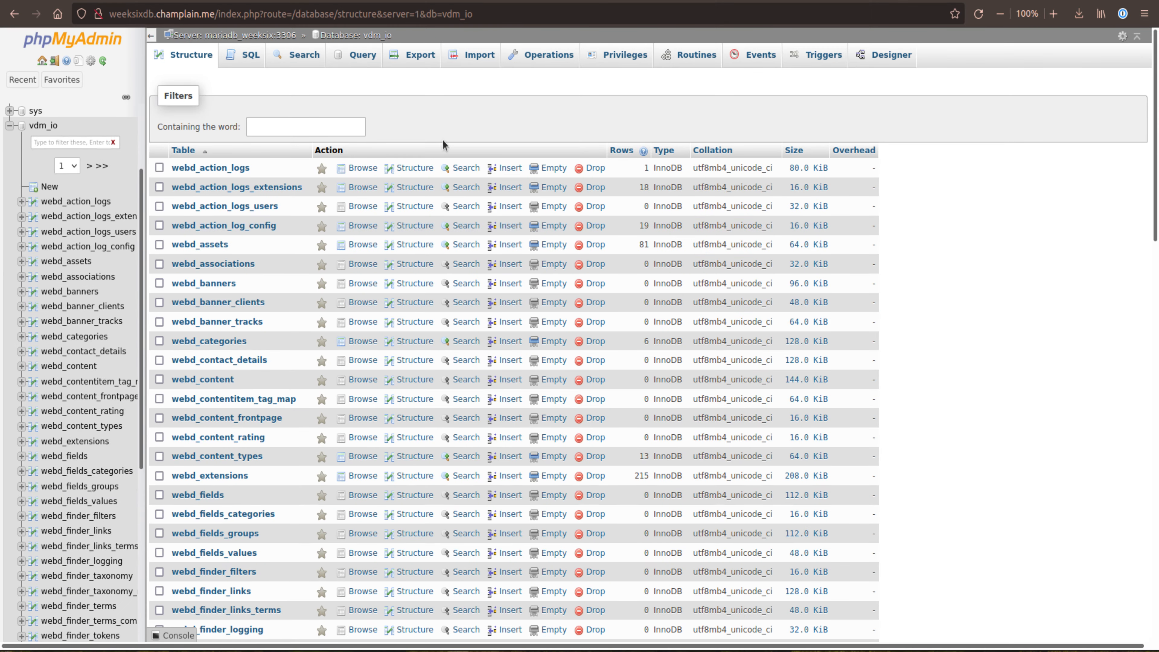
{"action": "left_click", "coordinate": [209, 167]}
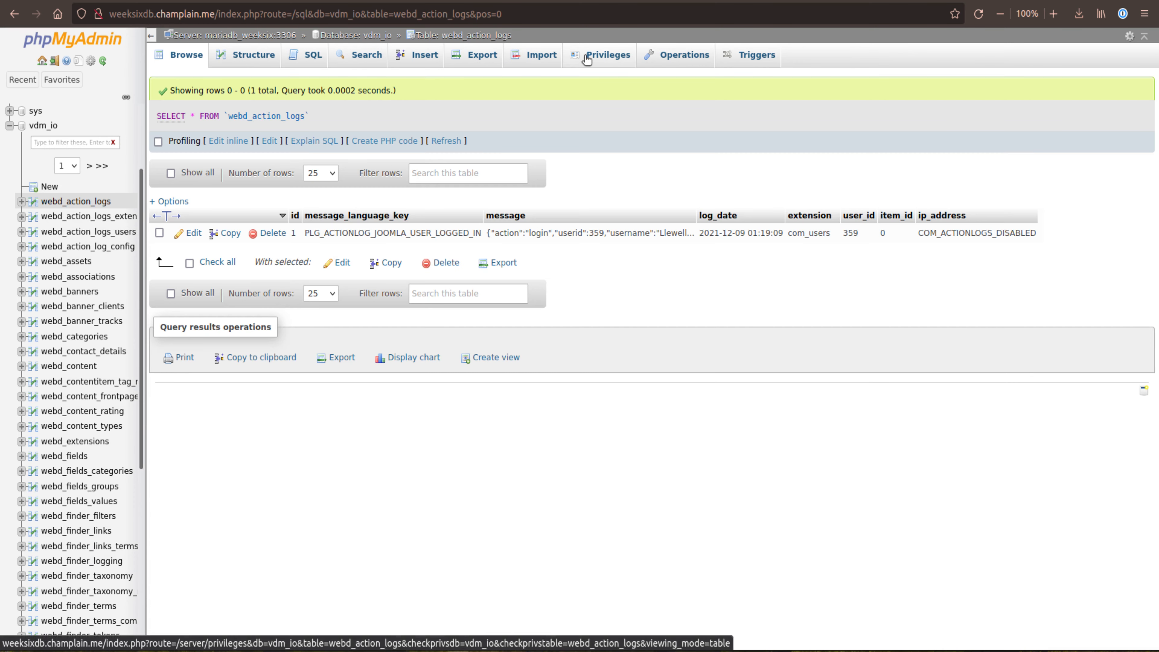
{"action": "left_click", "coordinate": [692, 55]}
{"action": "scroll", "coordinate": [639, 256], "scroll_direction": "down", "scroll_amount": 2}
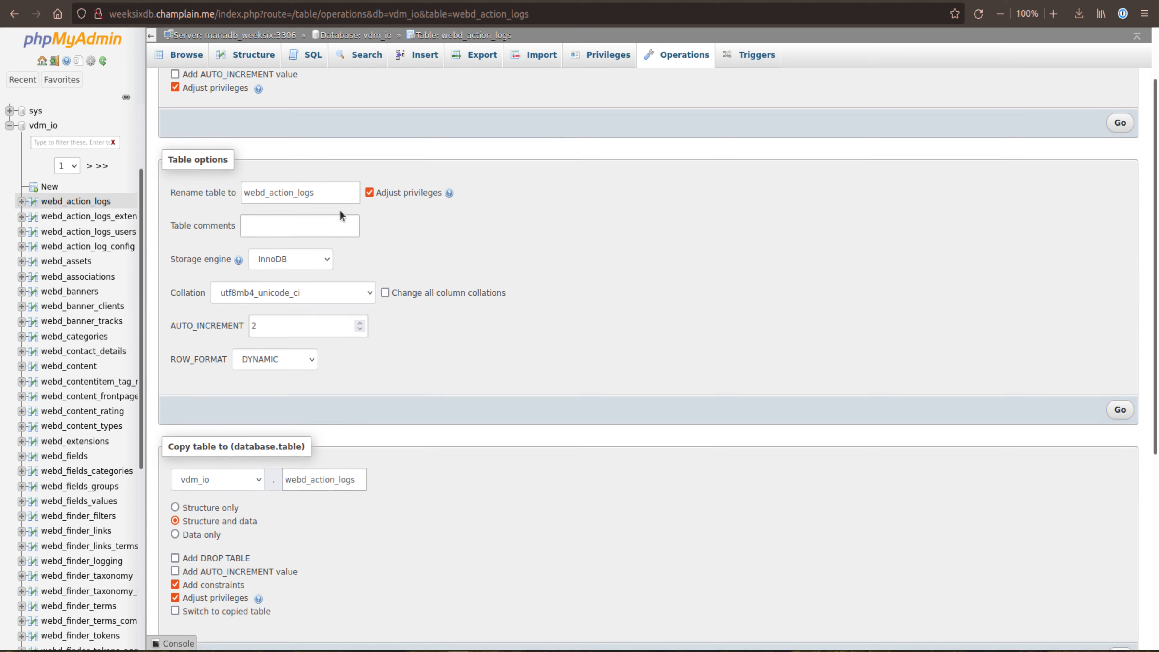
{"action": "scroll", "coordinate": [237, 289], "scroll_direction": "down", "scroll_amount": 5}
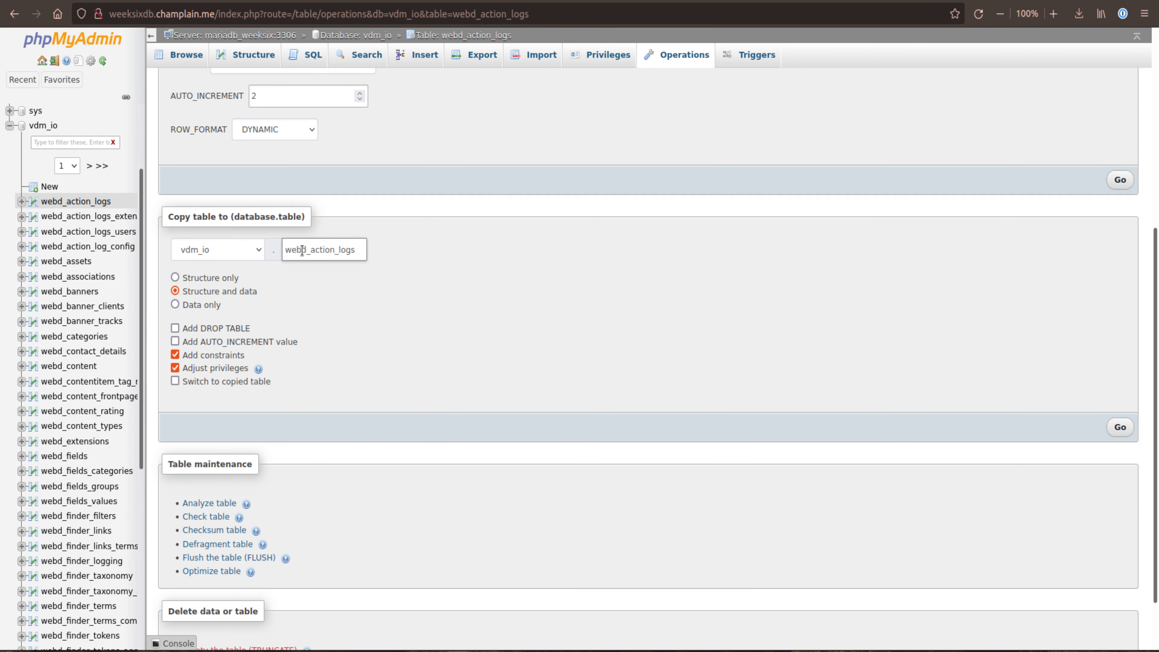
{"action": "left_click", "coordinate": [257, 251]}
{"action": "left_click", "coordinate": [201, 289]}
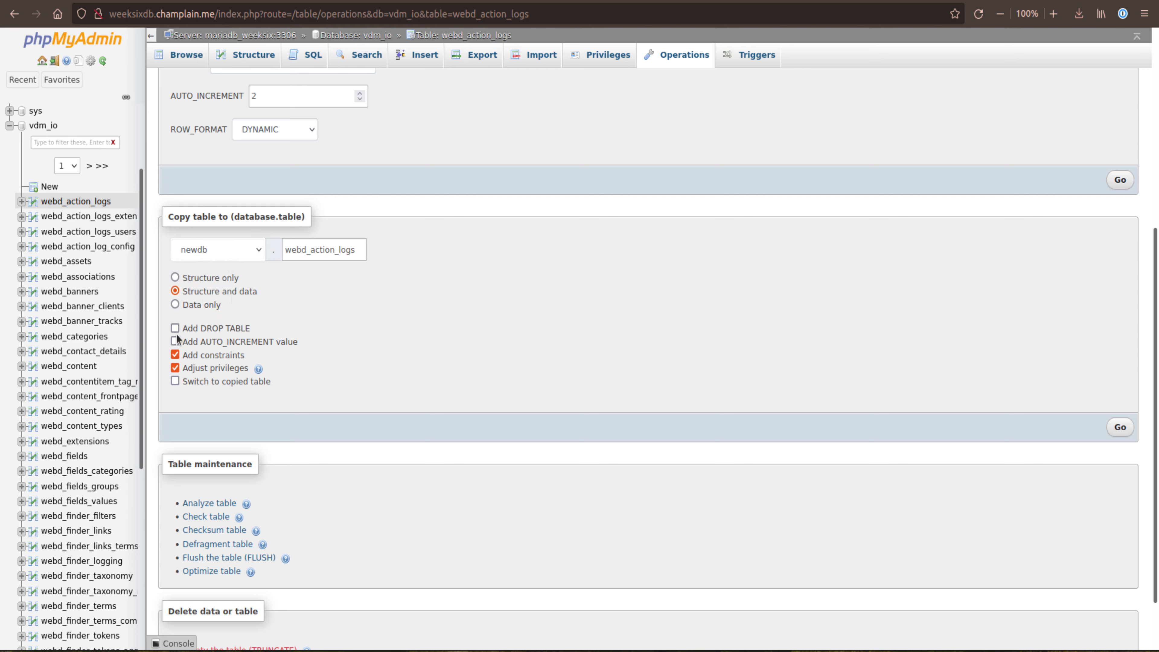
{"action": "left_click", "coordinate": [174, 382]}
{"action": "left_click", "coordinate": [1119, 427]}
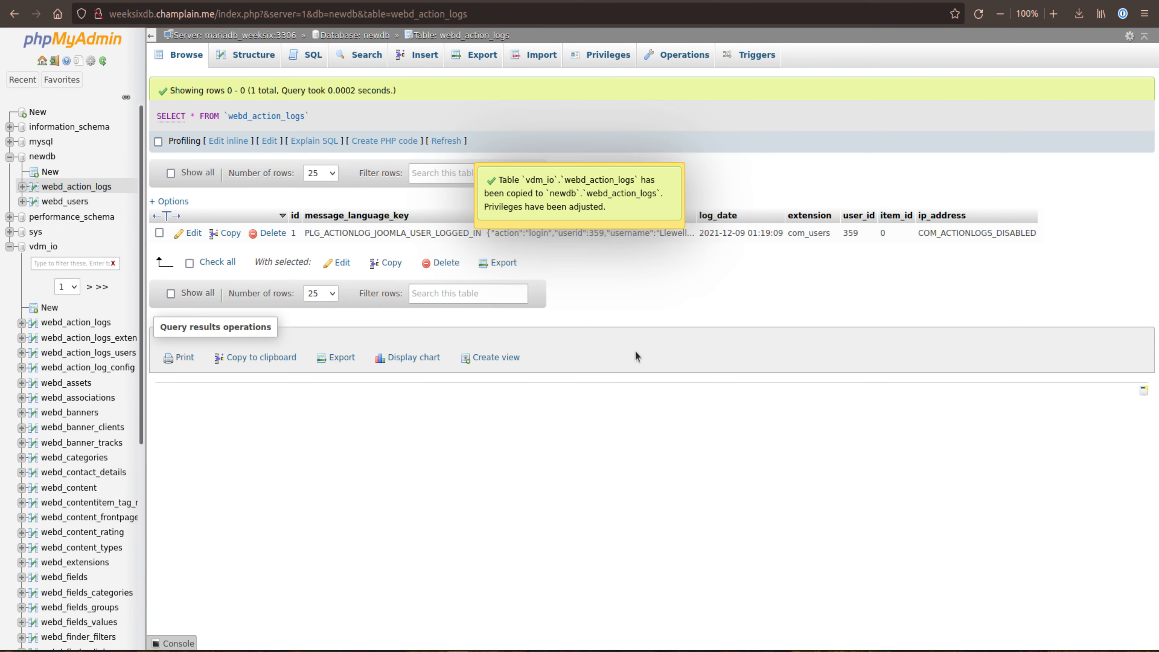
Step: Browse the copied webd_action_logs table, collapse the vdm_io table list and view the tables in newdb
{"action": "left_click", "coordinate": [53, 188]}
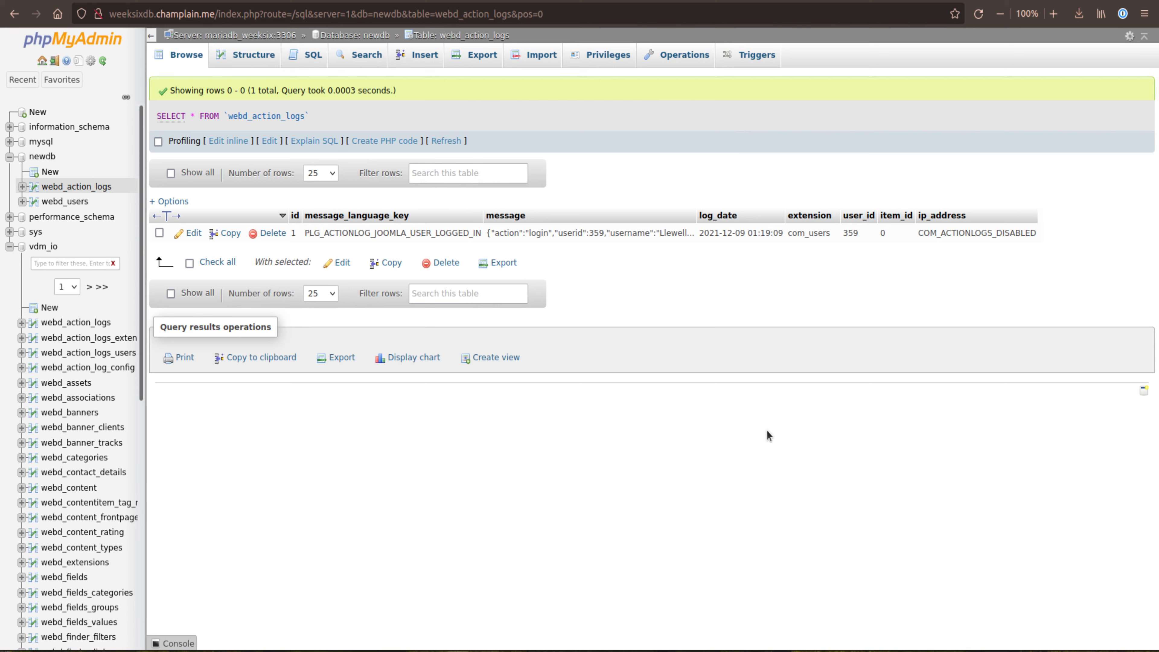
{"action": "left_click", "coordinate": [9, 246]}
{"action": "left_click", "coordinate": [42, 156]}
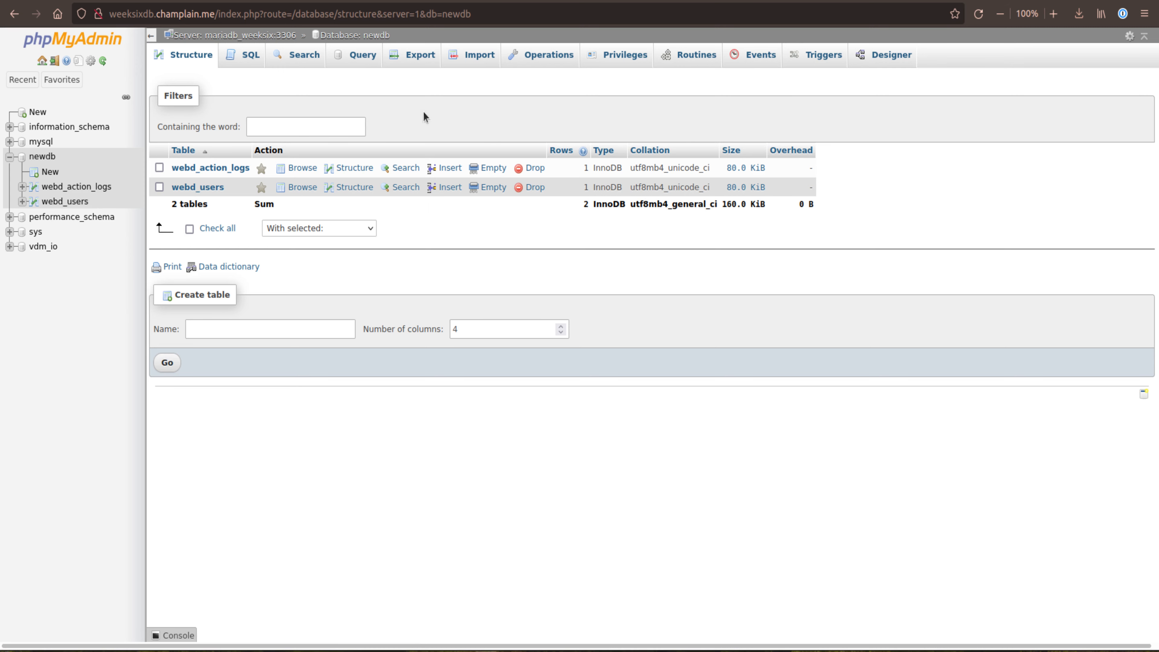
Step: Return to the phpMyAdmin home page and view the server-level settings management page
{"action": "left_click", "coordinate": [42, 60]}
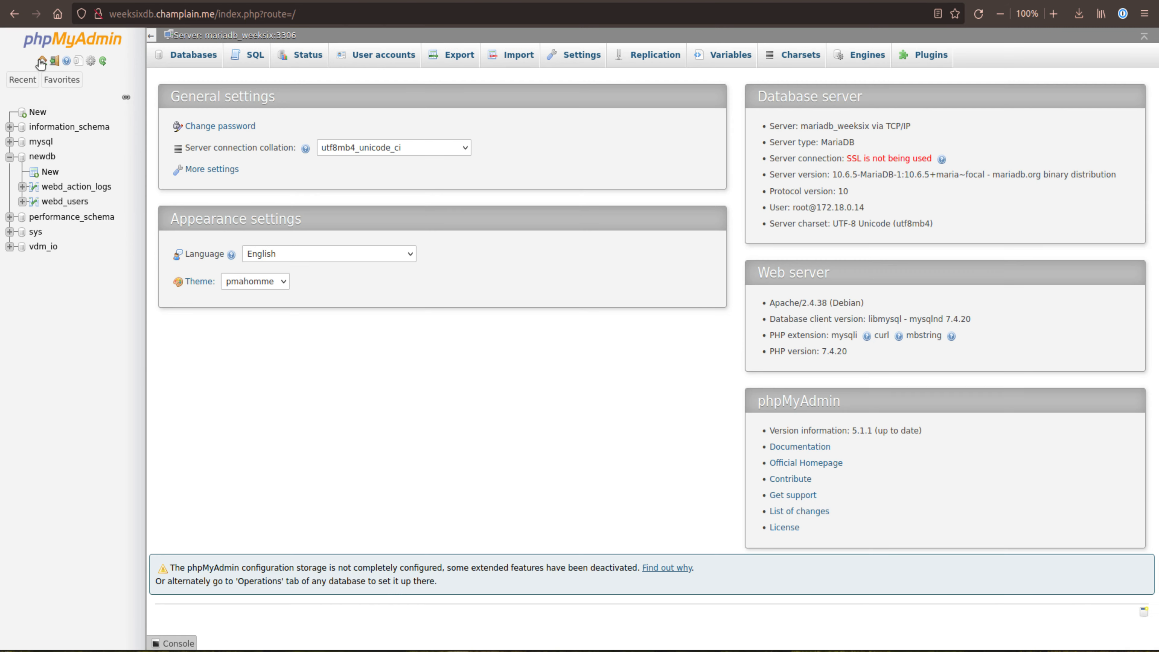
{"action": "left_click", "coordinate": [579, 63]}
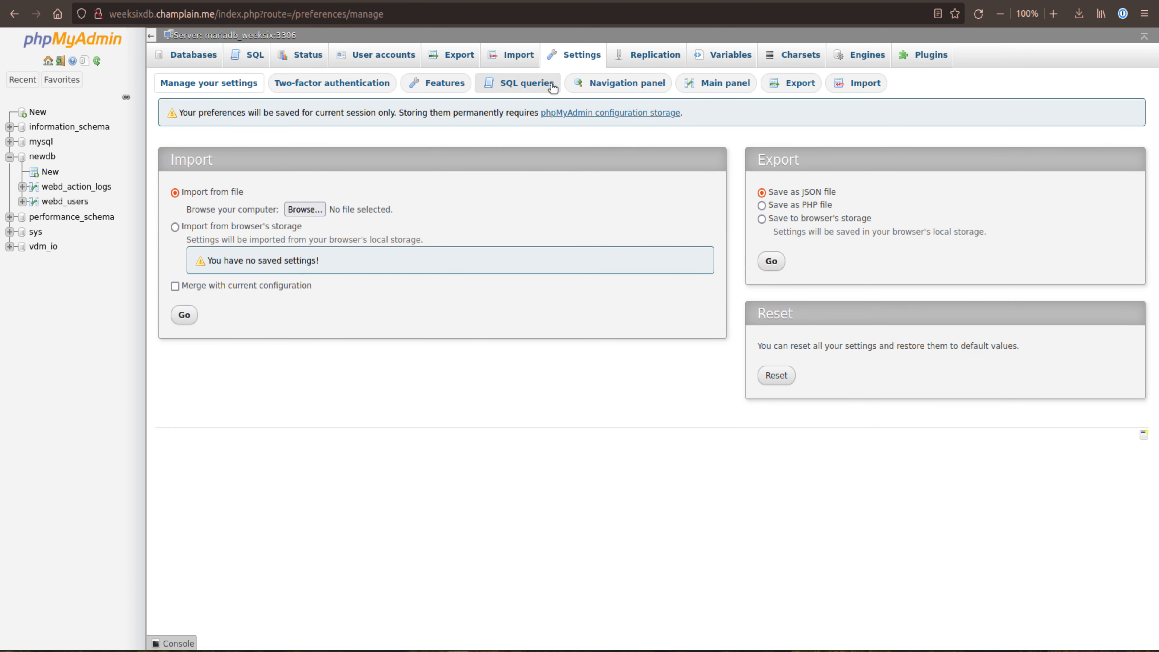
{"action": "left_click", "coordinate": [193, 85]}
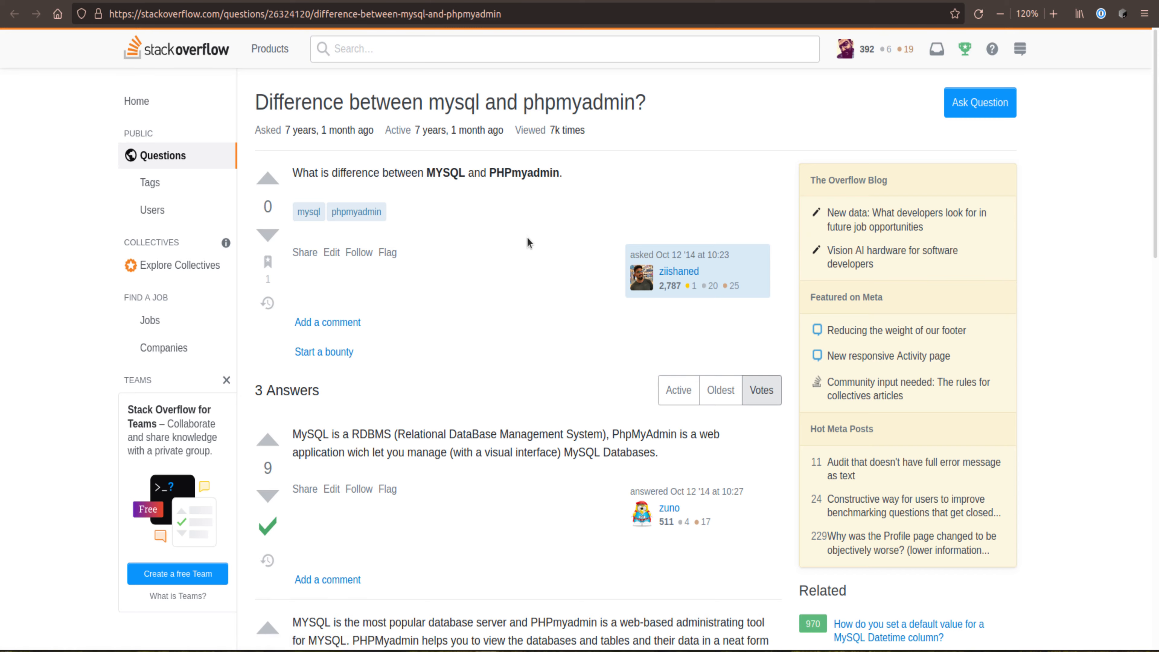
Step: Read the Stack Overflow answers on the difference between MySQL and phpMyAdmin
{"action": "scroll", "coordinate": [527, 238], "scroll_direction": "down", "scroll_amount": 4}
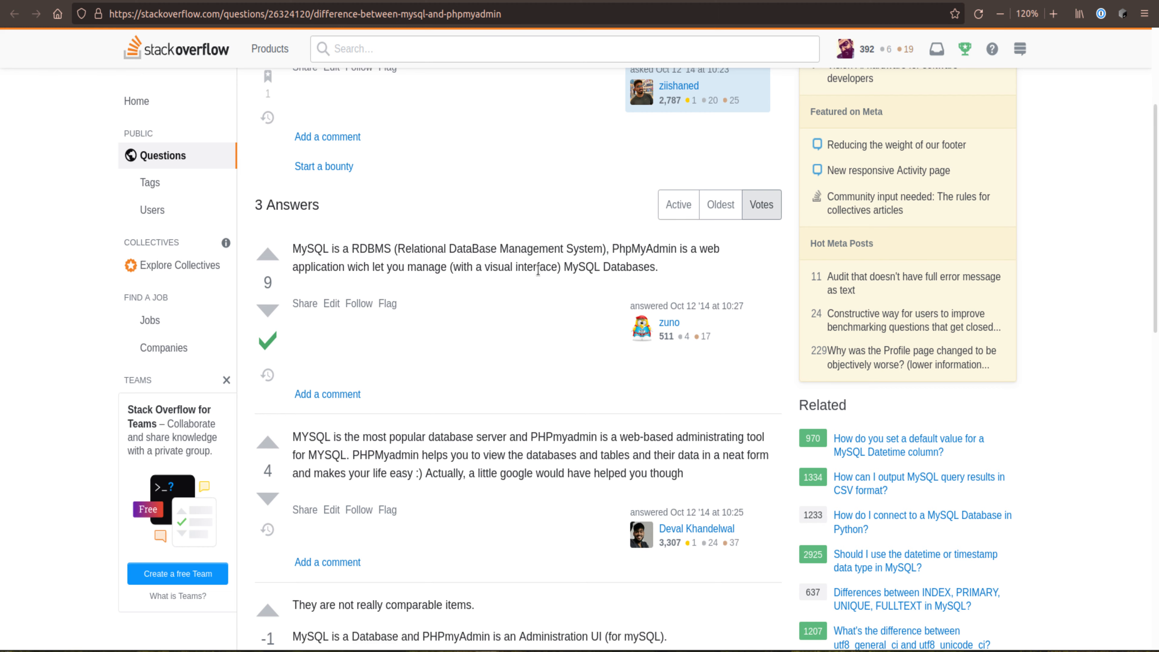
{"action": "scroll", "coordinate": [538, 270], "scroll_direction": "down", "scroll_amount": 2}
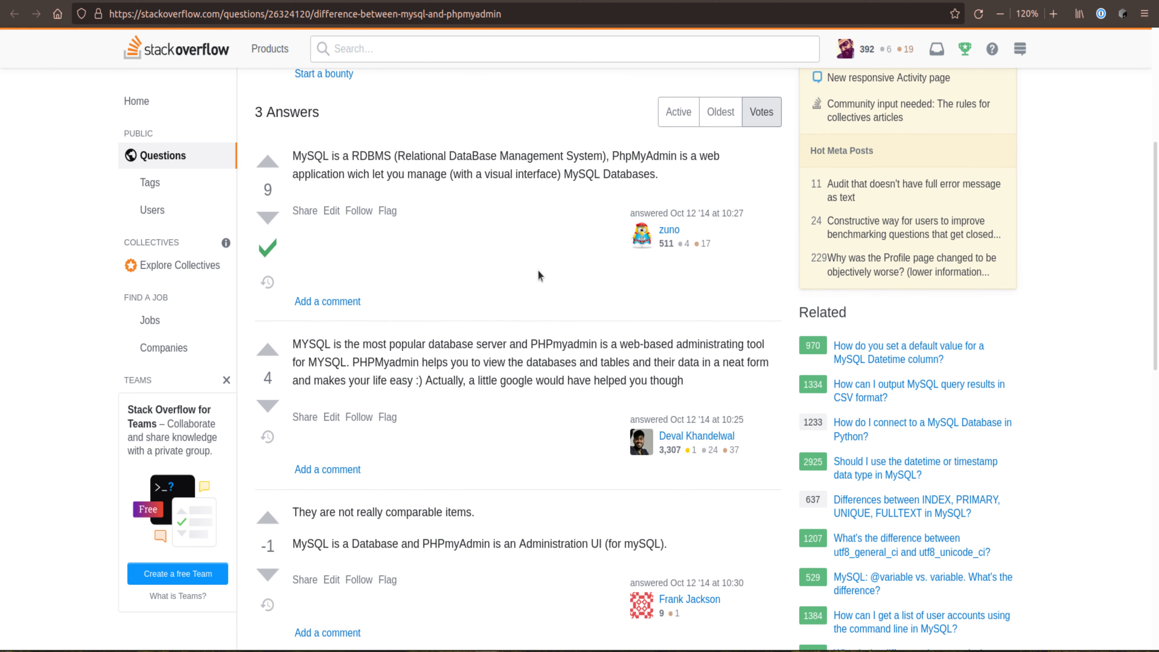
{"action": "scroll", "coordinate": [538, 276], "scroll_direction": "up", "scroll_amount": 6}
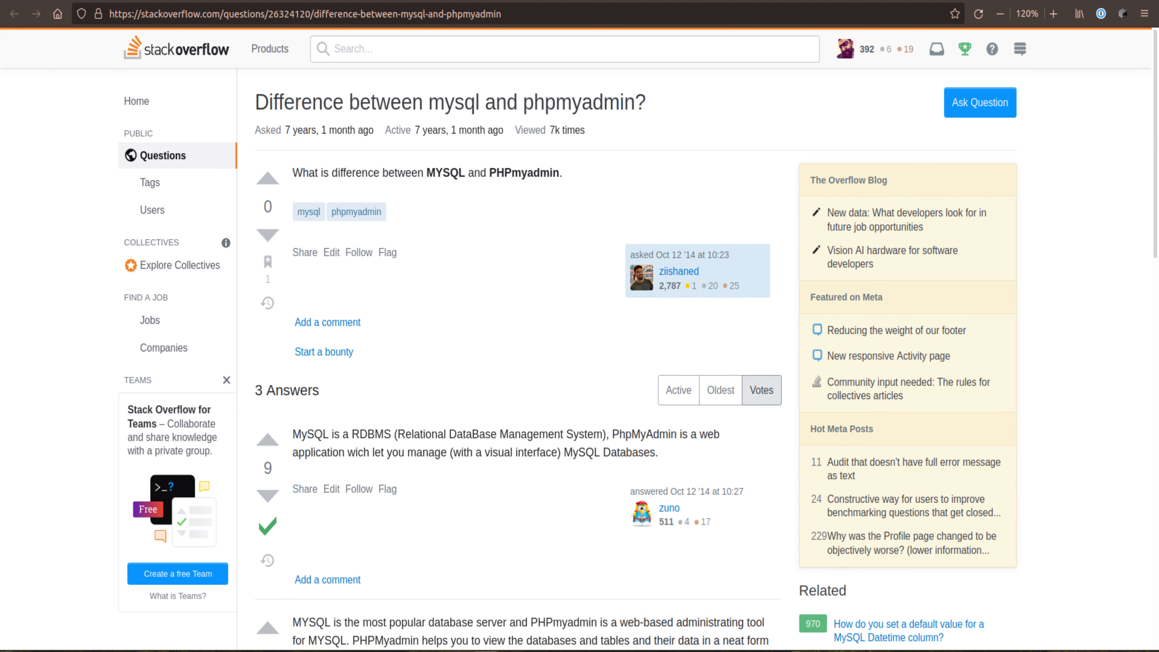
Step: Read the question "What is the MySQL monitor?" and its answer on the Database Administrators Stack Exchange
{"action": "key", "text": "ctrl+Tab"}
{"action": "scroll", "coordinate": [401, 336], "scroll_direction": "down", "scroll_amount": 6}
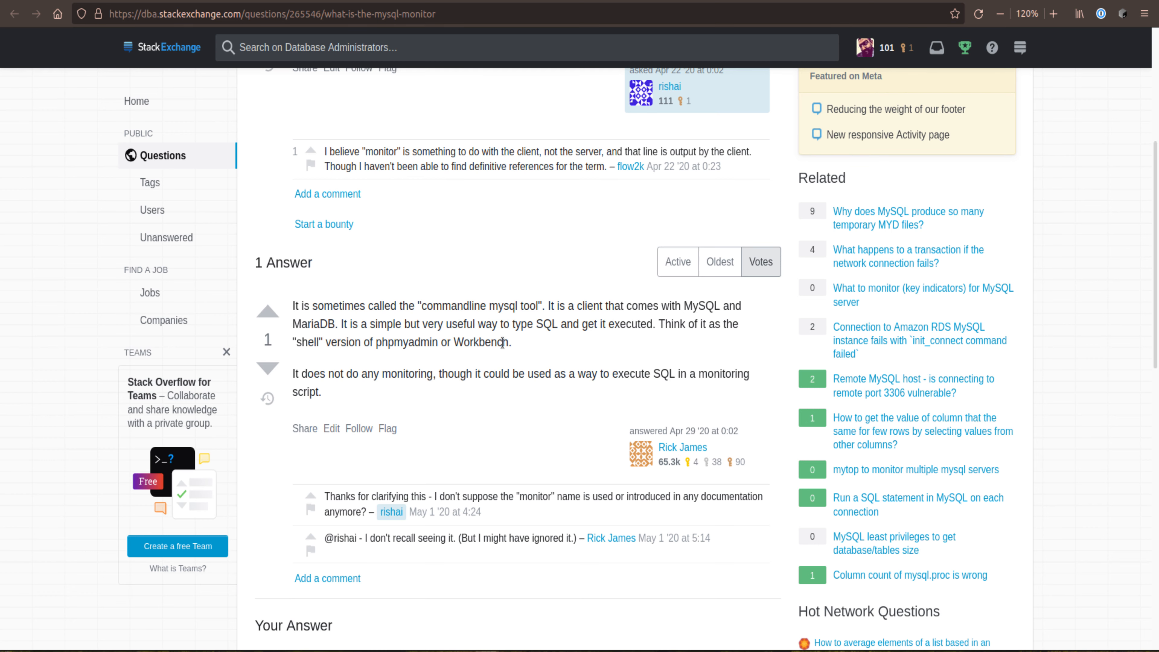
{"action": "scroll", "coordinate": [504, 408], "scroll_direction": "up", "scroll_amount": 5}
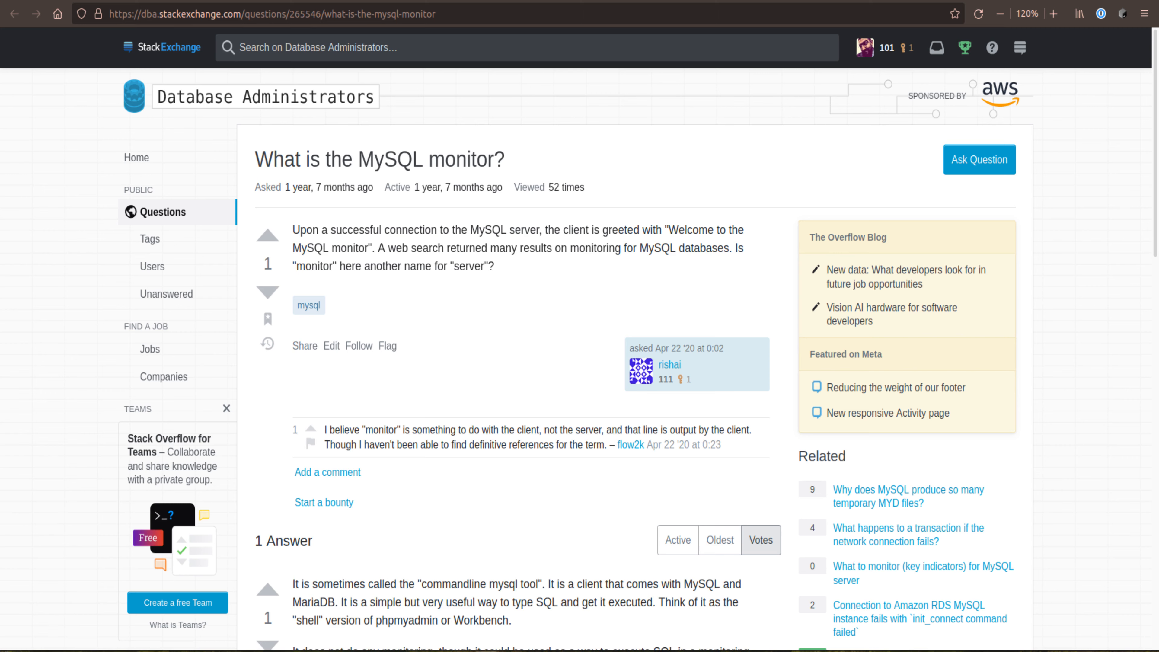
Step: Switch to the terminal and copy the database root password from the Octojoom container details
{"action": "key", "text": "alt+Tab"}
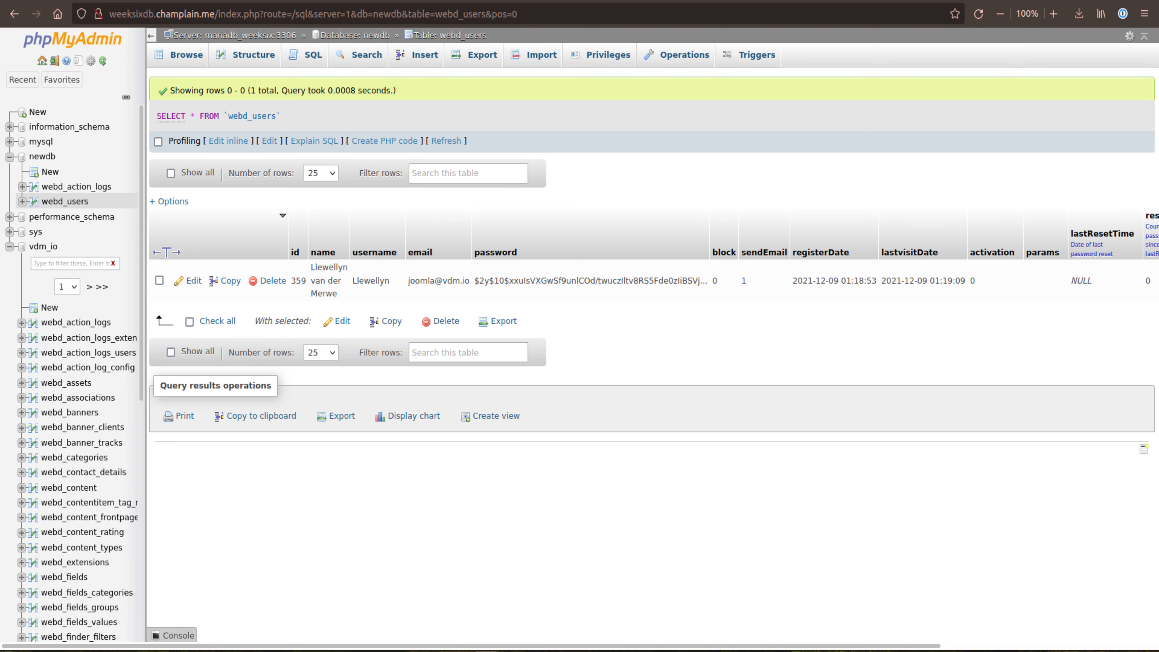
{"action": "key", "text": "alt+Tab"}
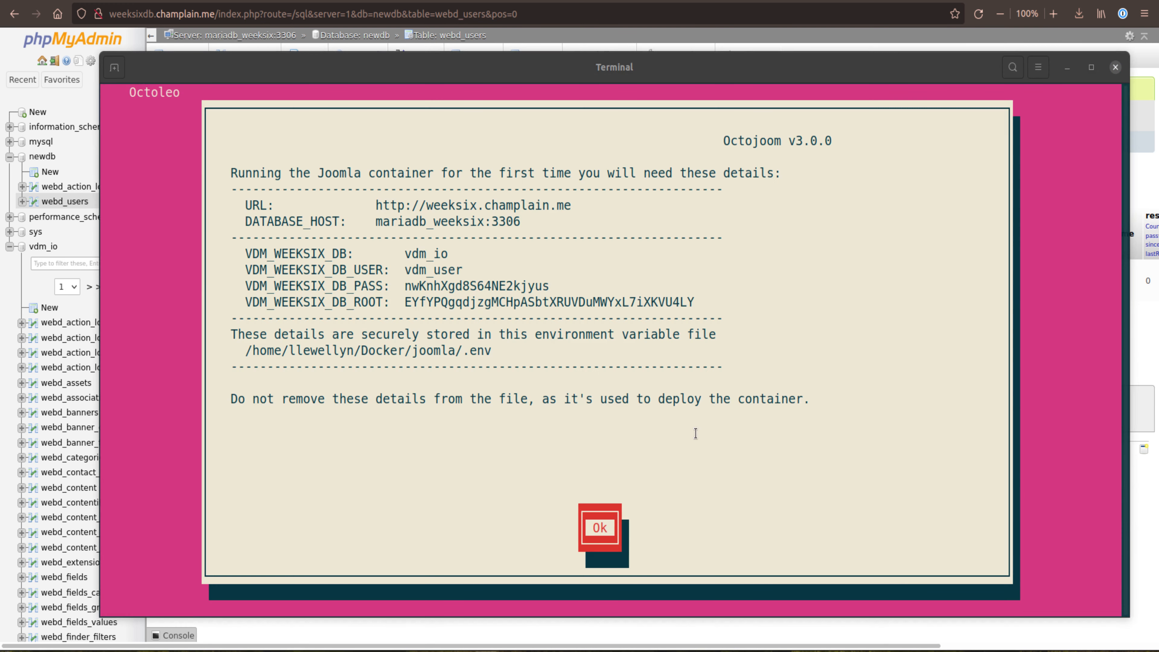
{"action": "left_click_drag", "start_coordinate": [695, 303], "coordinate": [405, 300]}
{"action": "right_click", "coordinate": [415, 302]}
{"action": "left_click", "coordinate": [431, 314]}
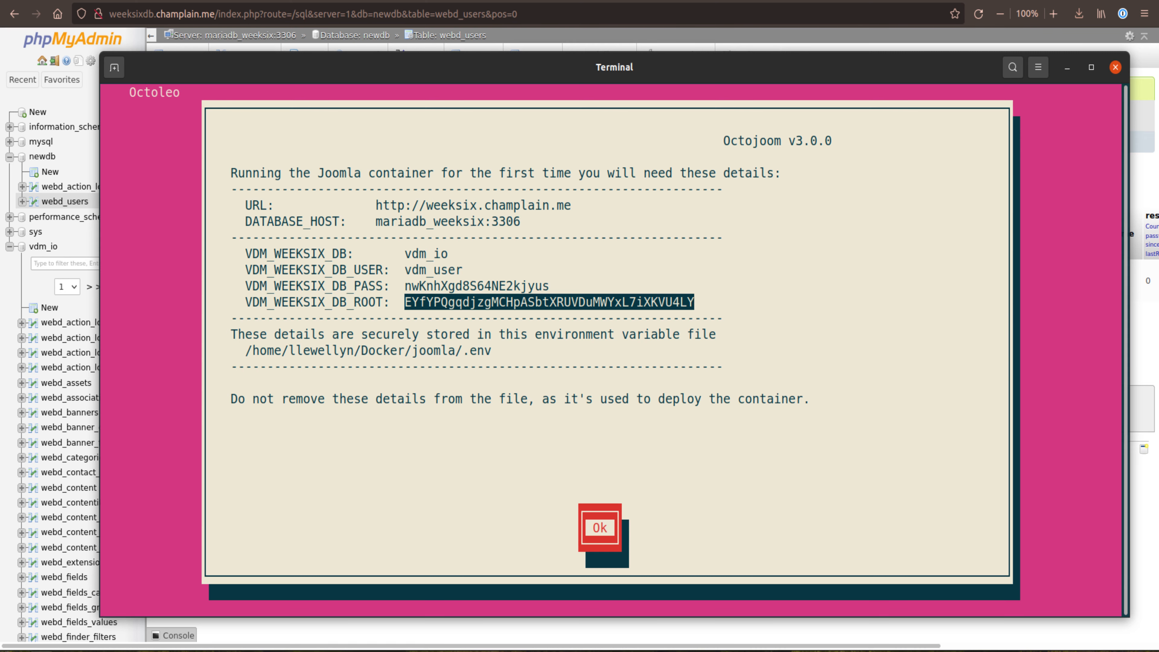
Step: Return to phpMyAdmin, collapse the newdb and vdm_io trees, and expand vdm_io again to view its tables
{"action": "left_click", "coordinate": [13, 61]}
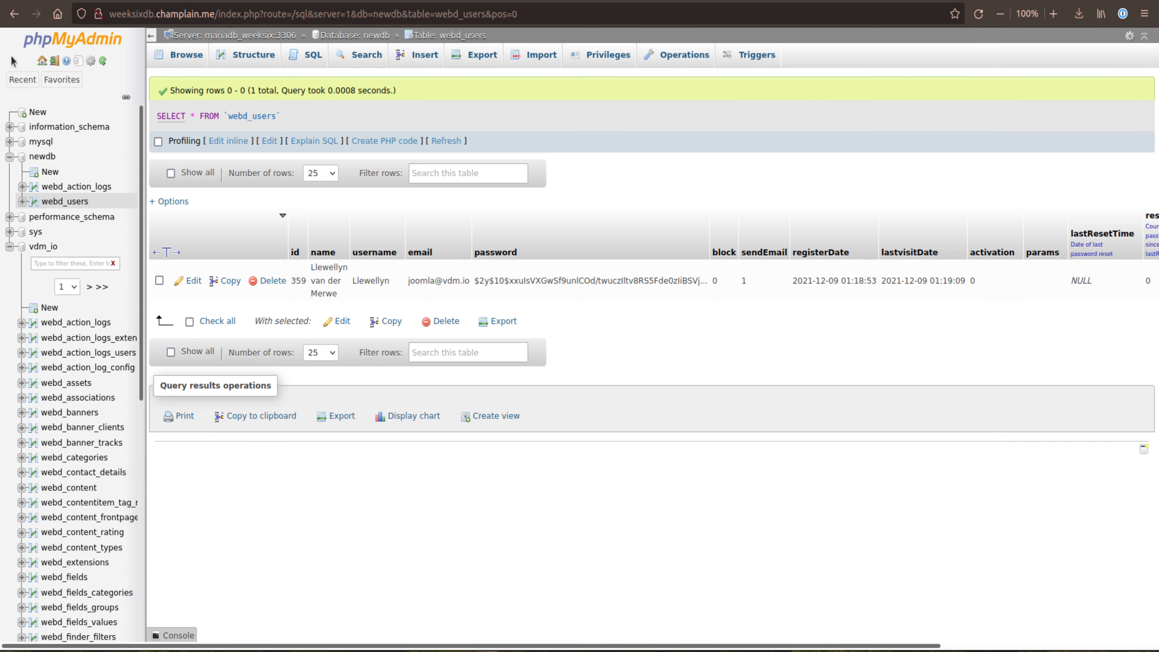
{"action": "left_click", "coordinate": [9, 156]}
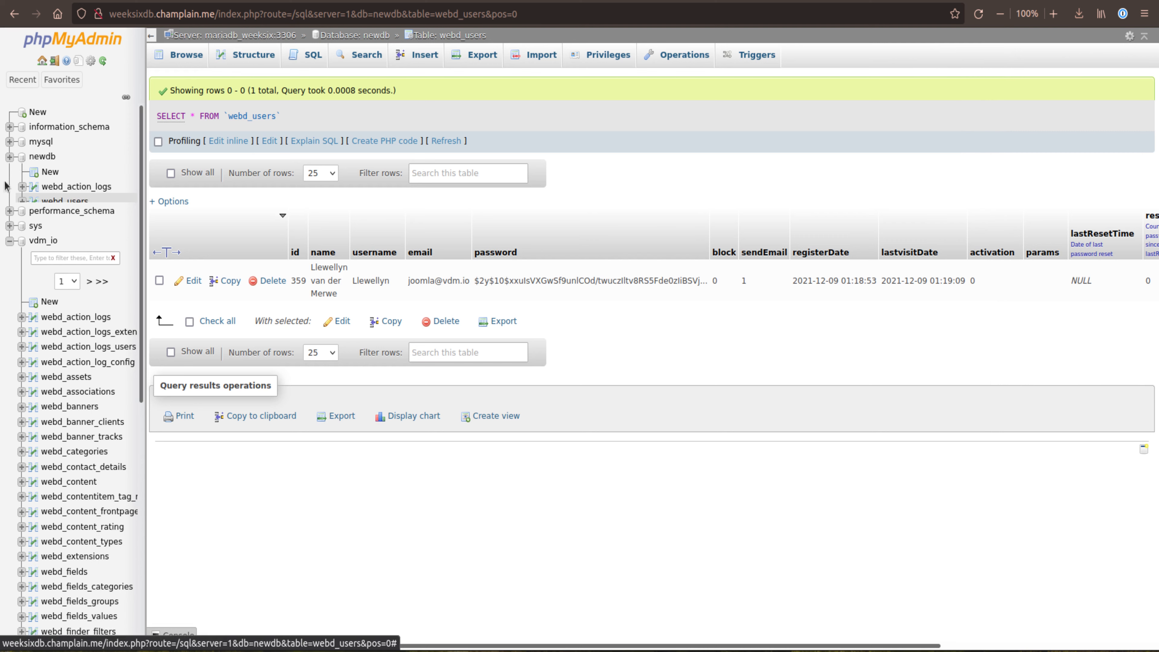
{"action": "left_click", "coordinate": [9, 202]}
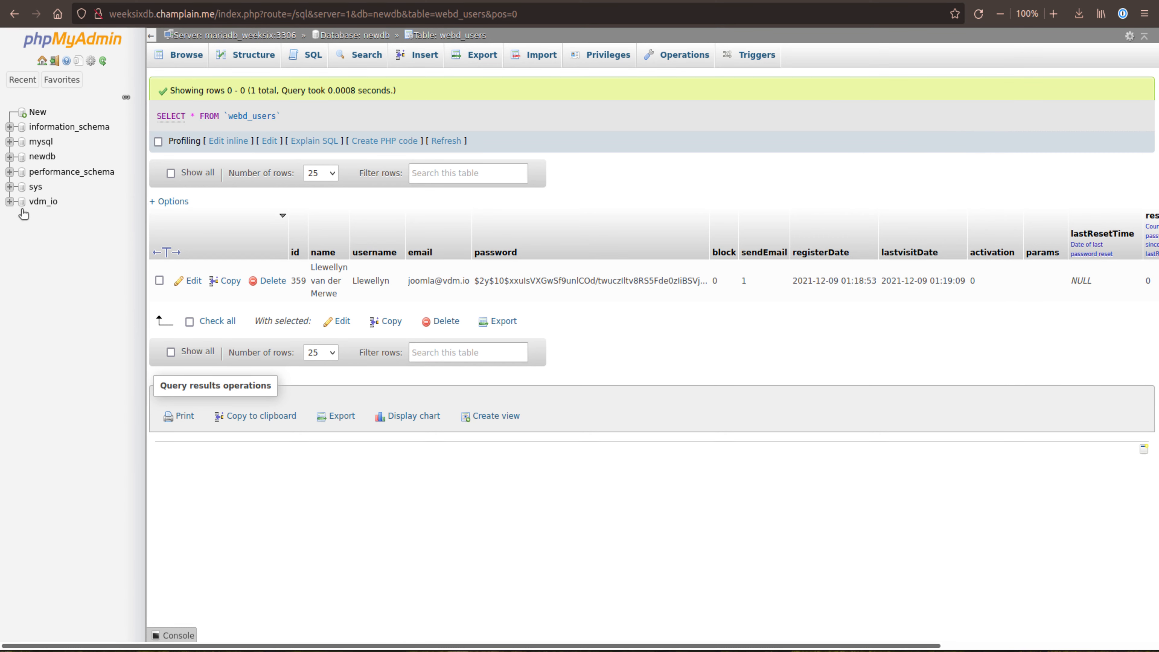
{"action": "left_click", "coordinate": [10, 203]}
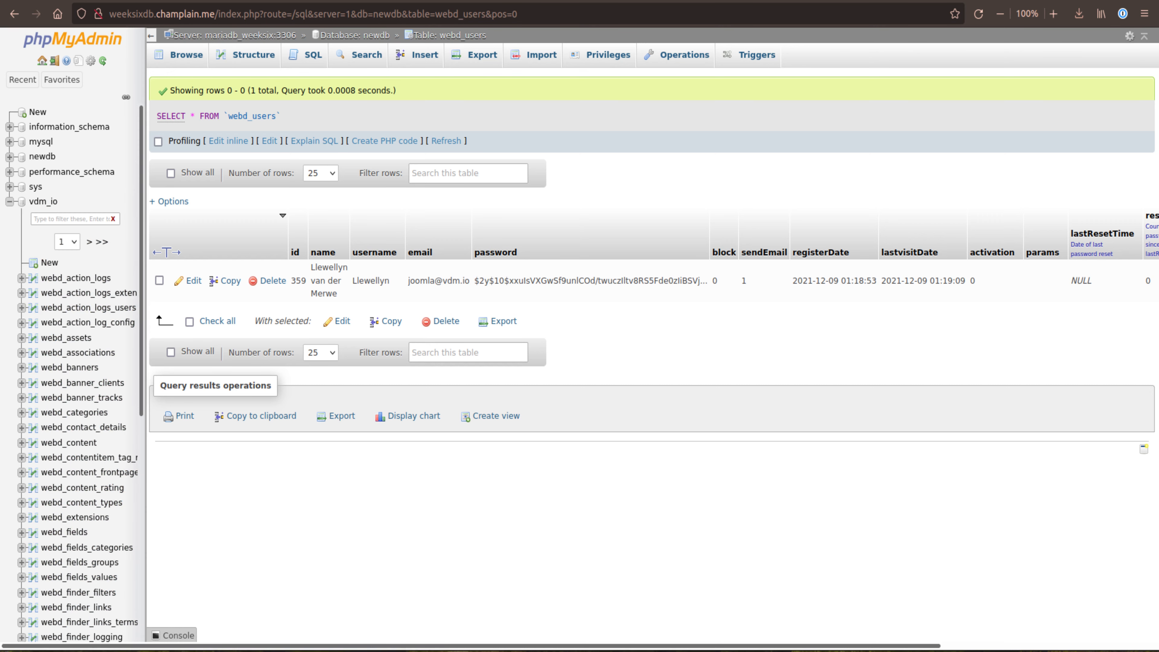
Step: Return to the terminal, dismiss the Octojoom container details and clear the screen
{"action": "left_click", "coordinate": [42, 651]}
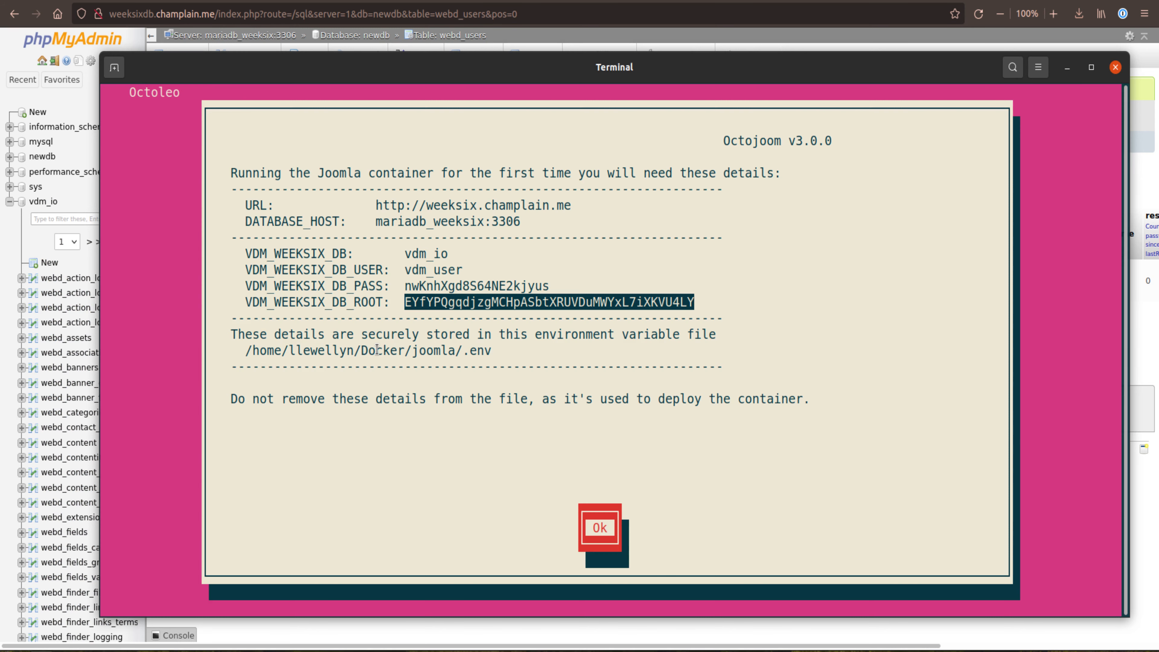
{"action": "key", "text": "Return"}
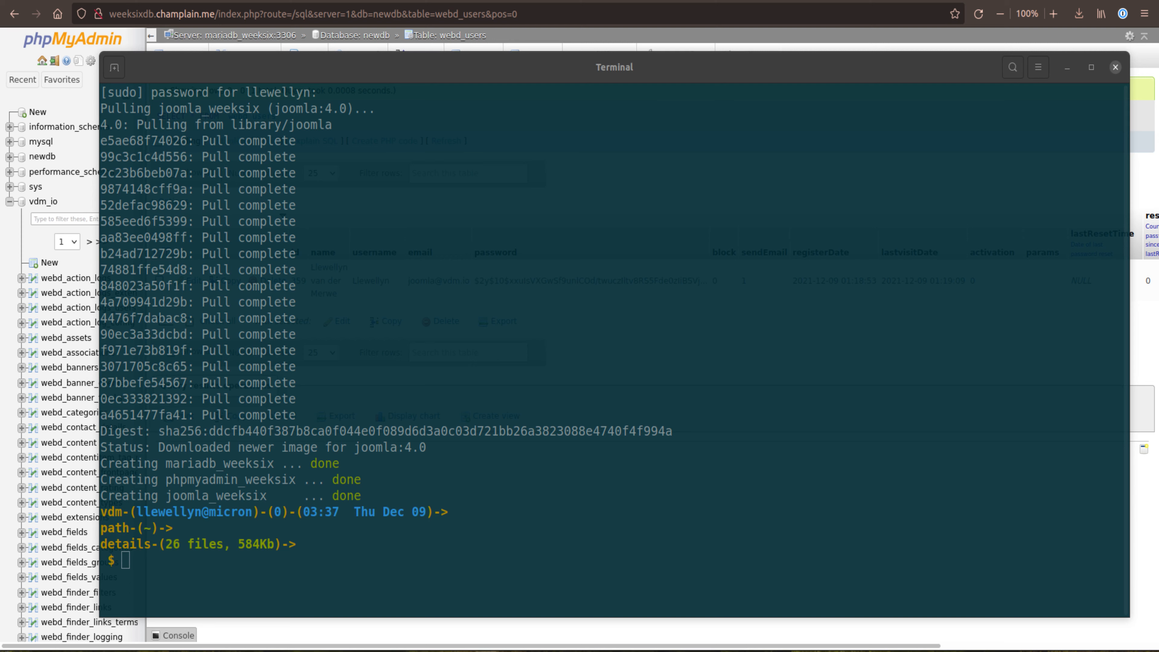
{"action": "key", "text": "ctrl+l"}
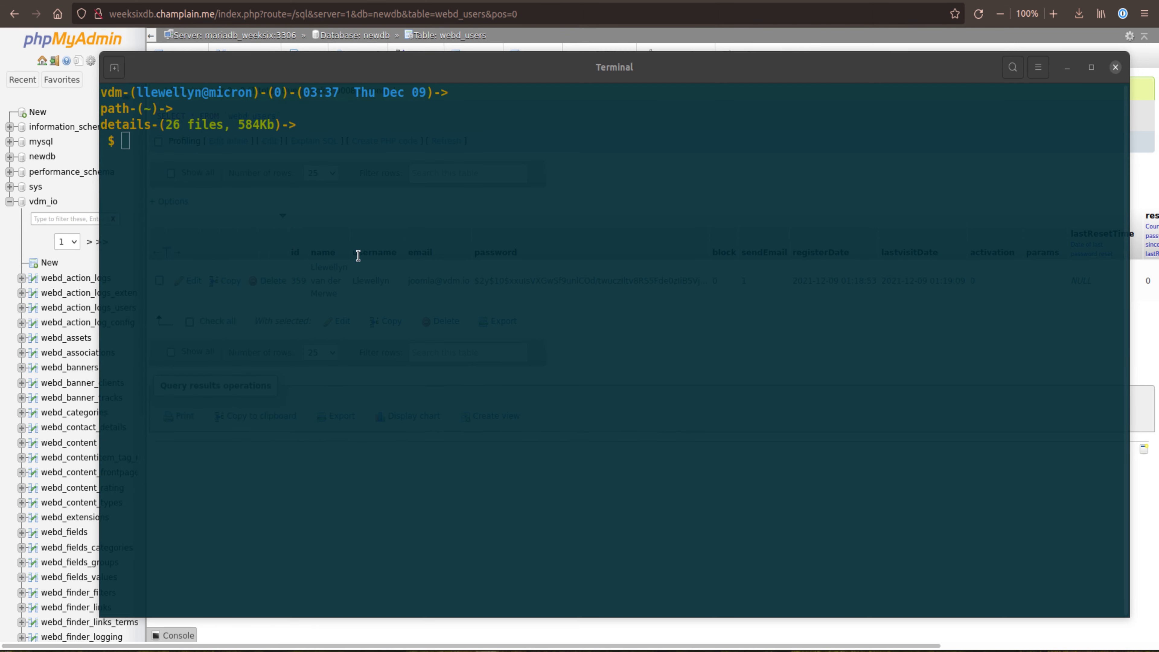
Step: Open an interactive shell in the MariaDB container with docker exec -it mariadb_weeksix /bin/bash
{"action": "type", "text": "docker "}
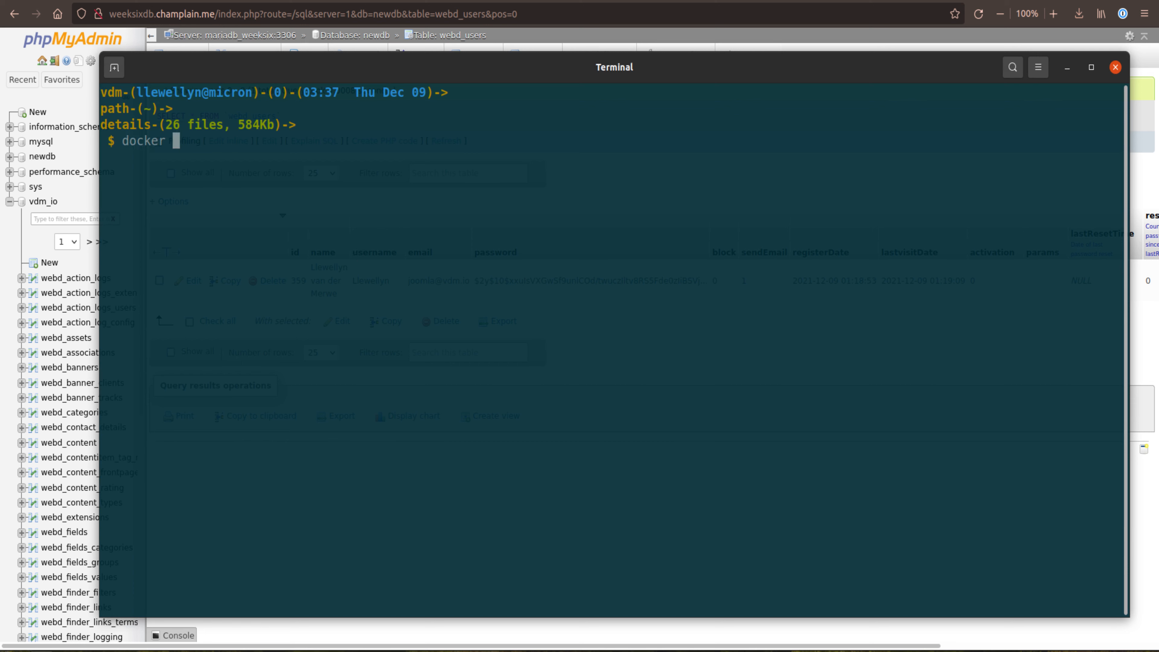
{"action": "type", "text": "exec -it mariadb_weeksix"}
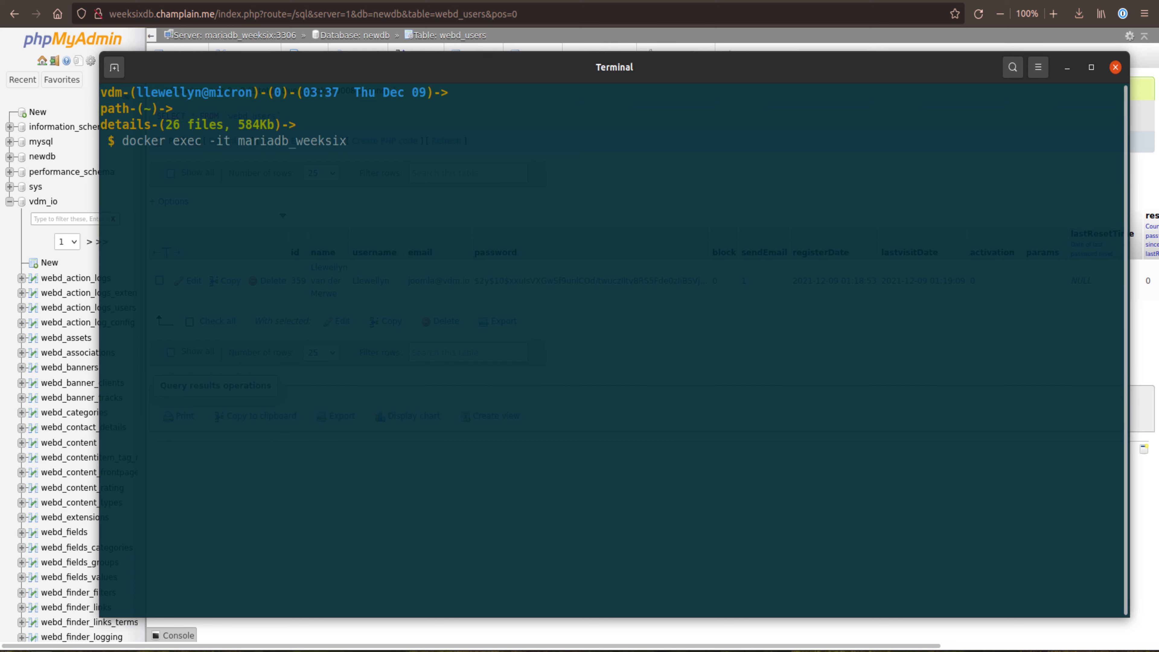
{"action": "type", "text": " /bin/bash"}
{"action": "key", "text": "Return"}
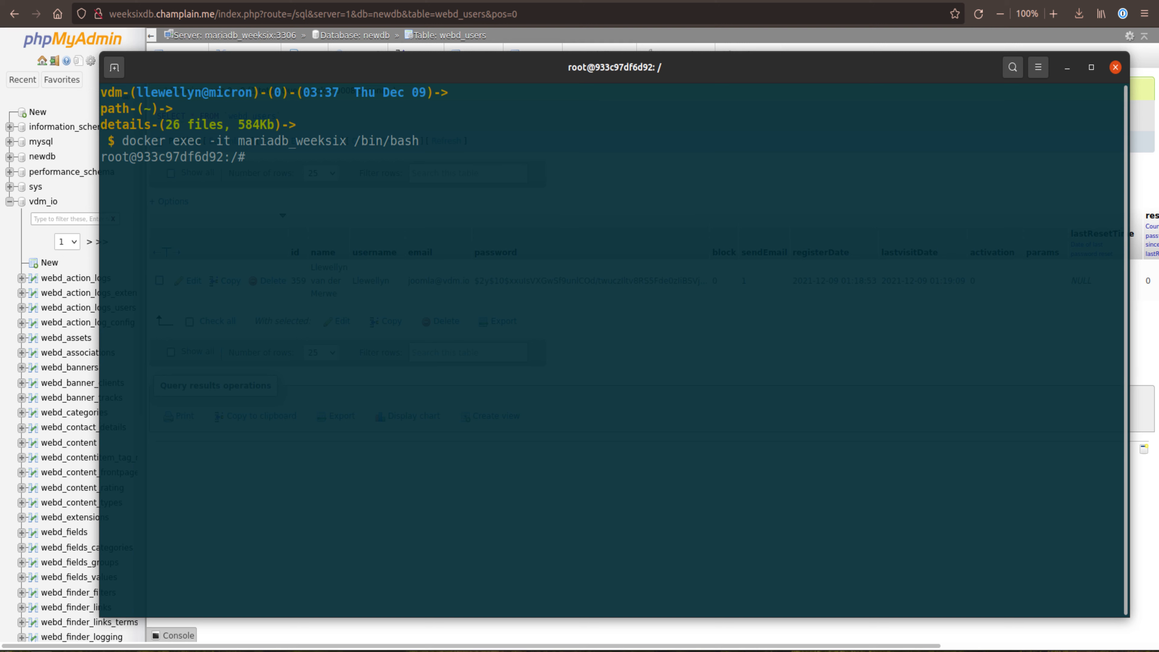
Step: Try to start the mysql client in the container without giving a user or password
{"action": "key", "text": "alt+Tab"}
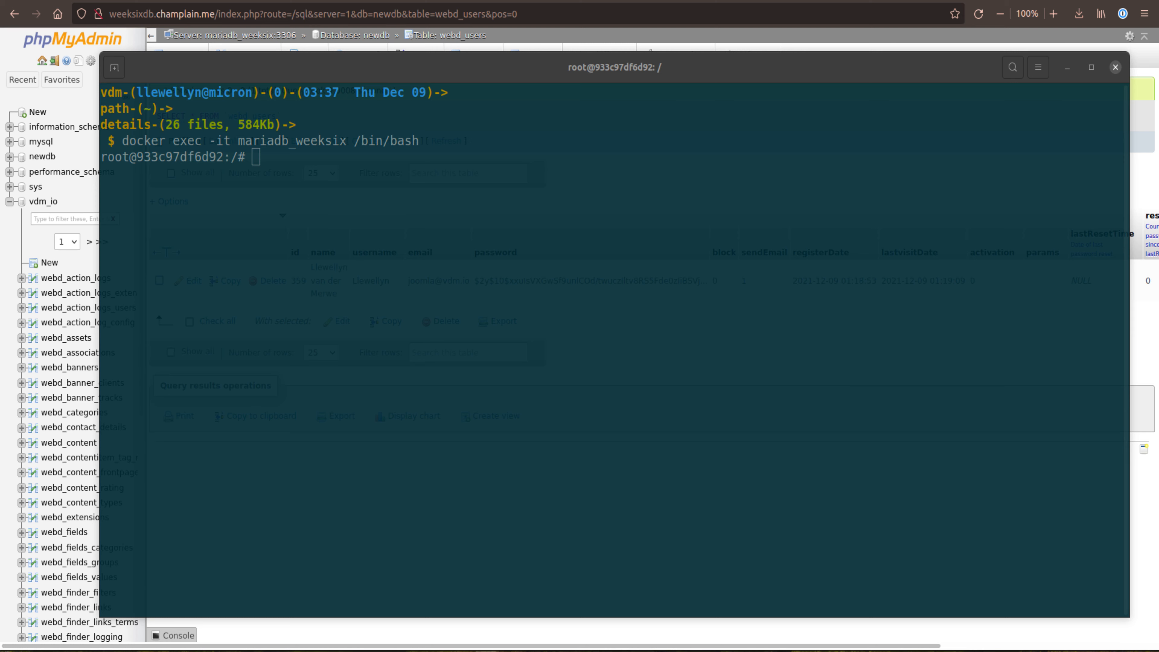
{"action": "left_click", "coordinate": [318, 216]}
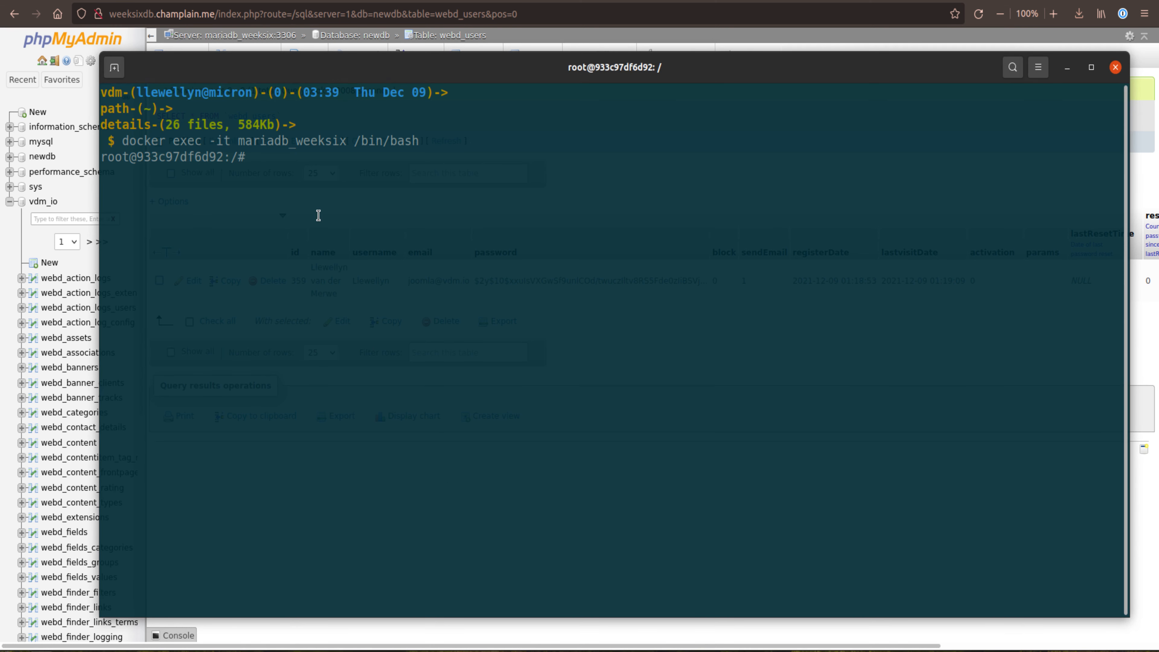
{"action": "type", "text": "mysql"}
{"action": "key", "text": "Return"}
Step: Log in to MariaDB with mysql -u root -p, pasting the copied root password
{"action": "key", "text": "Up"}
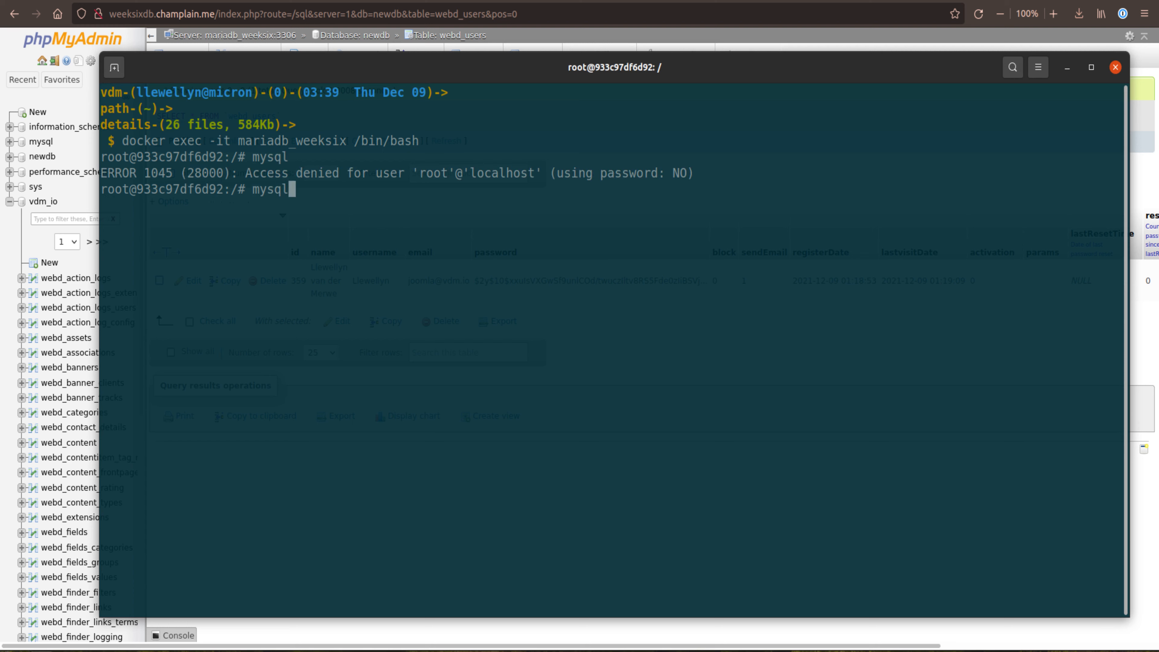
{"action": "type", "text": "-u root -p"}
{"action": "key", "text": "Return"}
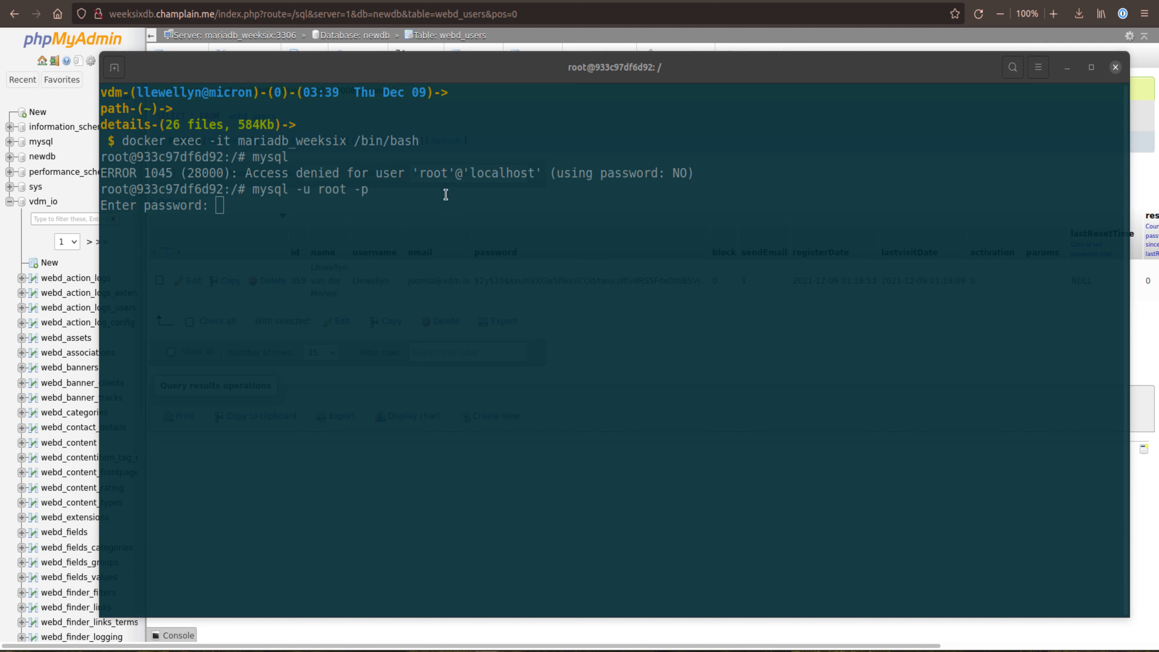
{"action": "left_click", "coordinate": [397, 200]}
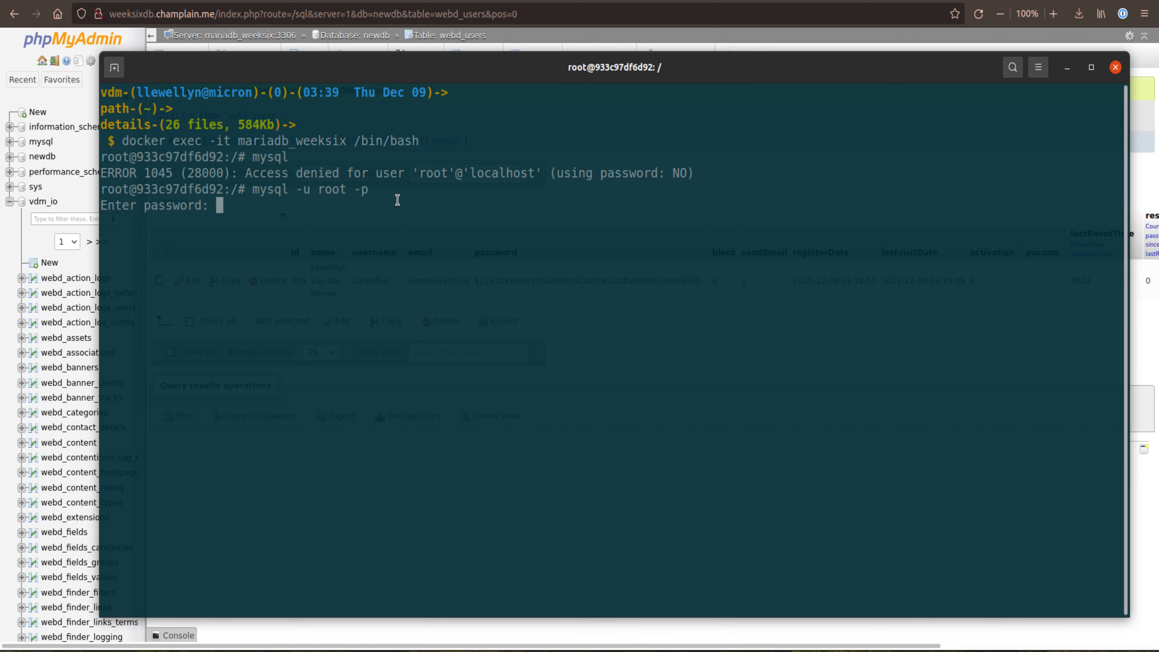
{"action": "right_click", "coordinate": [397, 200]}
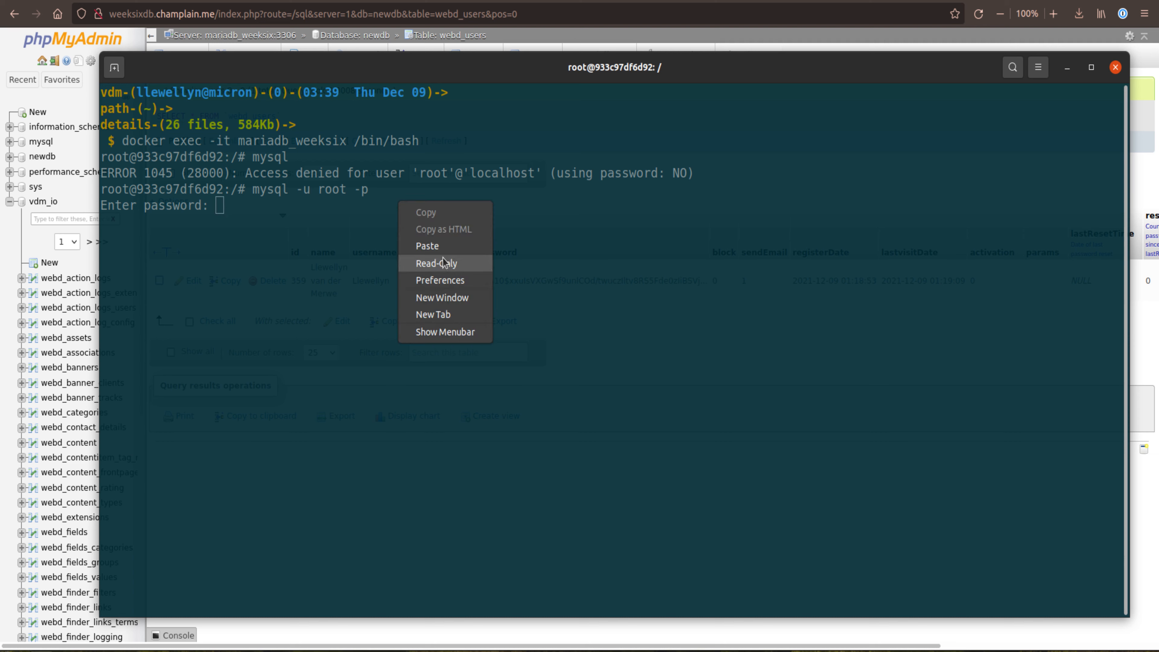
{"action": "left_click", "coordinate": [321, 218]}
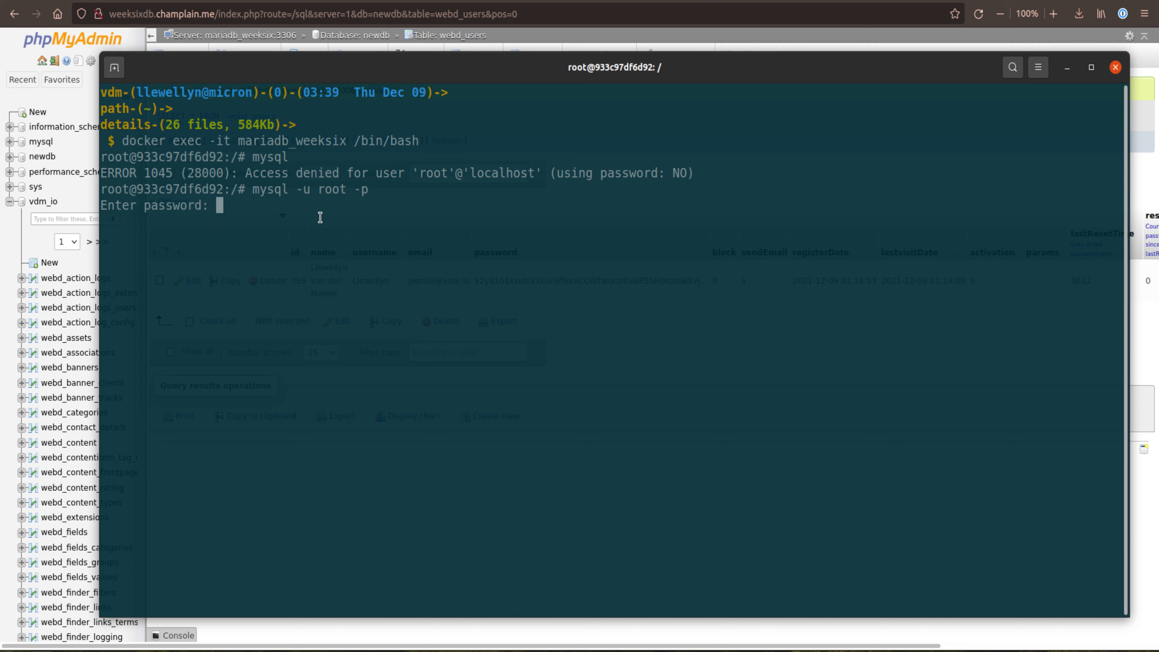
{"action": "key", "text": "Return"}
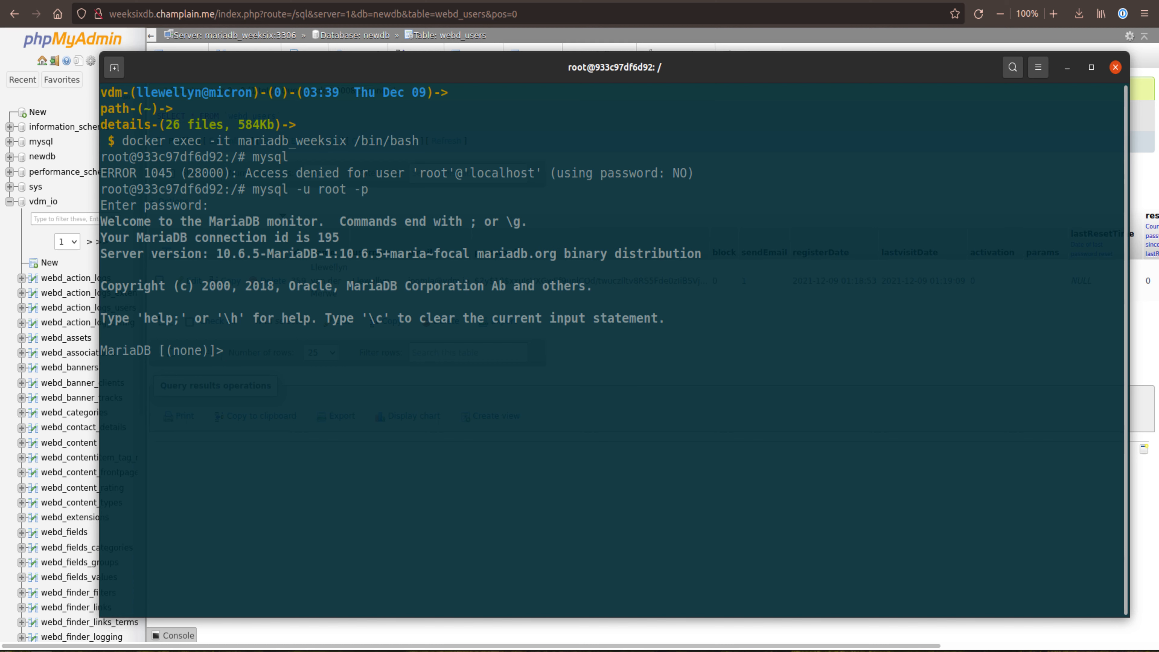
Step: Highlight the current-database indicator in the MariaDB prompt and inspect it
{"action": "key", "text": "alt+Tab"}
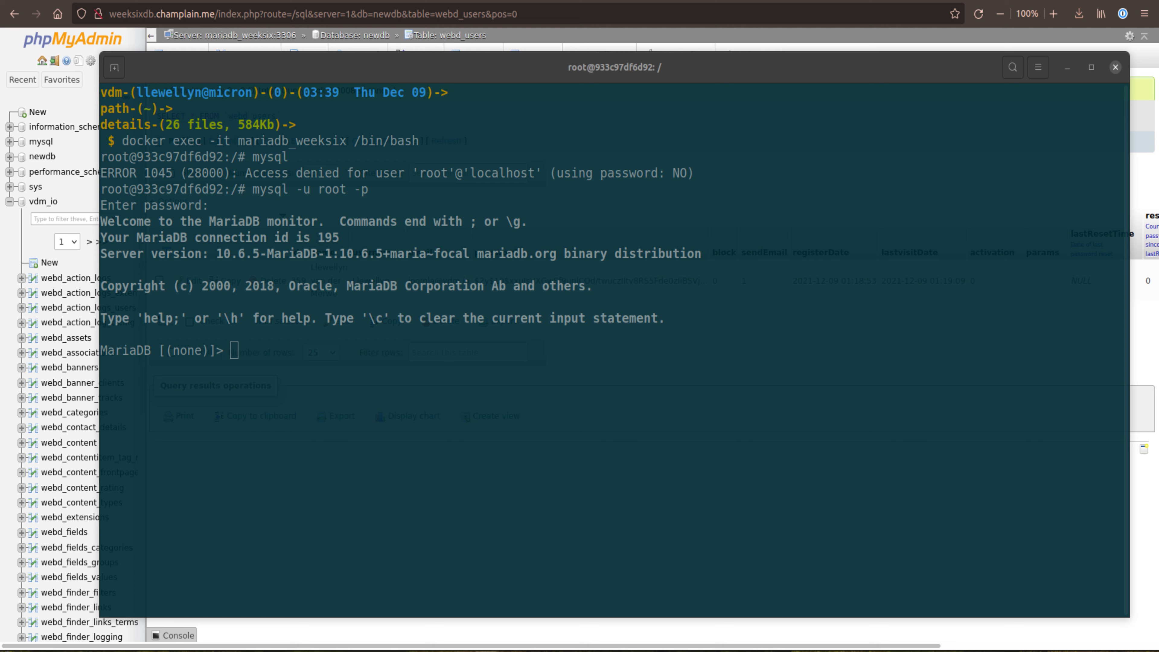
{"action": "left_click_drag", "start_coordinate": [208, 352], "coordinate": [165, 355]}
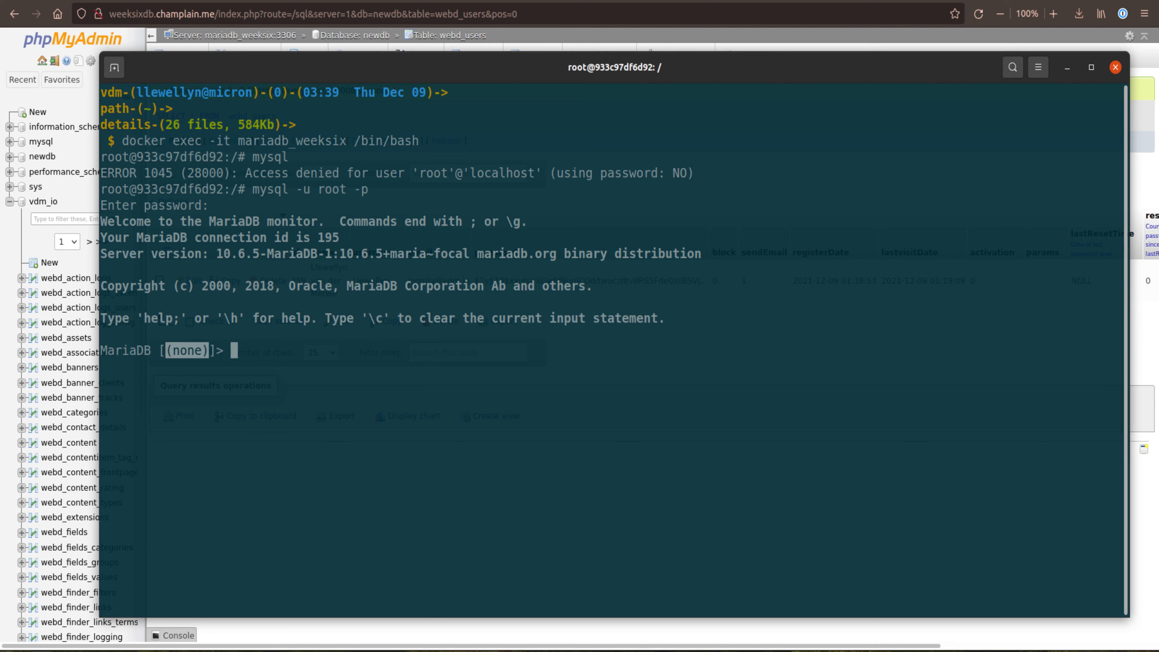
{"action": "key", "text": "alt+Tab"}
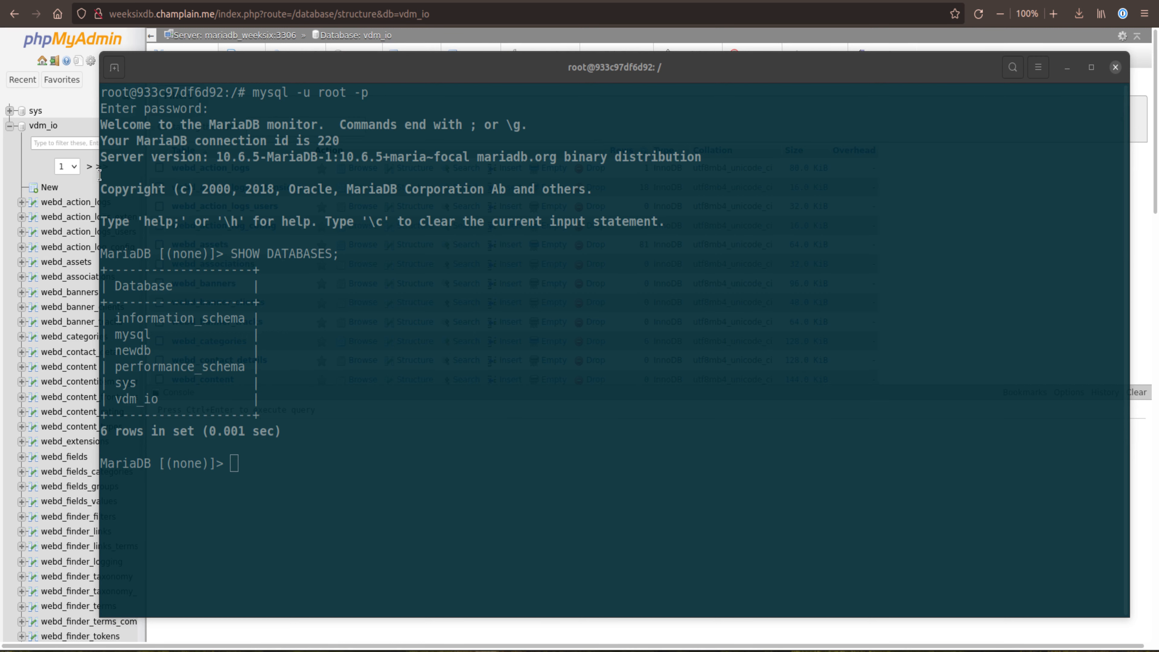
Step: Collapse the vdm_io and newdb trees in phpMyAdmin to compare its databases with the terminal's list, returning to the terminal
{"action": "left_click", "coordinate": [8, 128]}
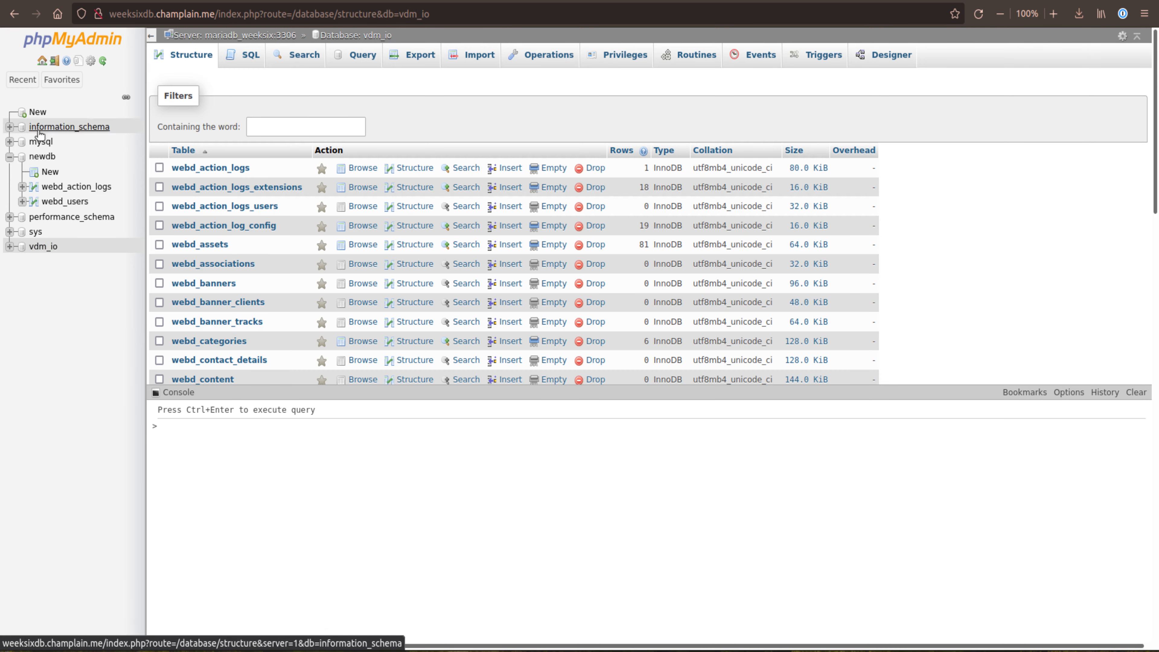
{"action": "left_click", "coordinate": [9, 157]}
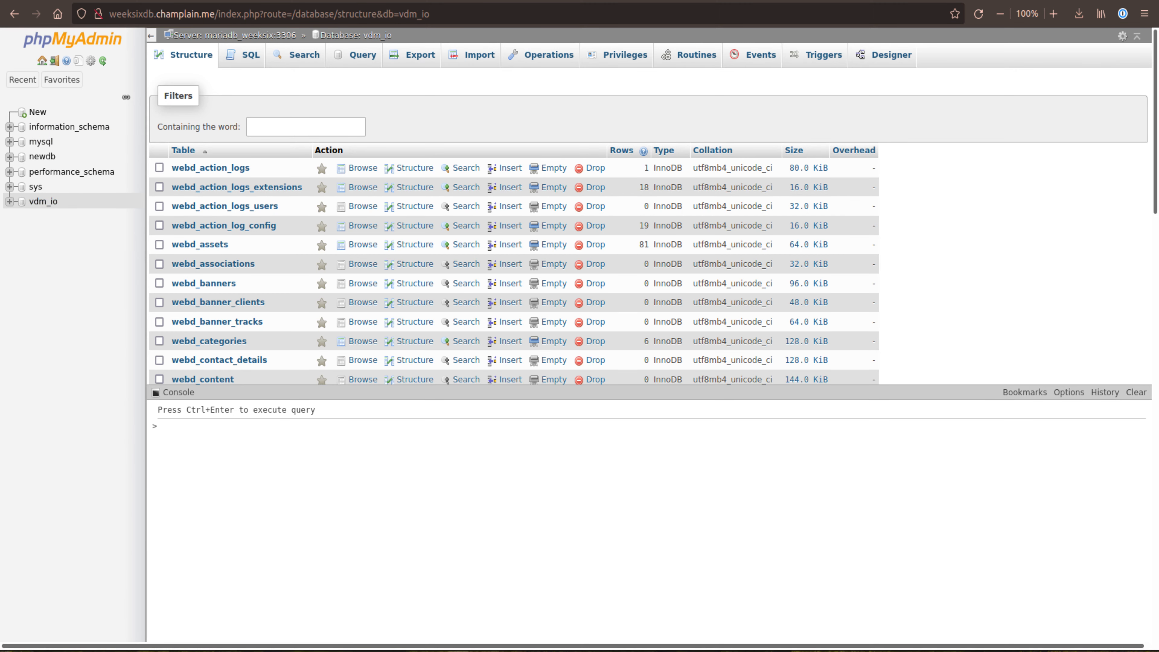
{"action": "left_click", "coordinate": [42, 651]}
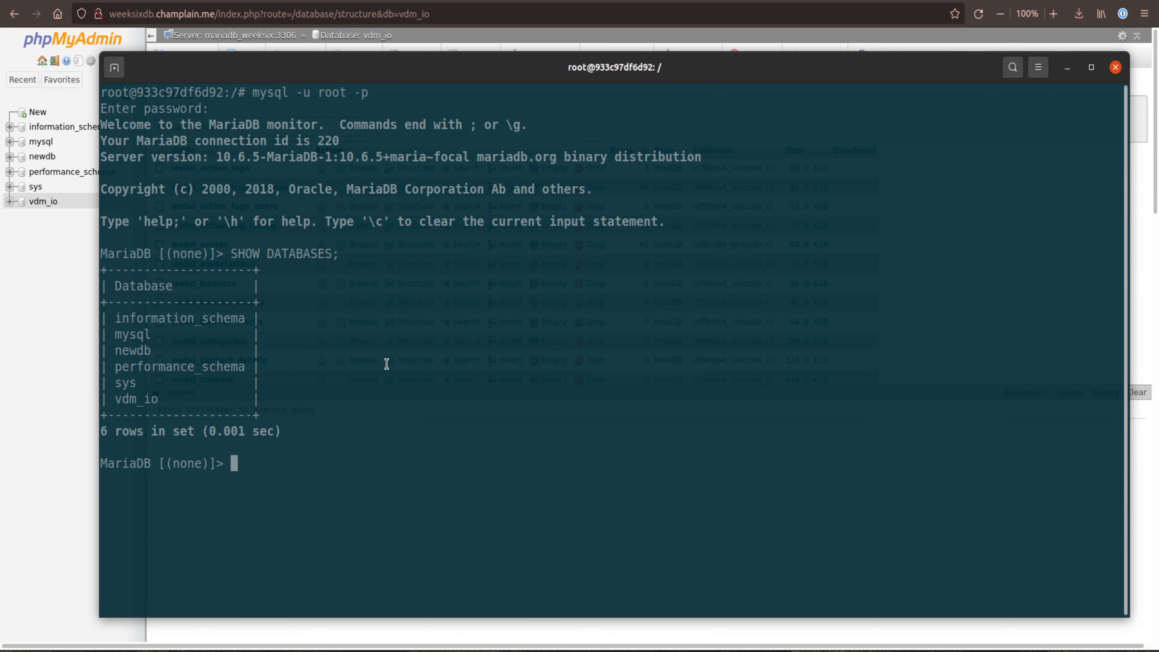
Step: Select newdb as the active database in the MariaDB session with USE newdb;
{"action": "double_click", "coordinate": [133, 351]}
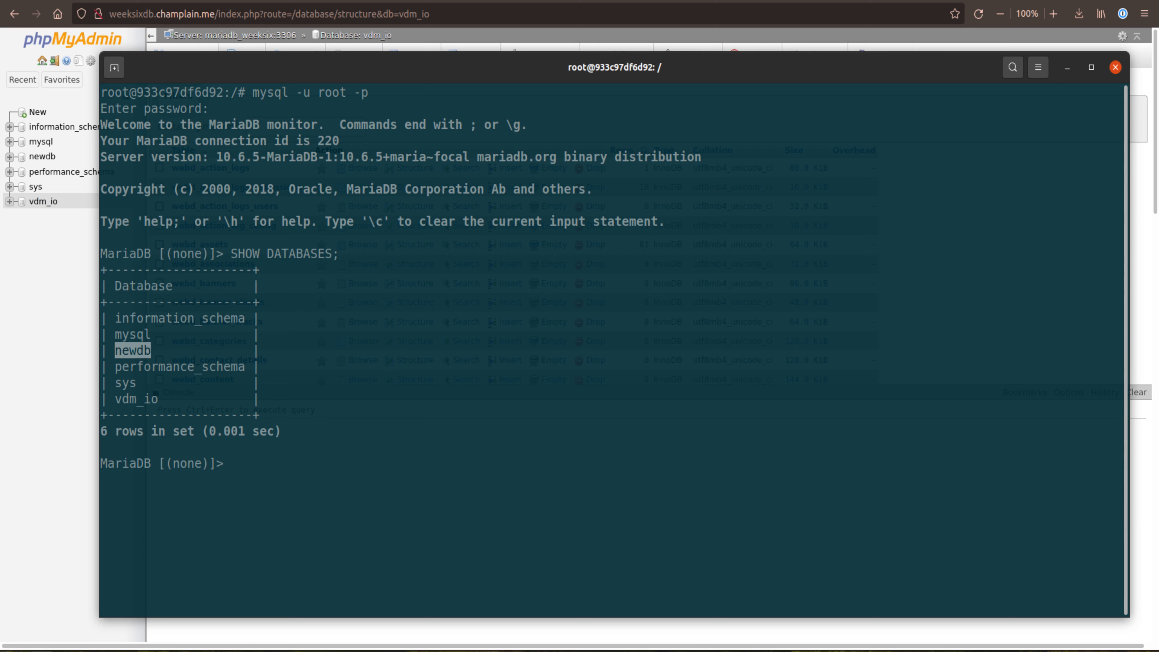
{"action": "type", "text": "USE newdb;"}
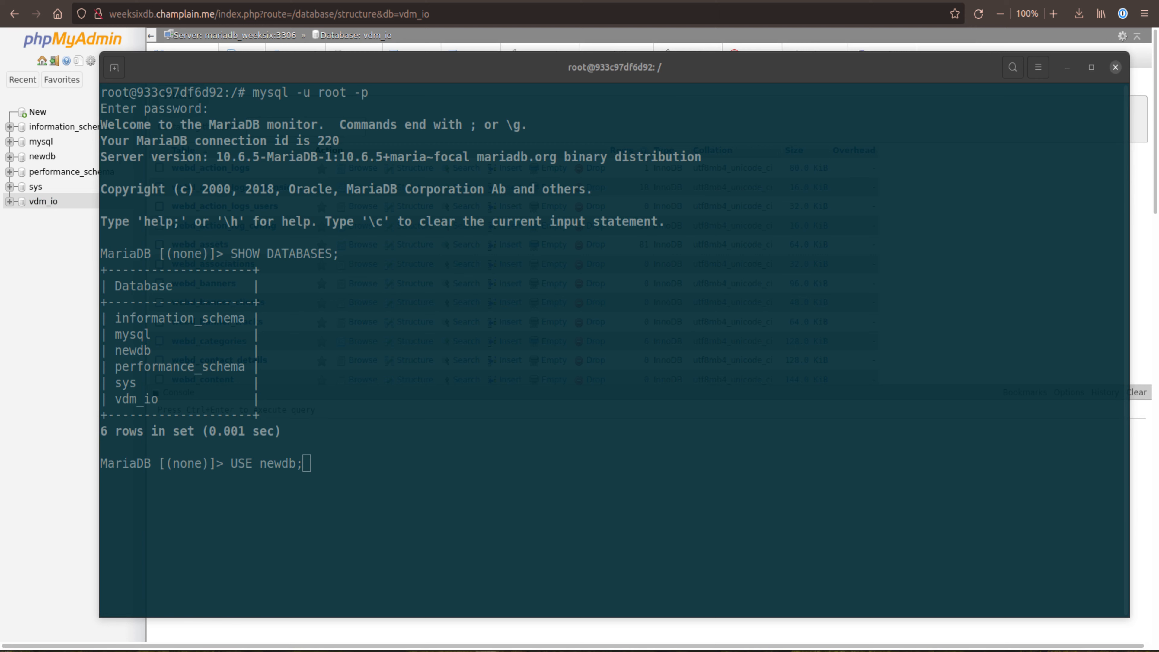
{"action": "left_click", "coordinate": [333, 464]}
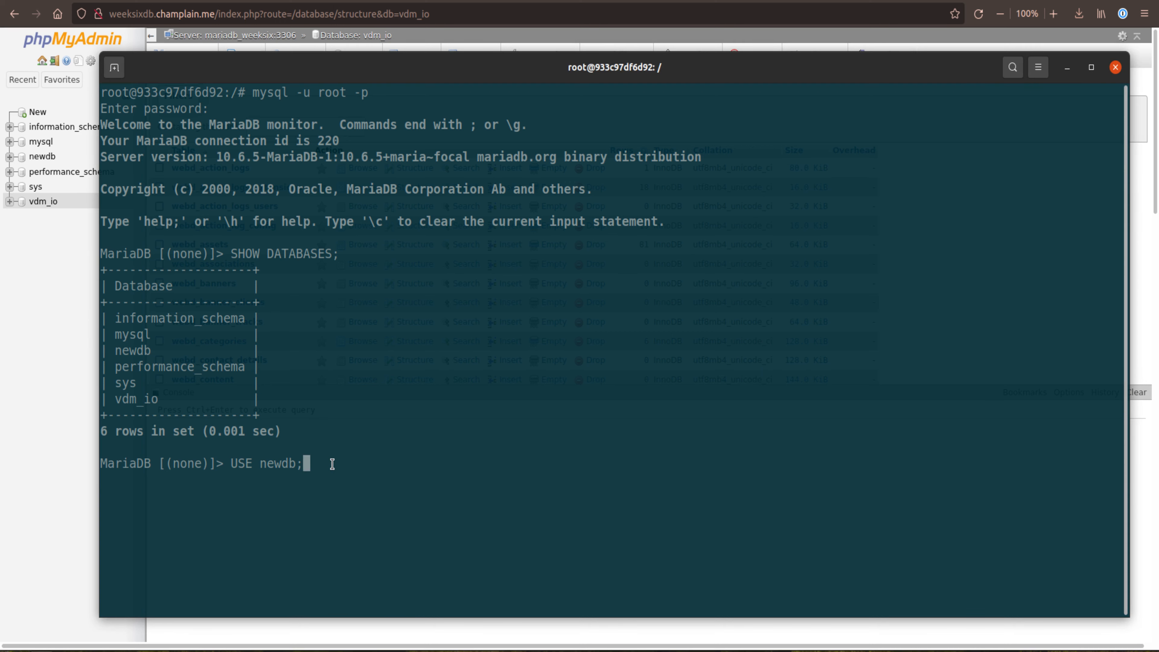
{"action": "key", "text": "Return"}
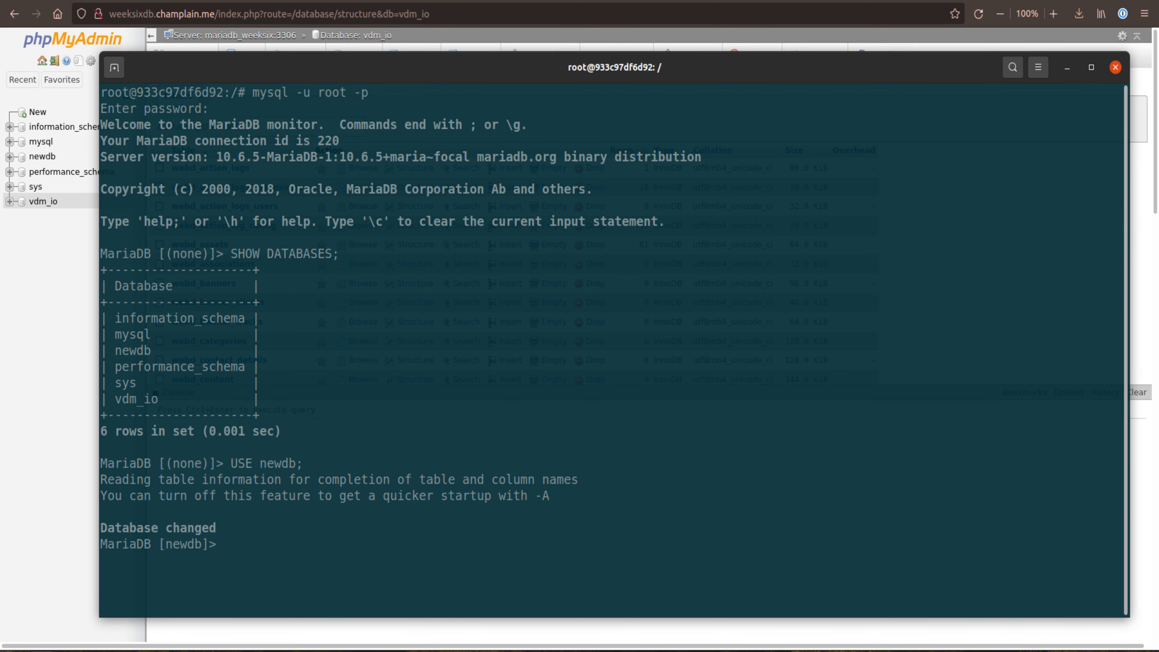
Step: List the tables of newdb in the MariaDB session with SHOW tables;
{"action": "type", "text": "SHOW tables;"}
{"action": "key", "text": "Return"}
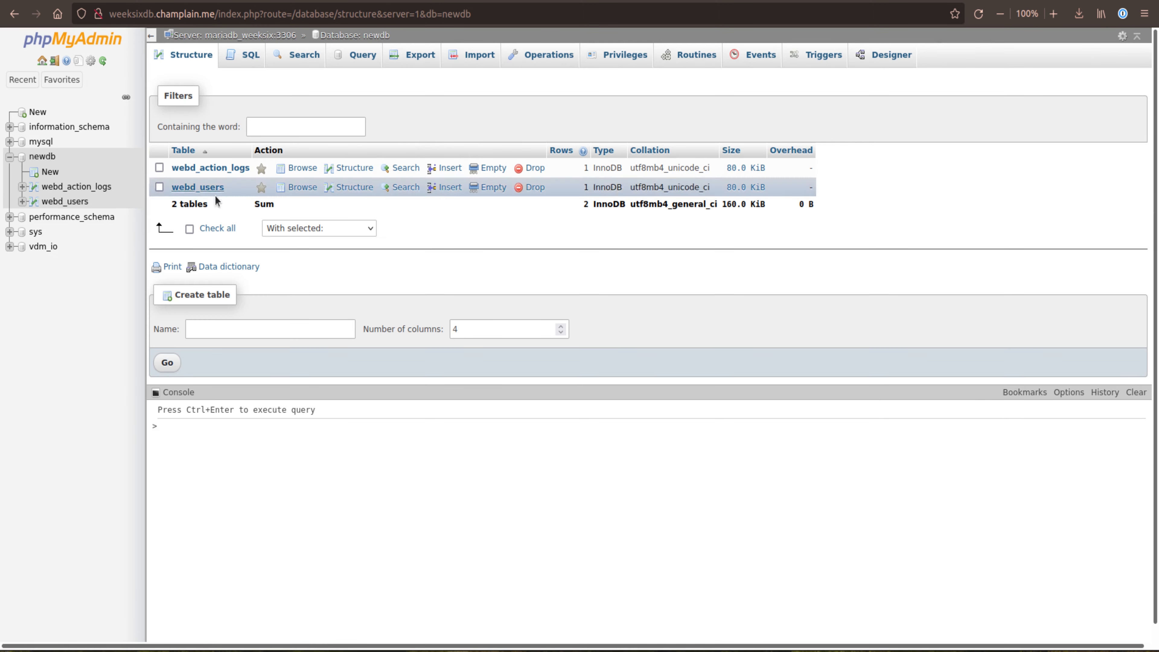
Step: Browse the webd_action_logs and webd_users tables in phpMyAdmin and inspect their SELECT queries in the console
{"action": "left_click", "coordinate": [57, 187]}
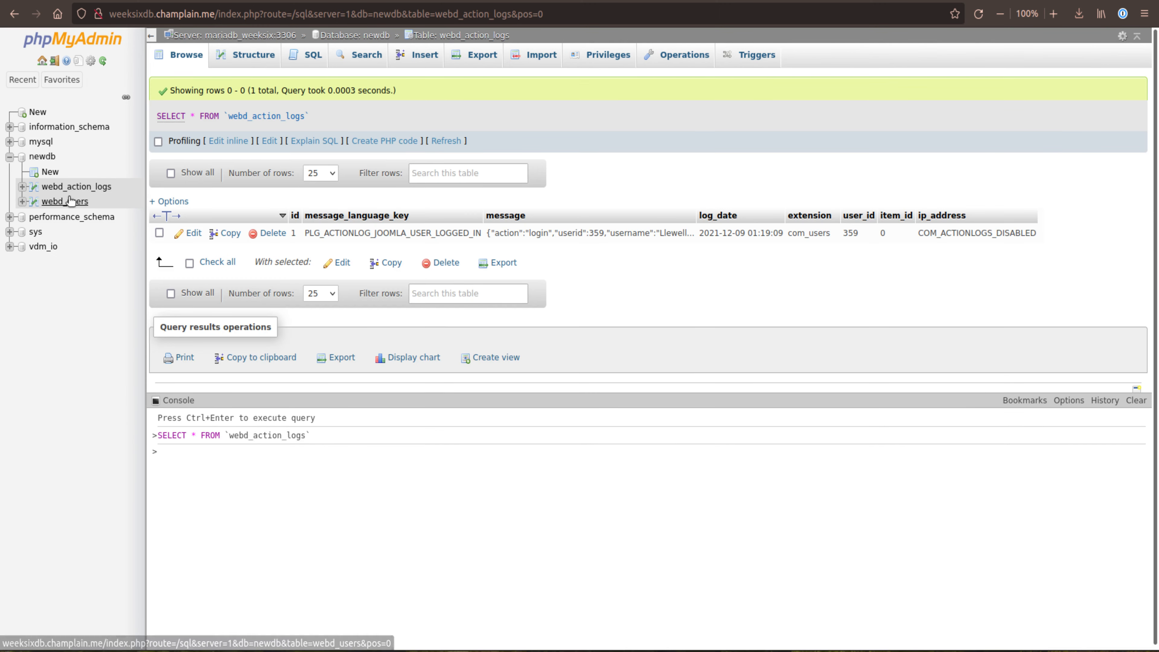
{"action": "left_click", "coordinate": [62, 201]}
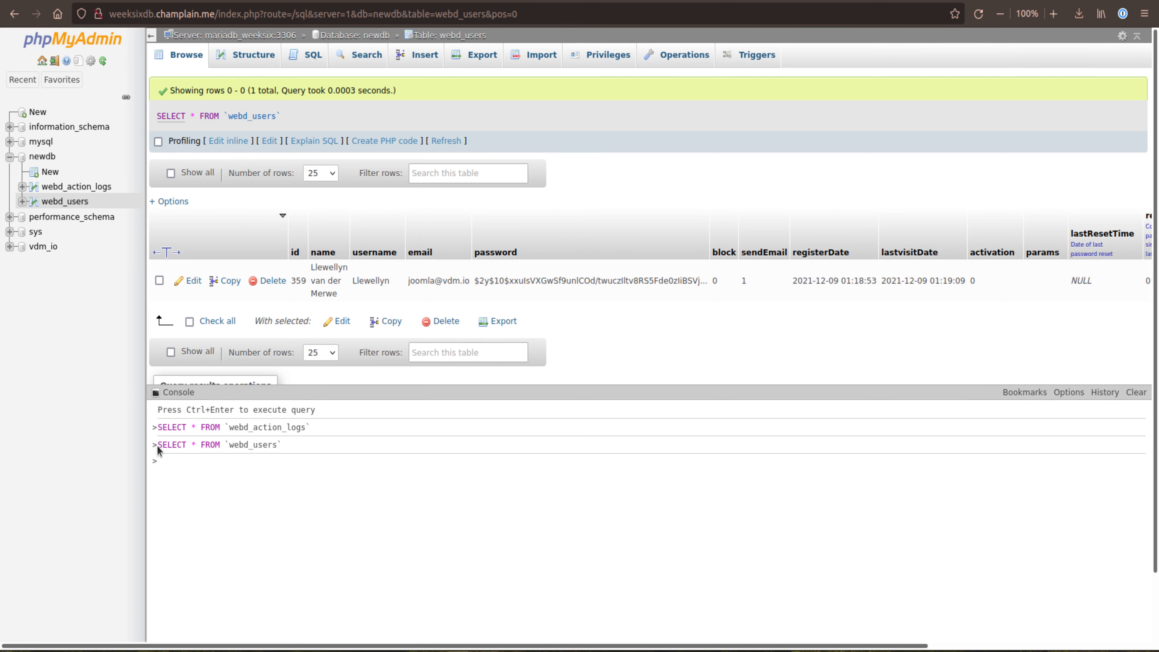
{"action": "left_click", "coordinate": [186, 392]}
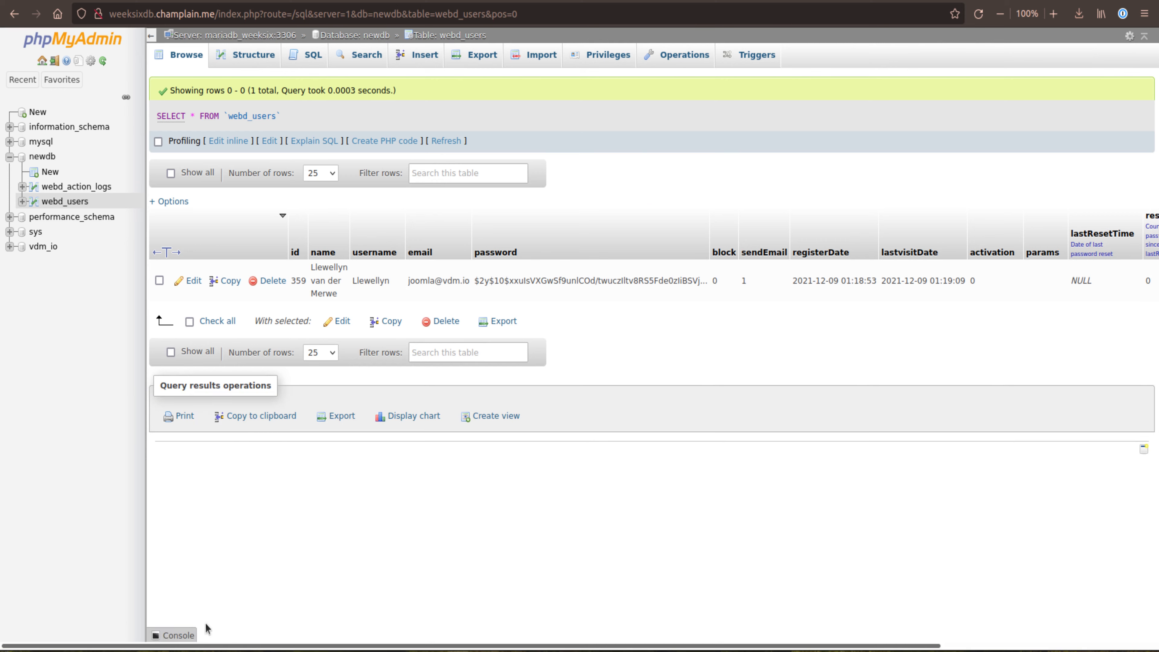
{"action": "left_click", "coordinate": [181, 633]}
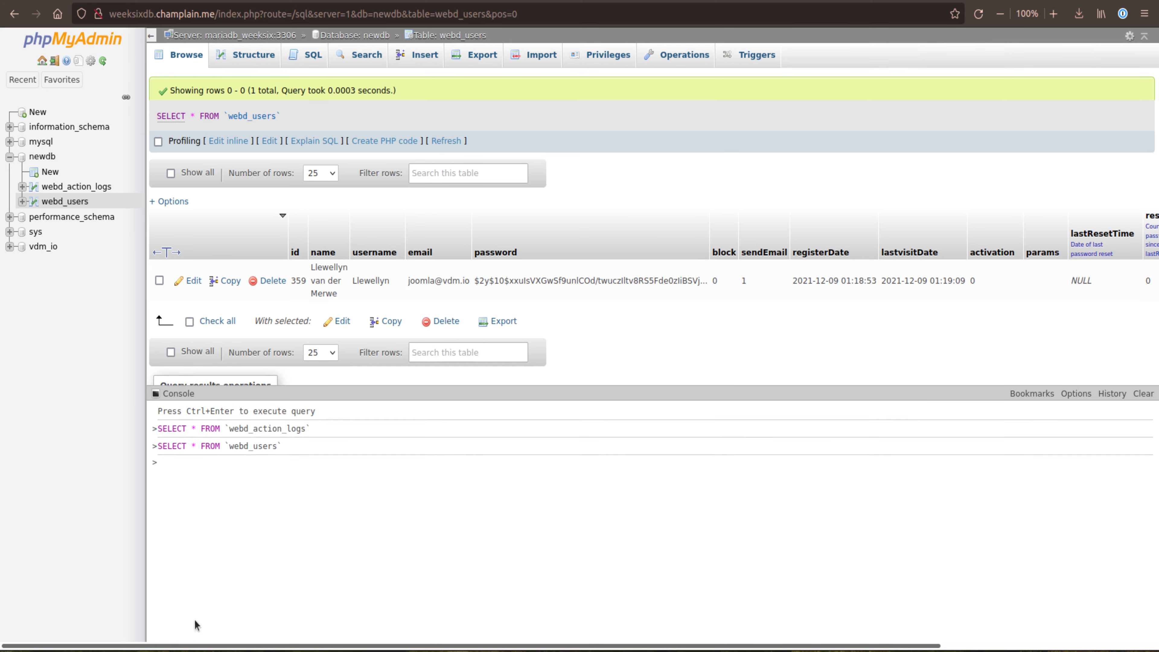
Step: Browse the webd_action_logs table again and copy its SELECT * FROM `webd_action_logs` query from the phpMyAdmin console
{"action": "left_click", "coordinate": [73, 187]}
{"action": "mouse_move", "coordinate": [168, 470]}
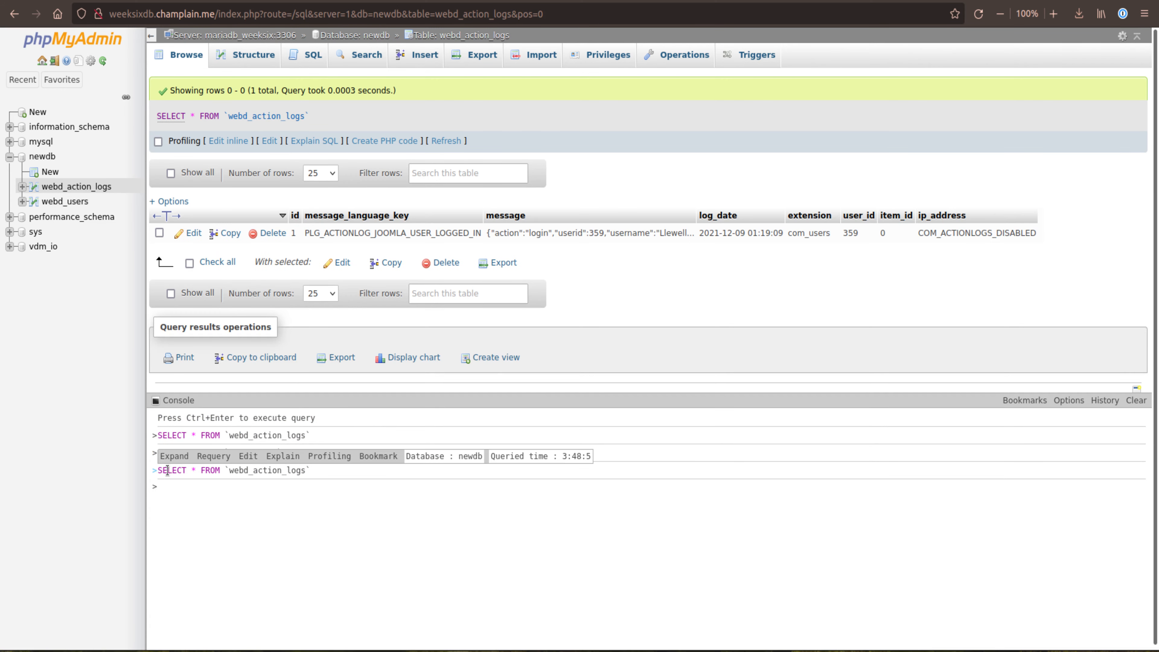
{"action": "left_click_drag", "start_coordinate": [158, 470], "coordinate": [311, 471]}
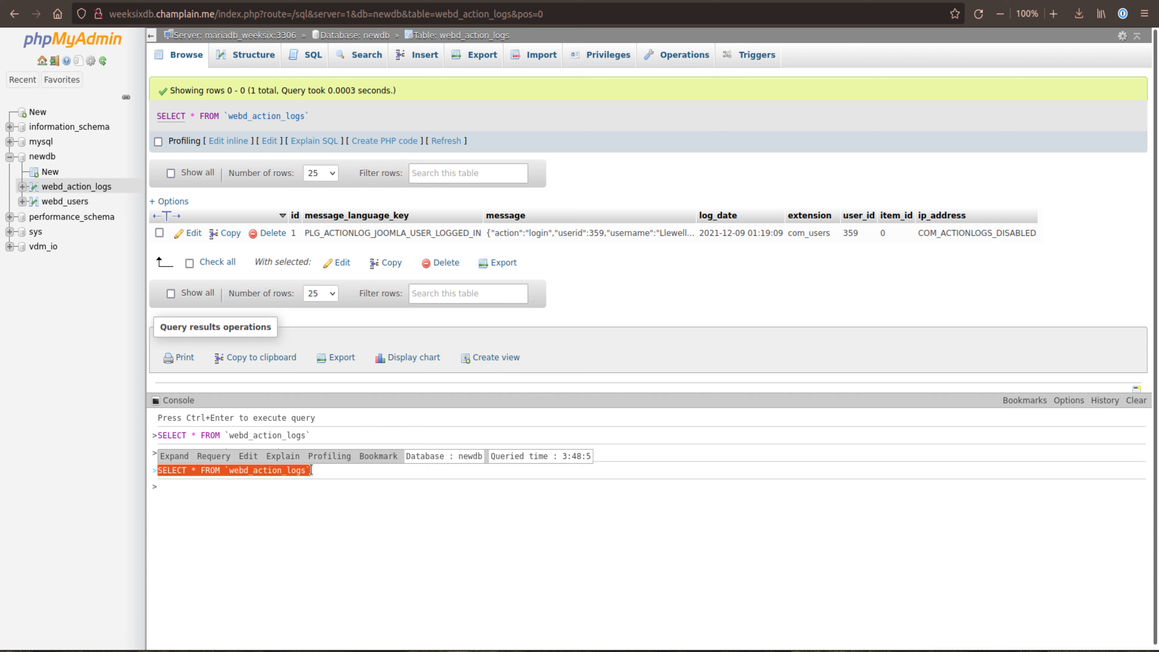
{"action": "right_click", "coordinate": [276, 472]}
{"action": "left_click", "coordinate": [339, 485]}
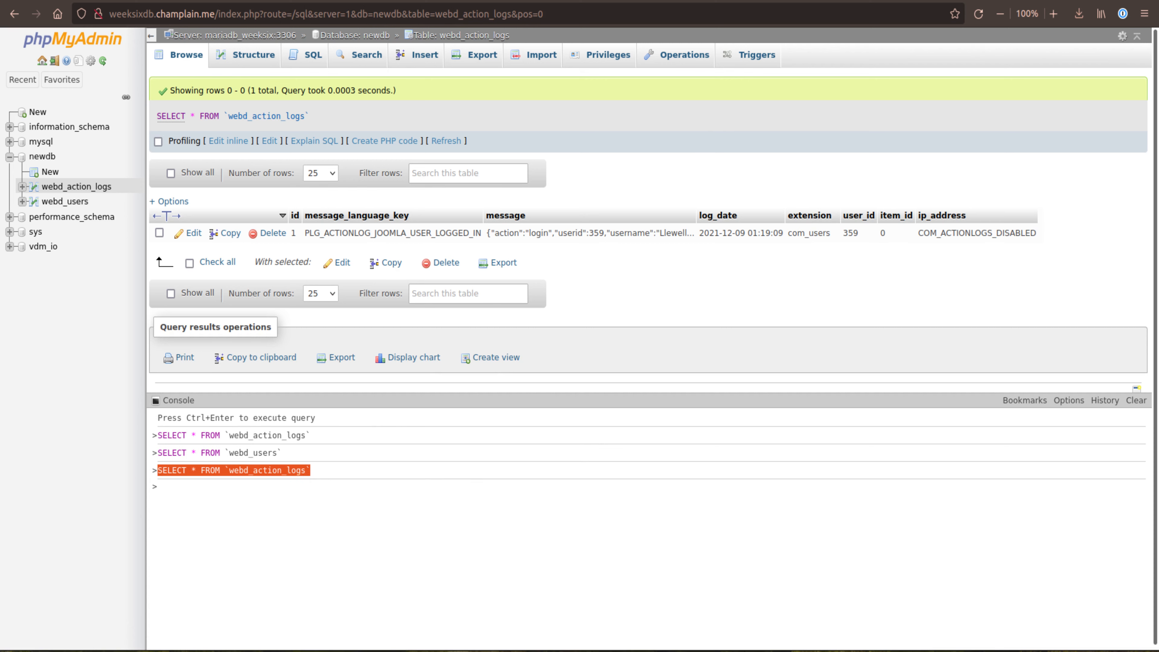
Step: Switch to the terminal and run the copied SELECT * FROM `webd_action_logs` query in MariaDB, ending it with a semicolon
{"action": "key", "text": "alt+Tab"}
{"action": "right_click", "coordinate": [368, 514]}
{"action": "left_click", "coordinate": [401, 418]}
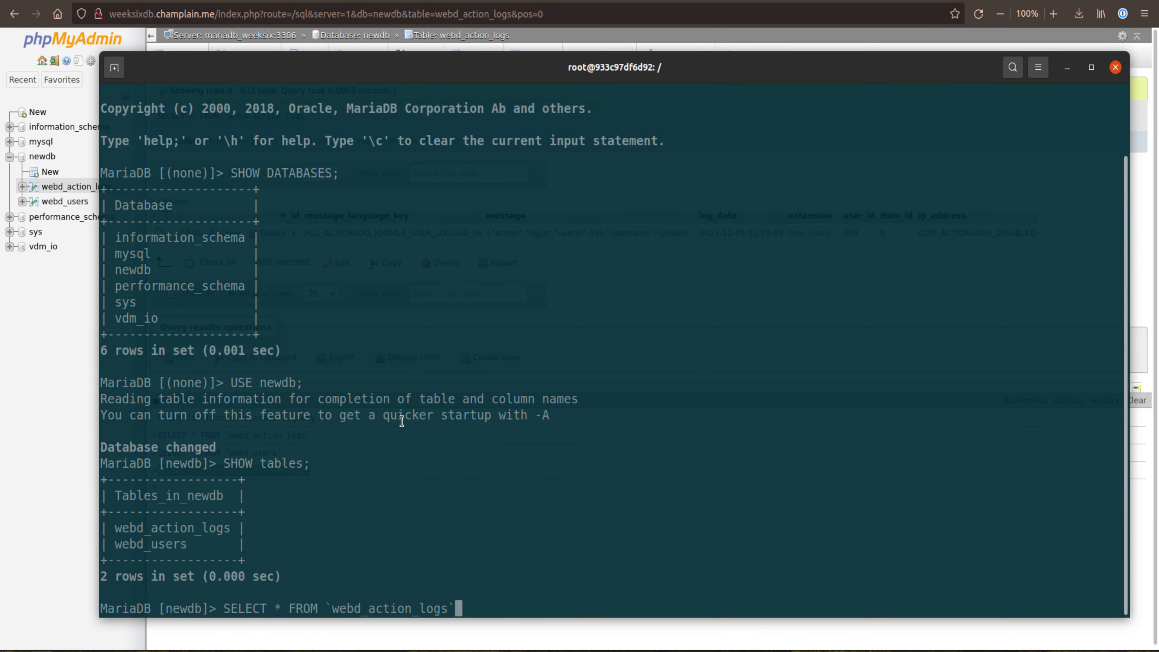
{"action": "key", "text": "Return"}
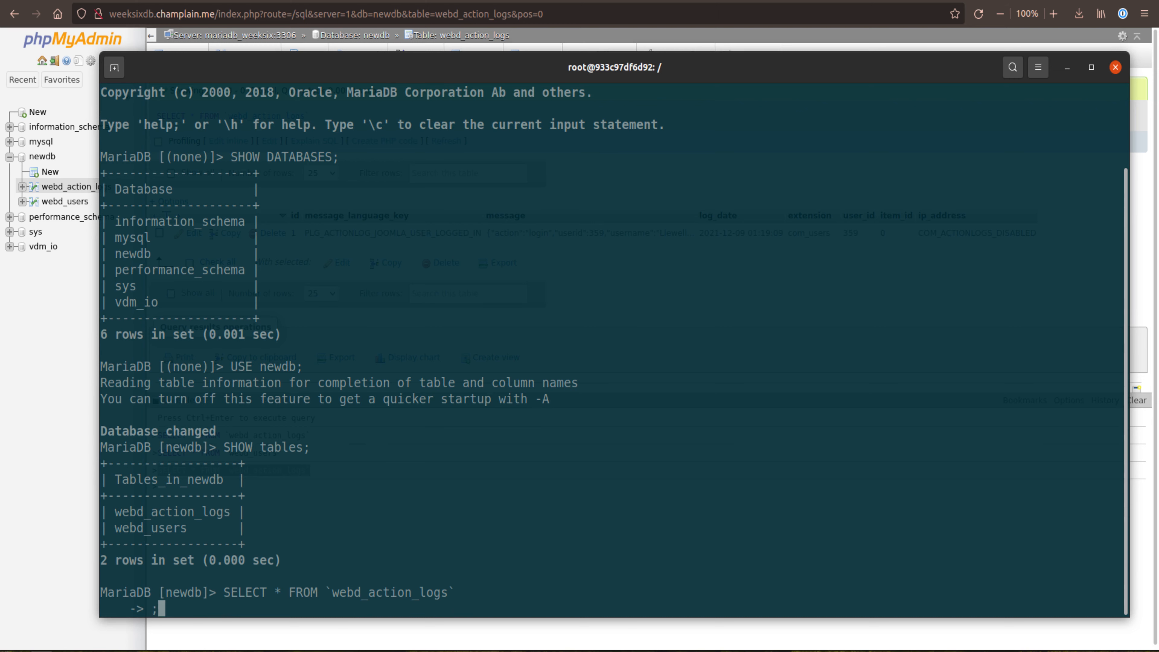
{"action": "type", "text": ";"}
{"action": "key", "text": "Return"}
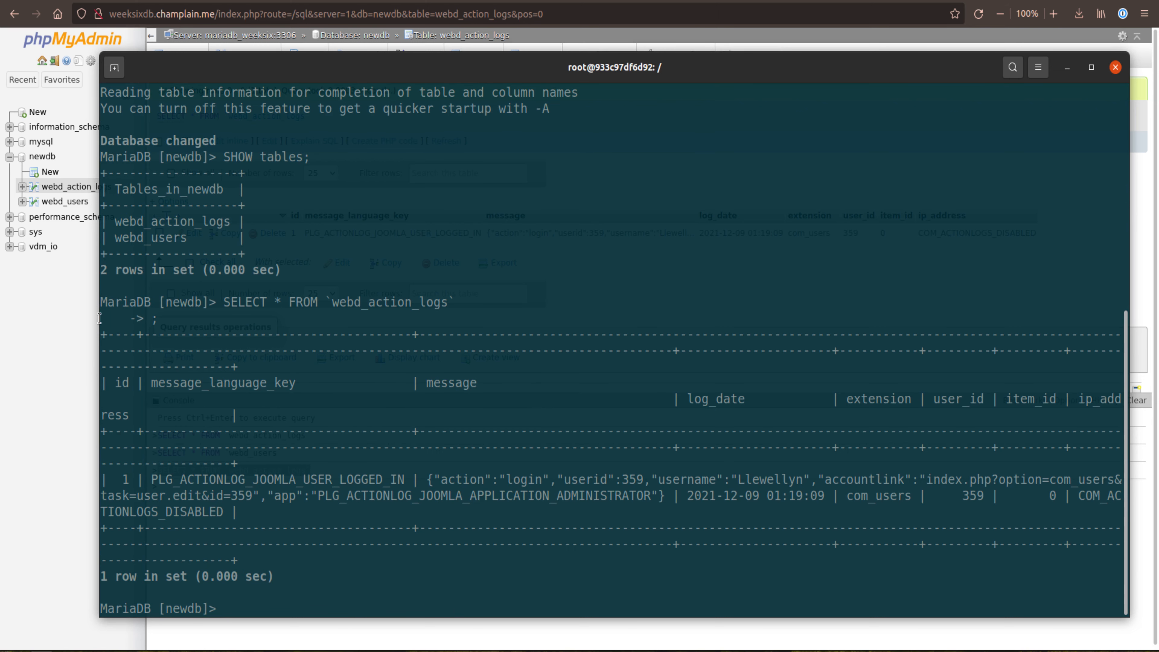
Step: Narrow the terminal window to uncover phpMyAdmin's table tree, browse webd_users and copy its SELECT * FROM `webd_users` query from the console
{"action": "left_click_drag", "start_coordinate": [99, 316], "coordinate": [142, 312]}
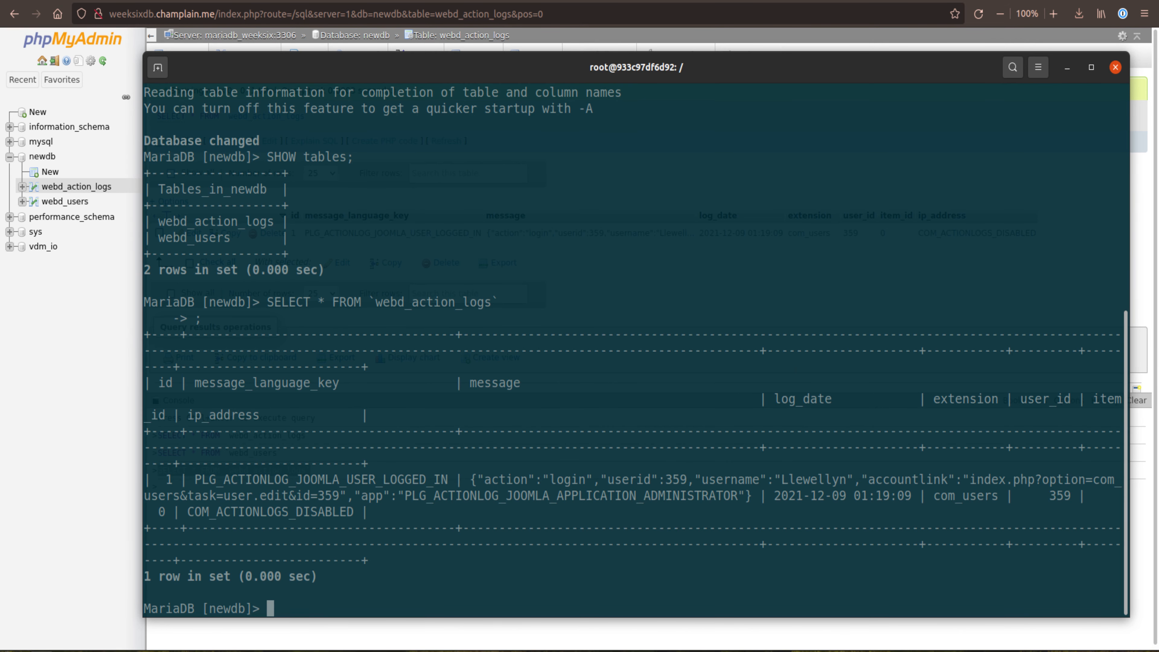
{"action": "left_click", "coordinate": [69, 202]}
{"action": "left_click", "coordinate": [77, 204]}
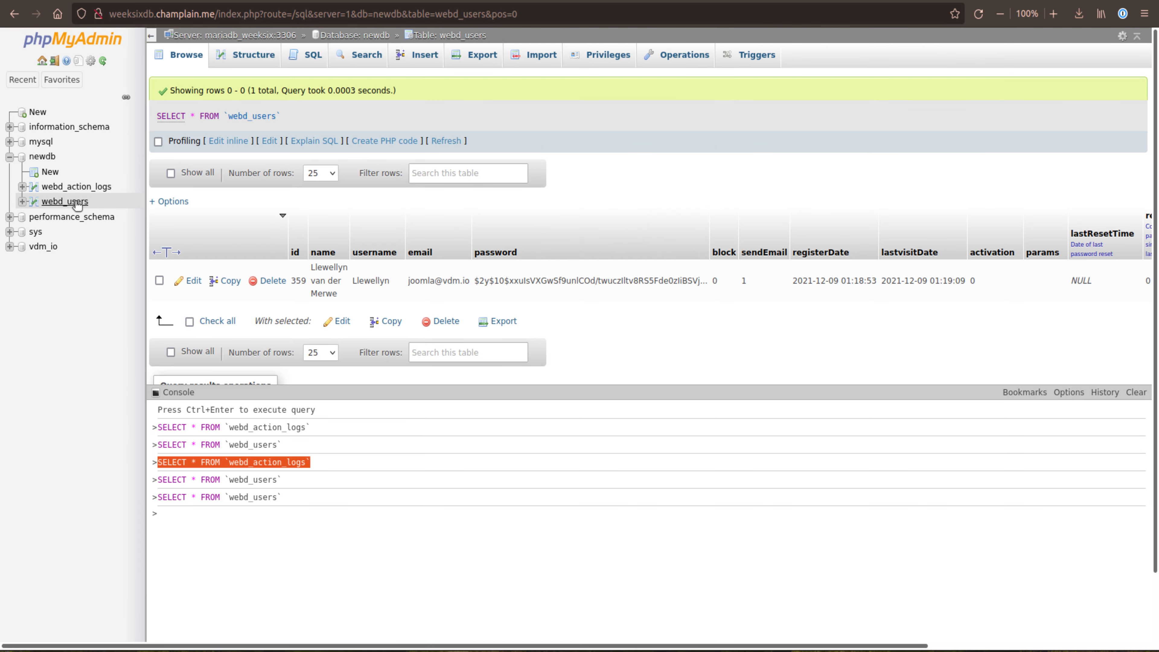
{"action": "left_click_drag", "start_coordinate": [282, 498], "coordinate": [160, 497]}
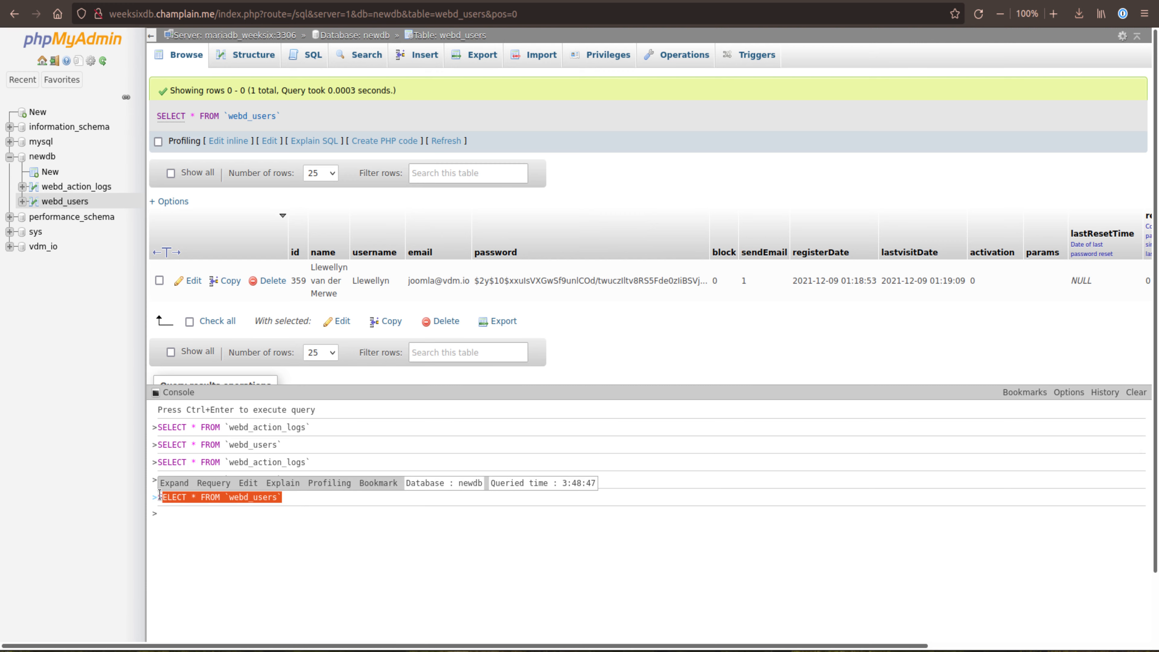
{"action": "right_click", "coordinate": [178, 499]}
{"action": "left_click", "coordinate": [207, 511]}
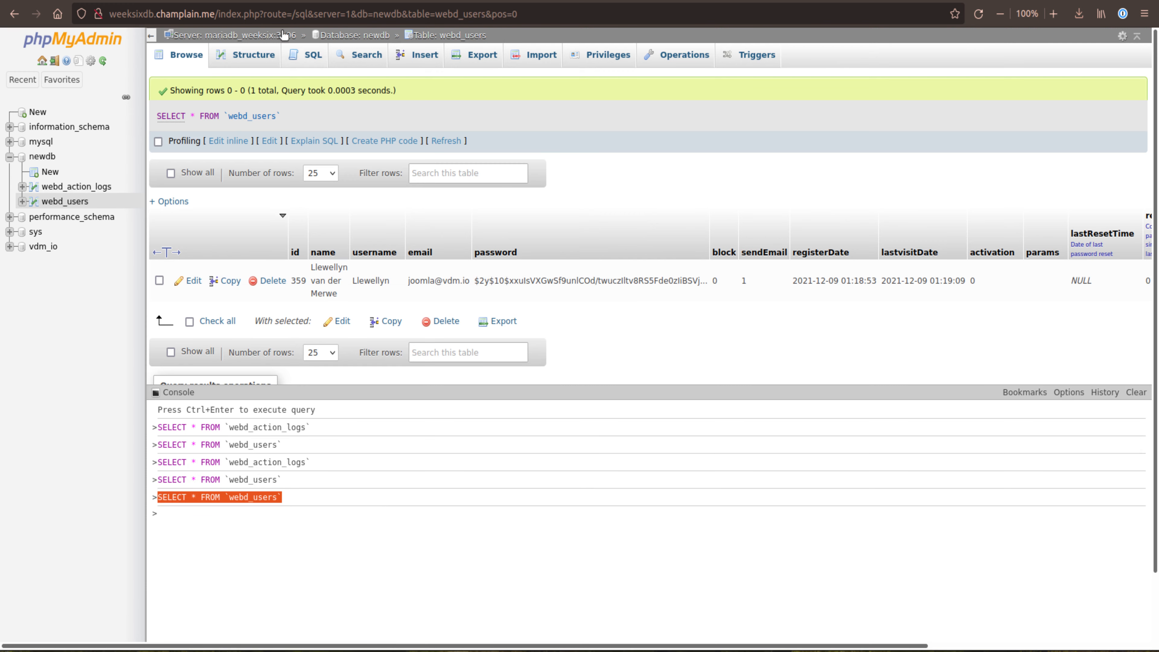
Step: Return to the terminal and run the copied SELECT * FROM `webd_users` query in MariaDB, ending it with a semicolon
{"action": "key", "text": "alt+Tab"}
{"action": "right_click", "coordinate": [318, 594]}
{"action": "left_click", "coordinate": [350, 497]}
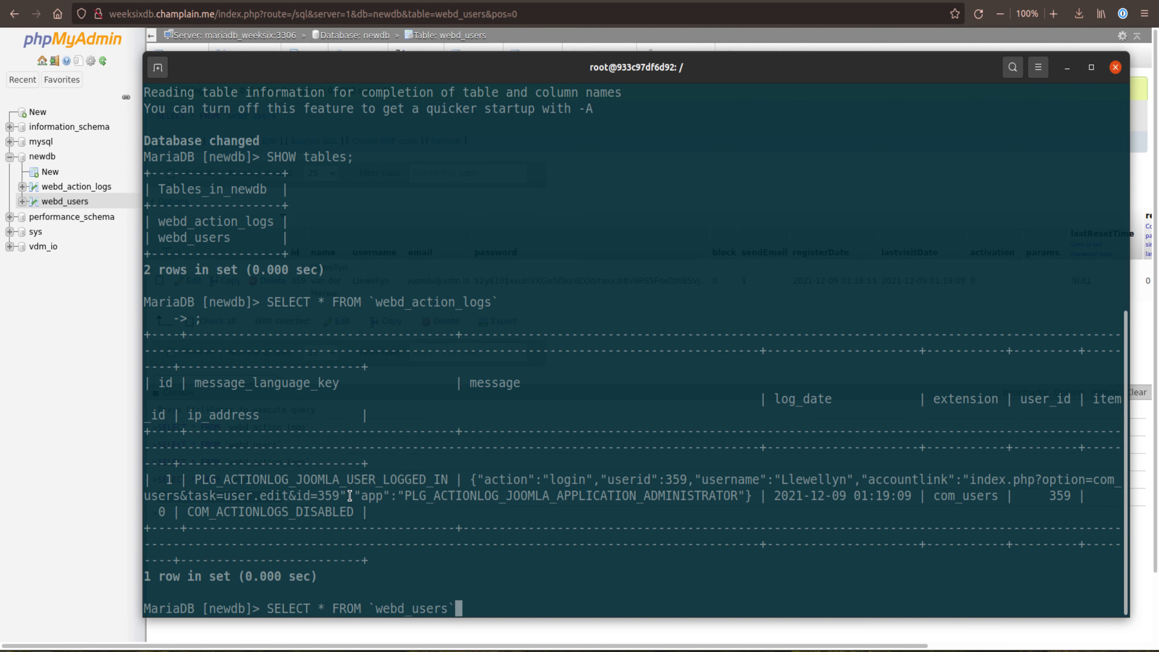
{"action": "key", "text": "Return"}
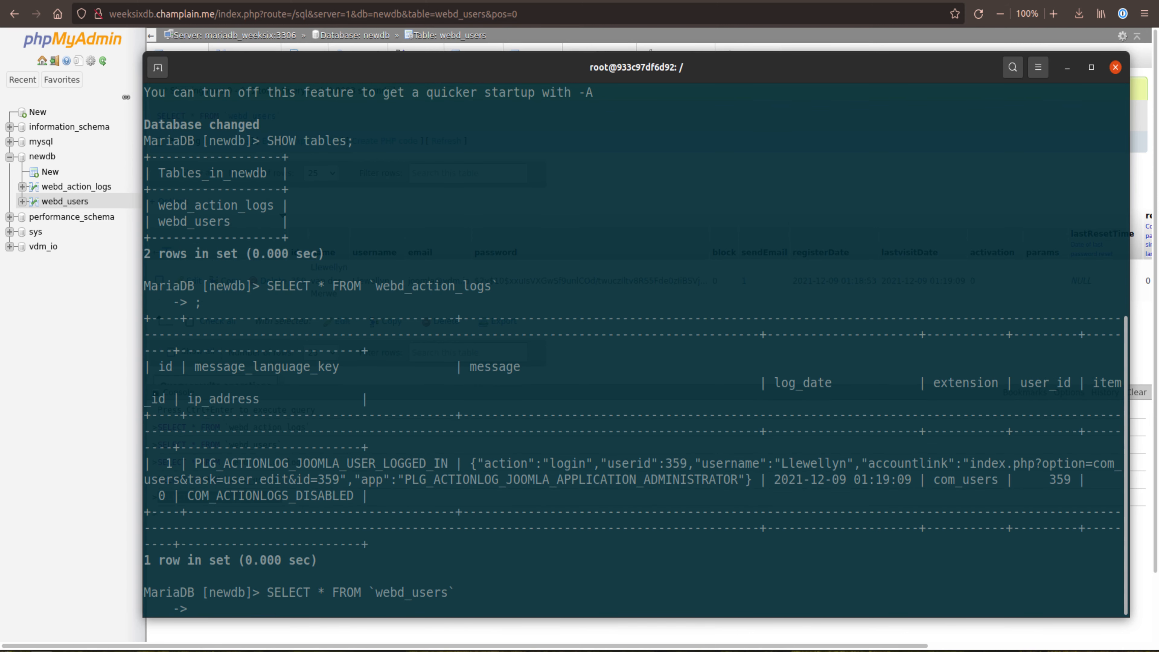
{"action": "type", "text": ";"}
{"action": "key", "text": "Return"}
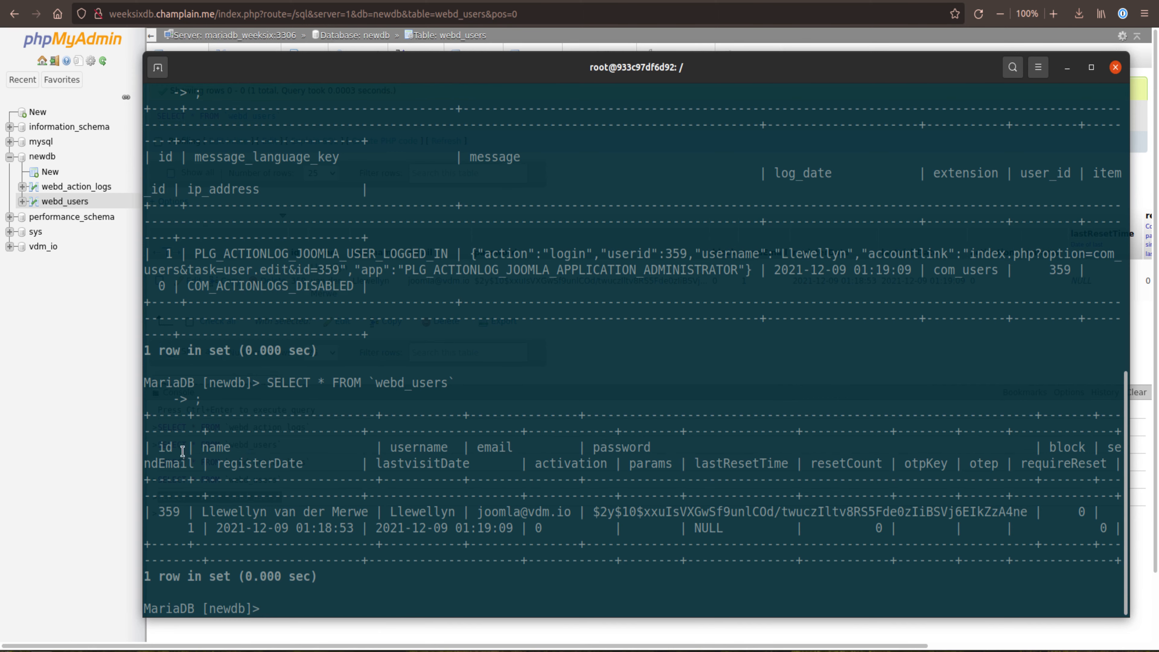
Step: Widen the terminal window and reduce its text size so the webd_users record fits on one line
{"action": "left_click_drag", "start_coordinate": [145, 429], "coordinate": [49, 429]}
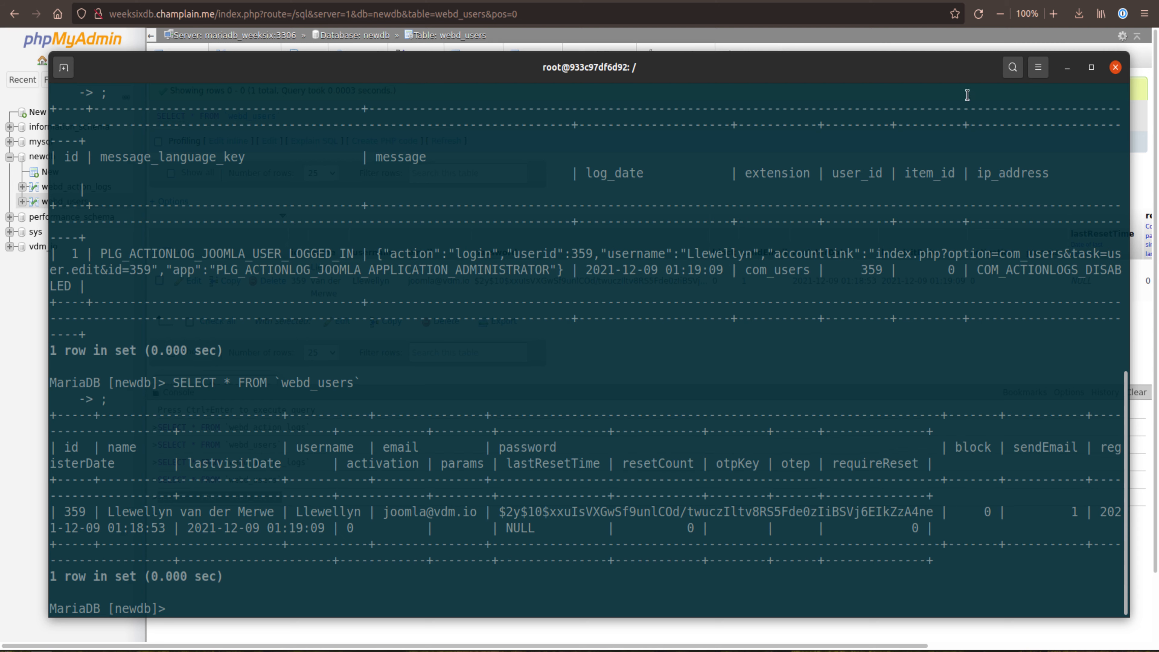
{"action": "left_click", "coordinate": [1038, 69]}
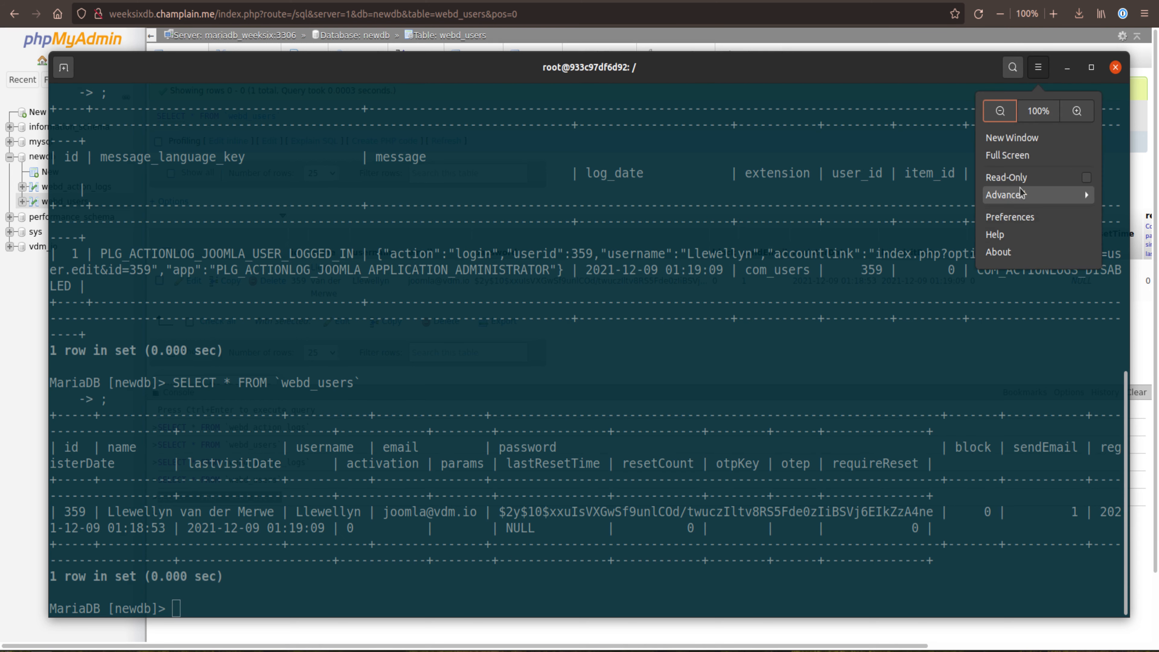
{"action": "left_click", "coordinate": [1026, 218]}
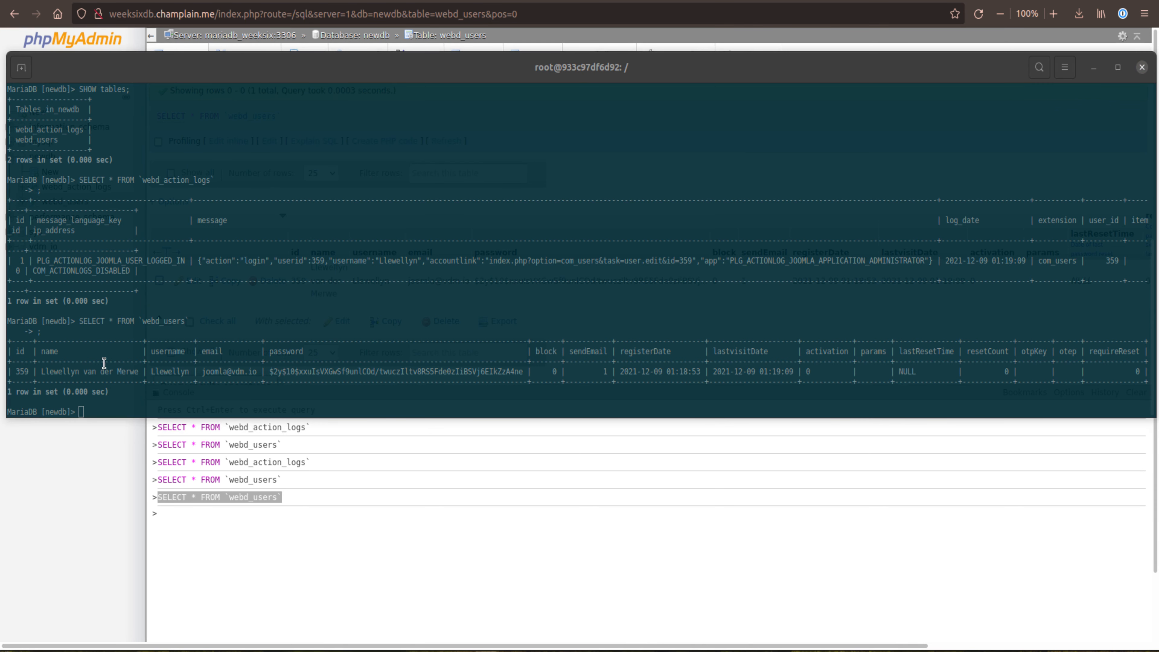
Step: Highlight the name, username, email and password column headings in the terminal's webd_users result and inspect them
{"action": "left_click", "coordinate": [15, 350]}
{"action": "double_click", "coordinate": [48, 351]}
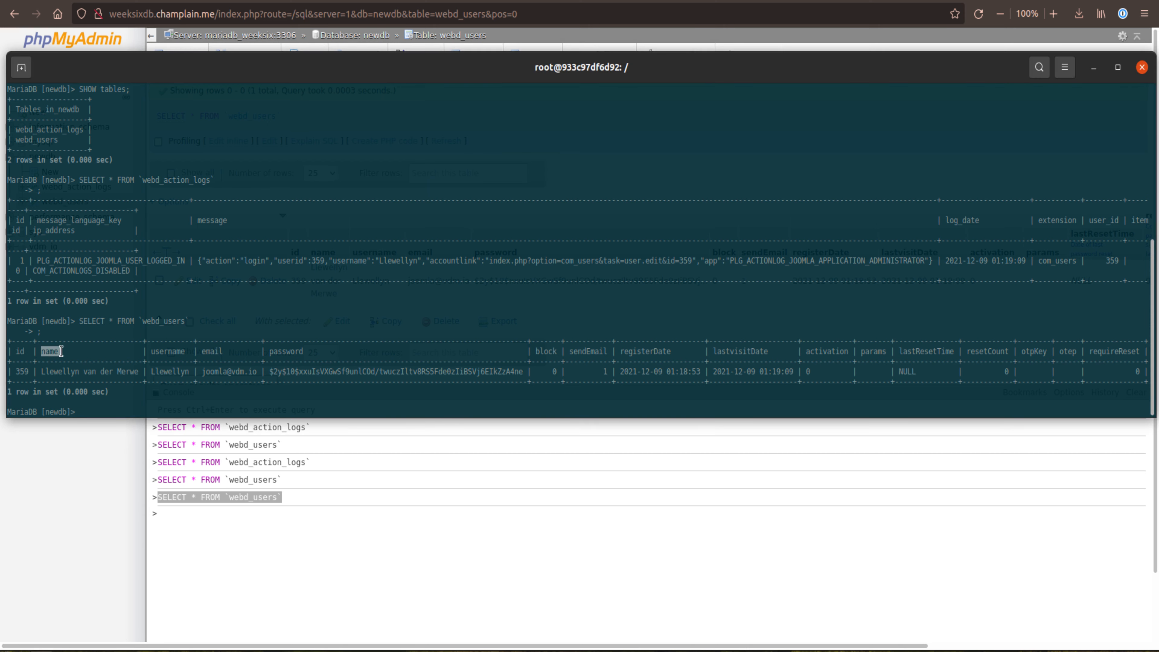
{"action": "double_click", "coordinate": [166, 351]}
{"action": "double_click", "coordinate": [212, 350]}
{"action": "double_click", "coordinate": [291, 358]}
{"action": "left_click", "coordinate": [515, 346]}
Step: Move the terminal window aside and compare its webd_users result with the same table's columns in phpMyAdmin
{"action": "left_click_drag", "start_coordinate": [472, 67], "coordinate": [484, 359]}
{"action": "scroll", "coordinate": [658, 263], "scroll_direction": "right", "scroll_amount": 5}
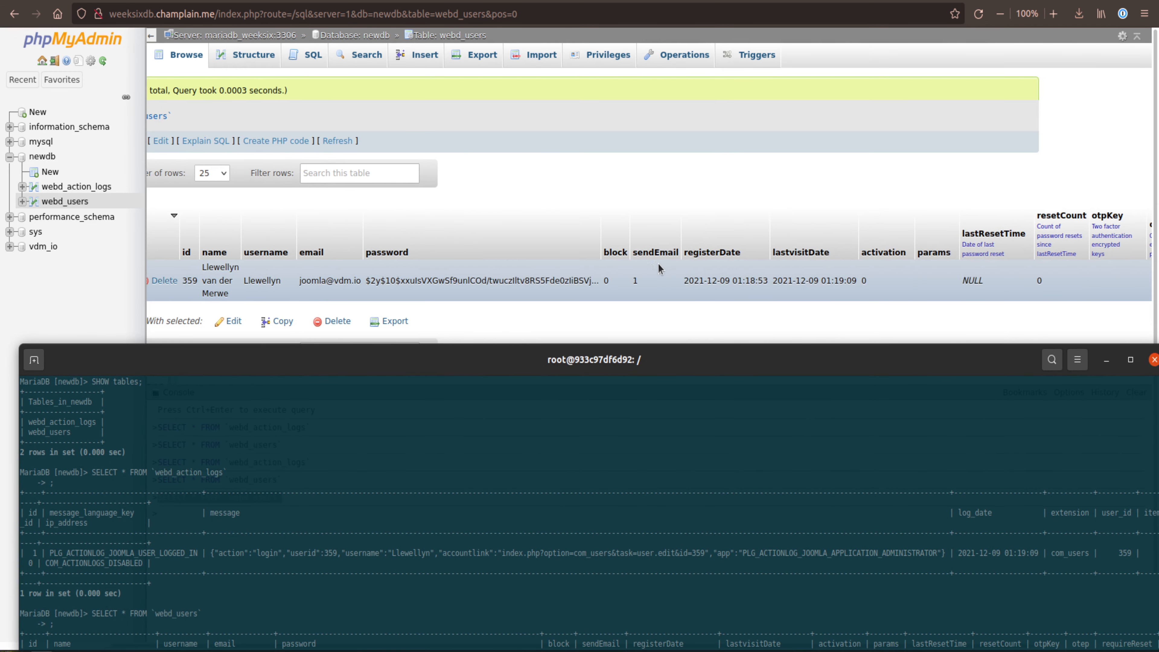
{"action": "scroll", "coordinate": [659, 264], "scroll_direction": "left", "scroll_amount": 5}
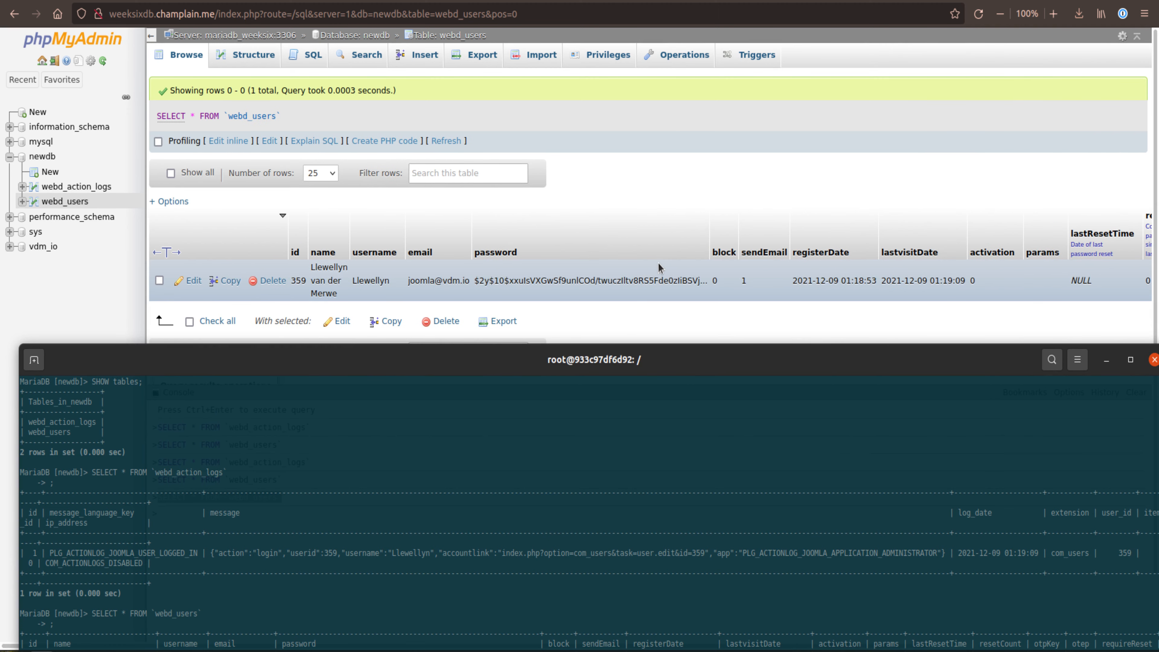
{"action": "left_click_drag", "start_coordinate": [528, 366], "coordinate": [522, 102]}
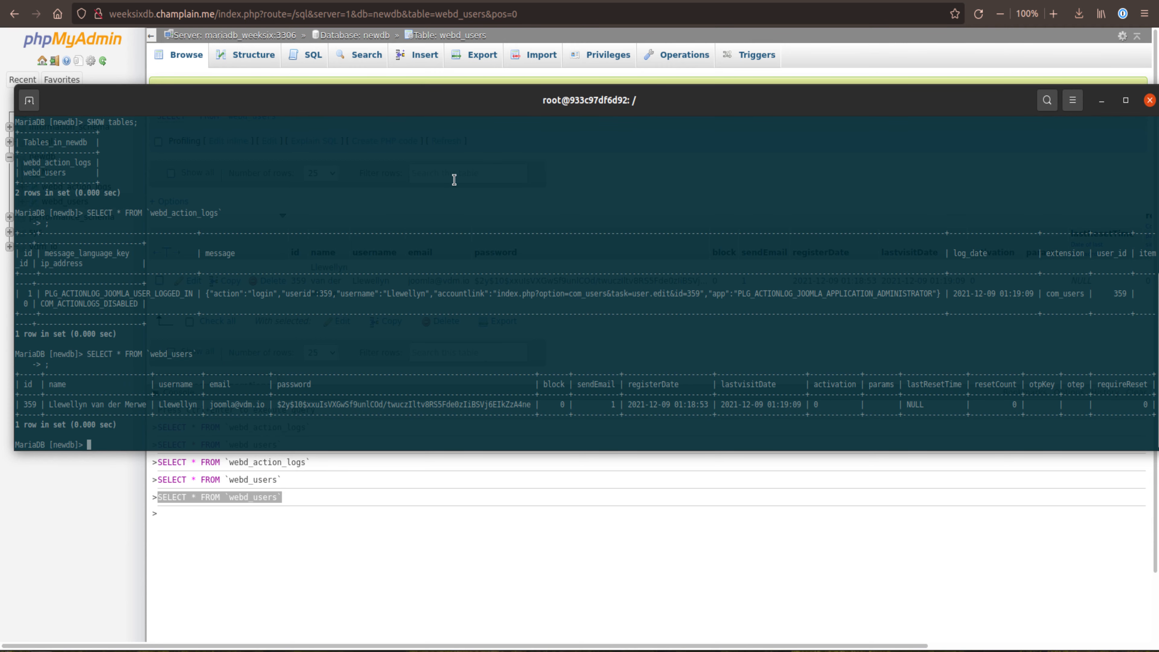
{"action": "left_click_drag", "start_coordinate": [412, 97], "coordinate": [432, 211]}
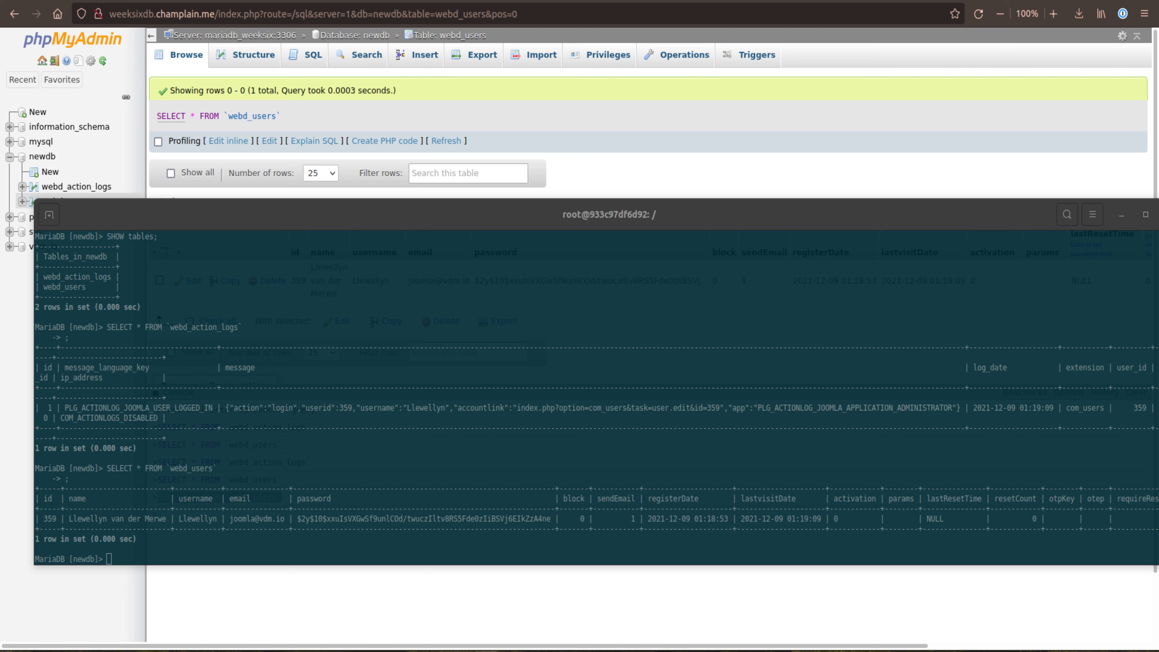
{"action": "left_click_drag", "start_coordinate": [267, 220], "coordinate": [233, 375]}
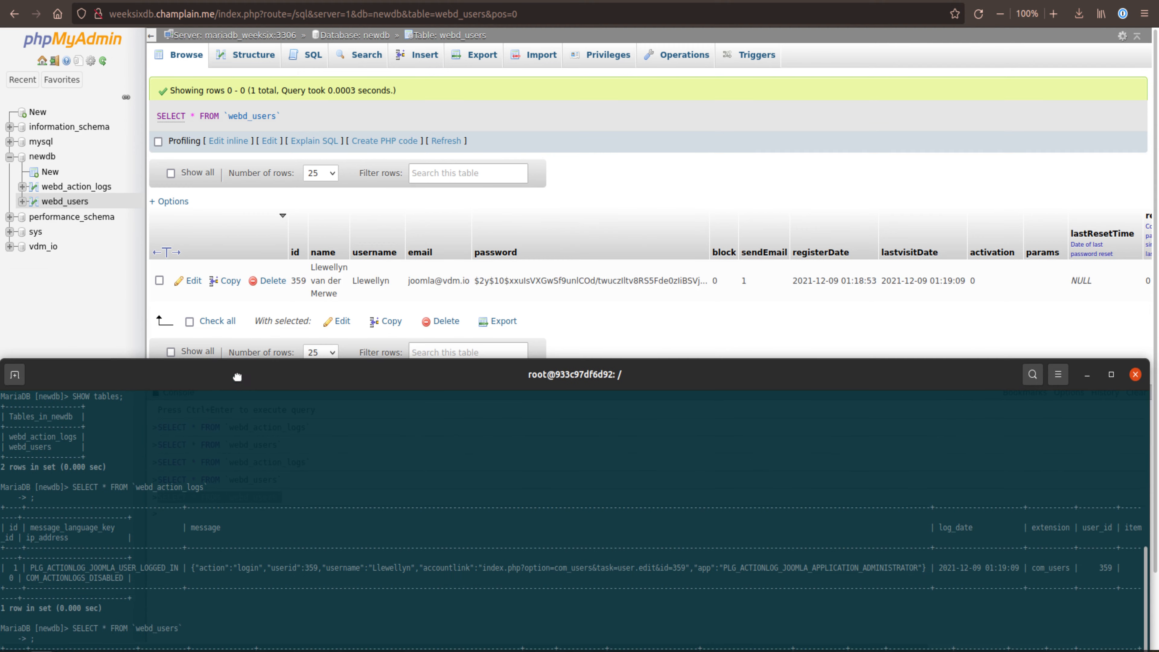
Step: Bring phpMyAdmin to the front and delete the webd_users row with id 359
{"action": "left_click", "coordinate": [558, 120]}
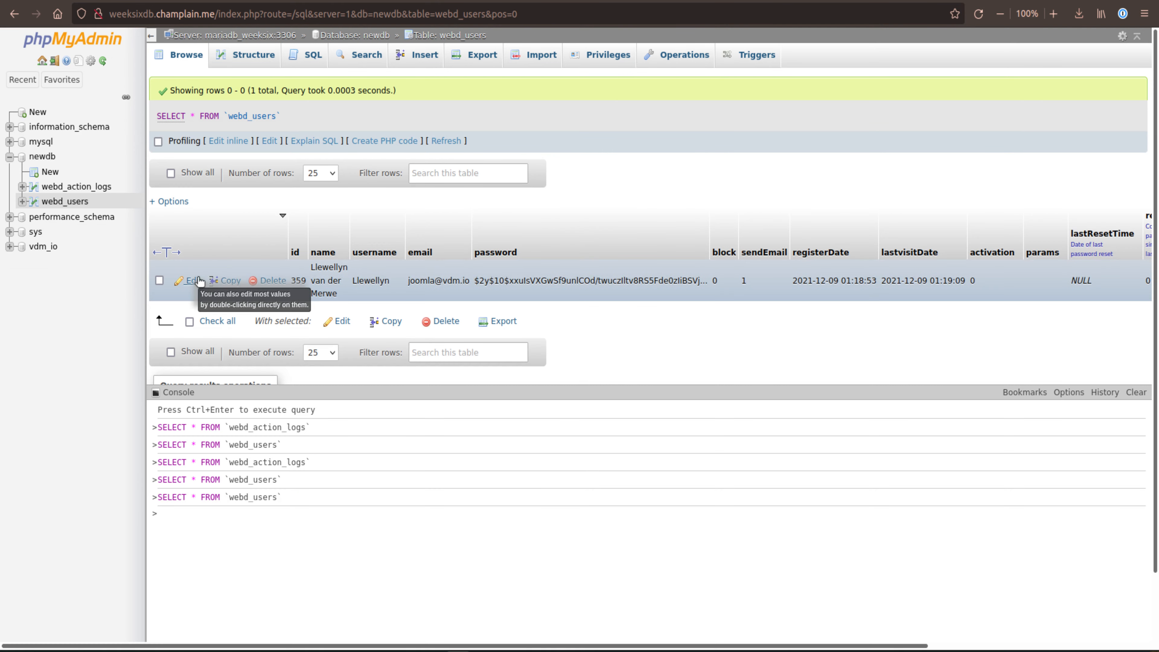
{"action": "left_click", "coordinate": [269, 284]}
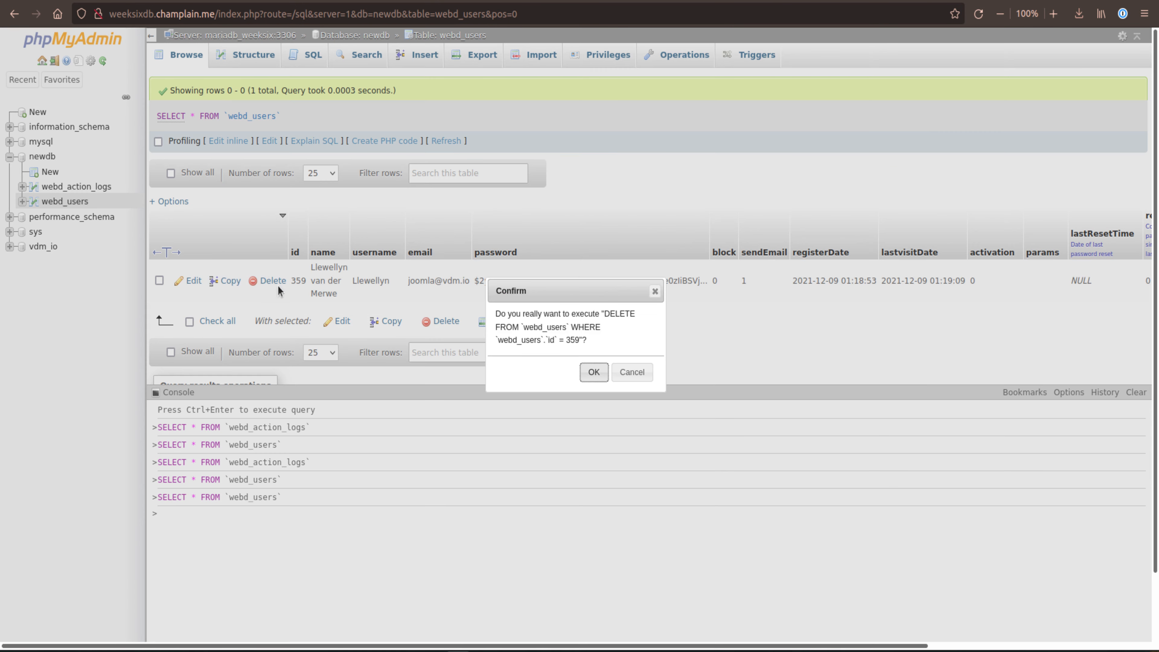
{"action": "left_click", "coordinate": [593, 373]}
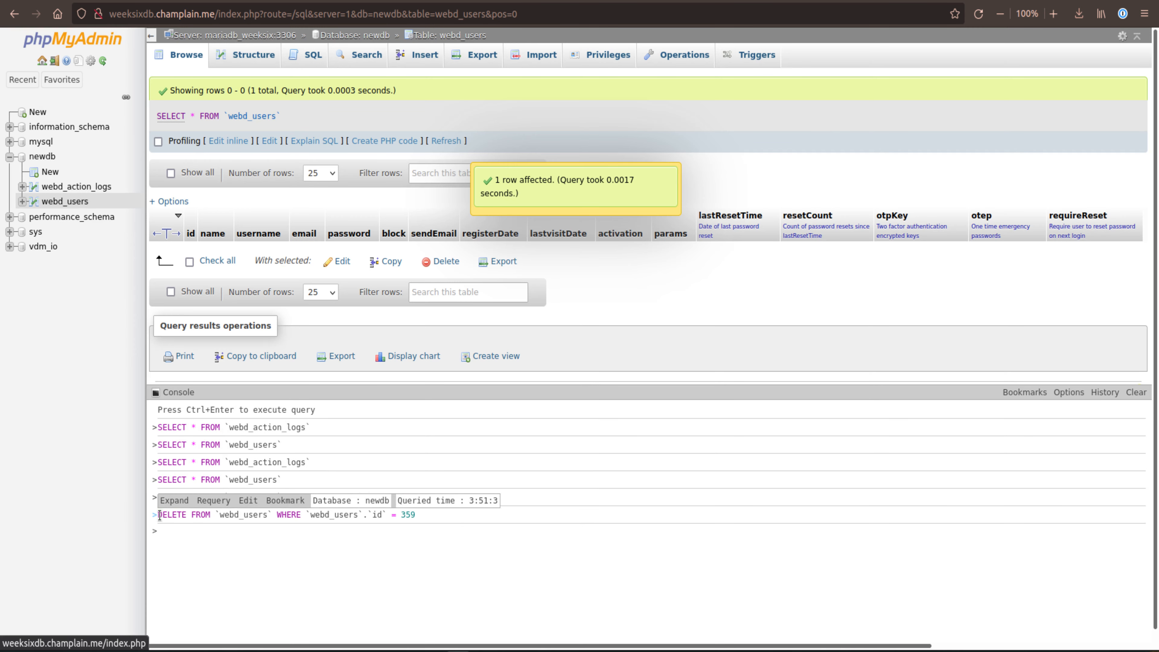
Step: Copy the DELETE FROM `webd_users` WHERE `webd_users`.`id` = 359 query from the phpMyAdmin console
{"action": "left_click_drag", "start_coordinate": [158, 515], "coordinate": [414, 518]}
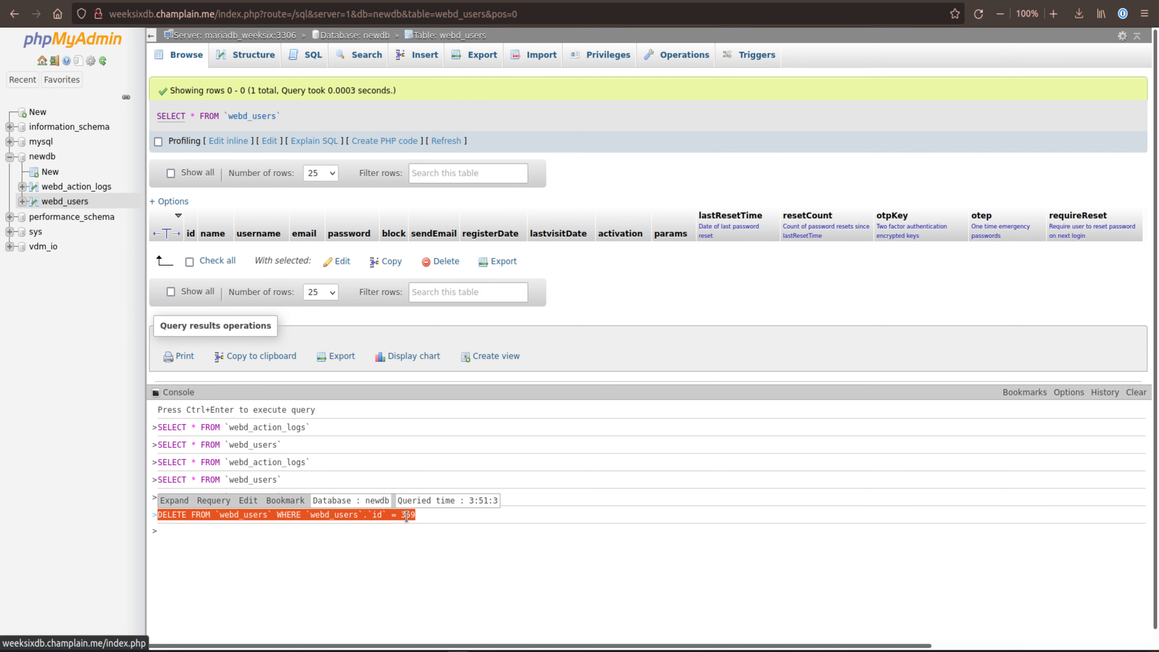
{"action": "right_click", "coordinate": [406, 516]}
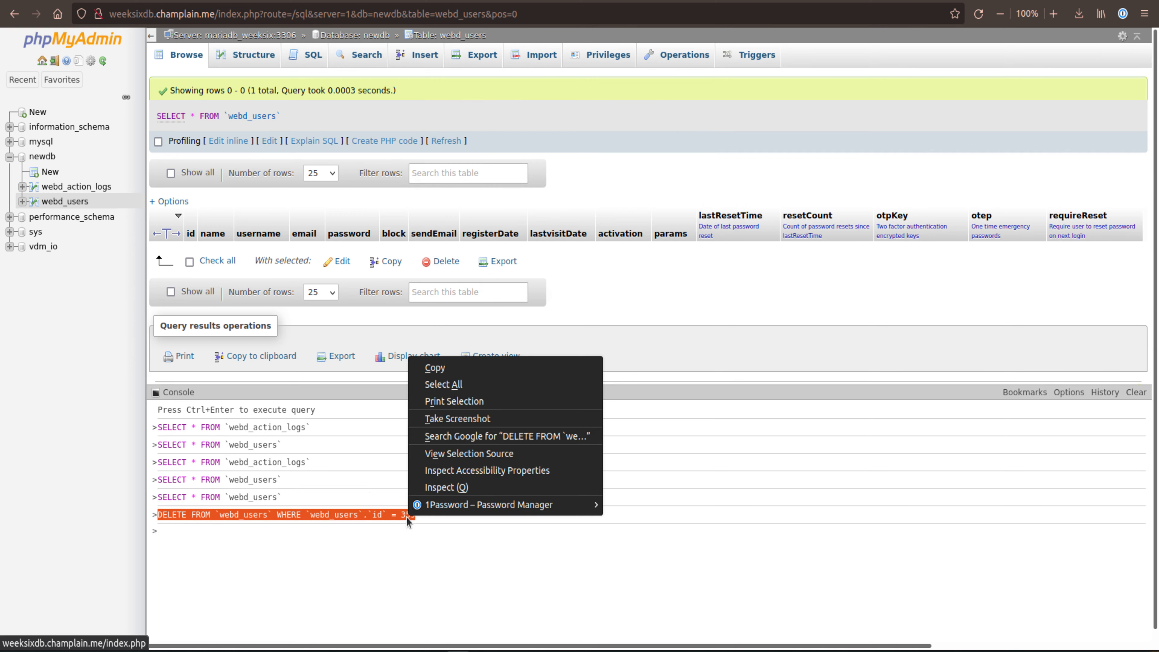
{"action": "left_click", "coordinate": [454, 367]}
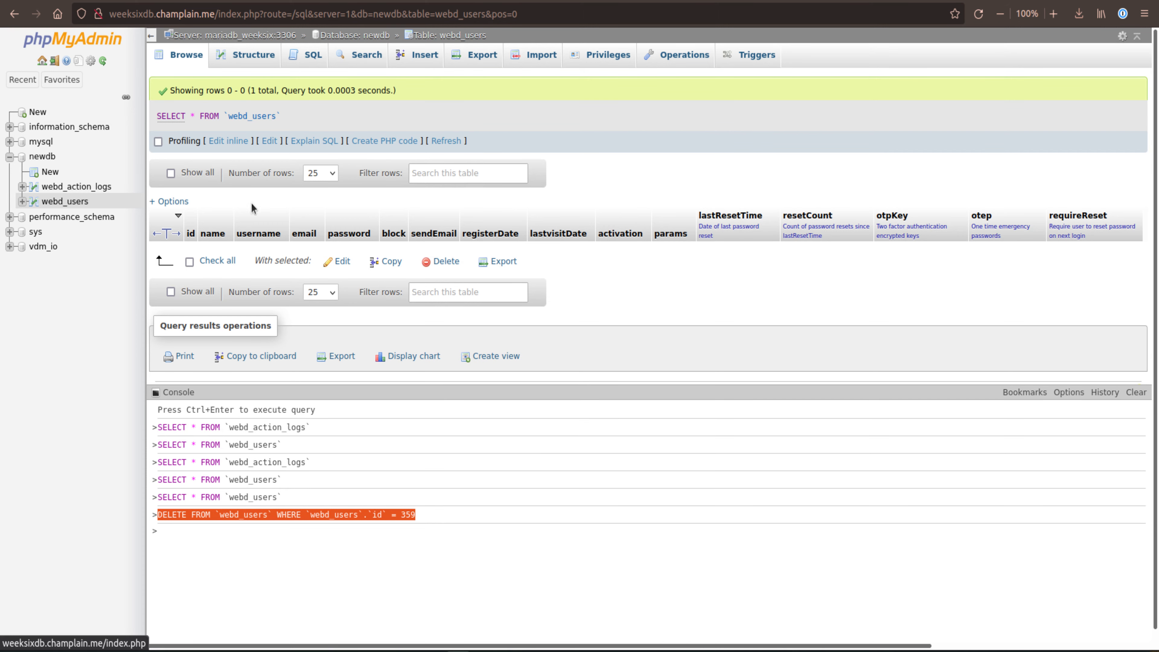
Step: Reload the webd_users table, return to the newdb database's table list and drop the webd_users table
{"action": "left_click", "coordinate": [449, 35]}
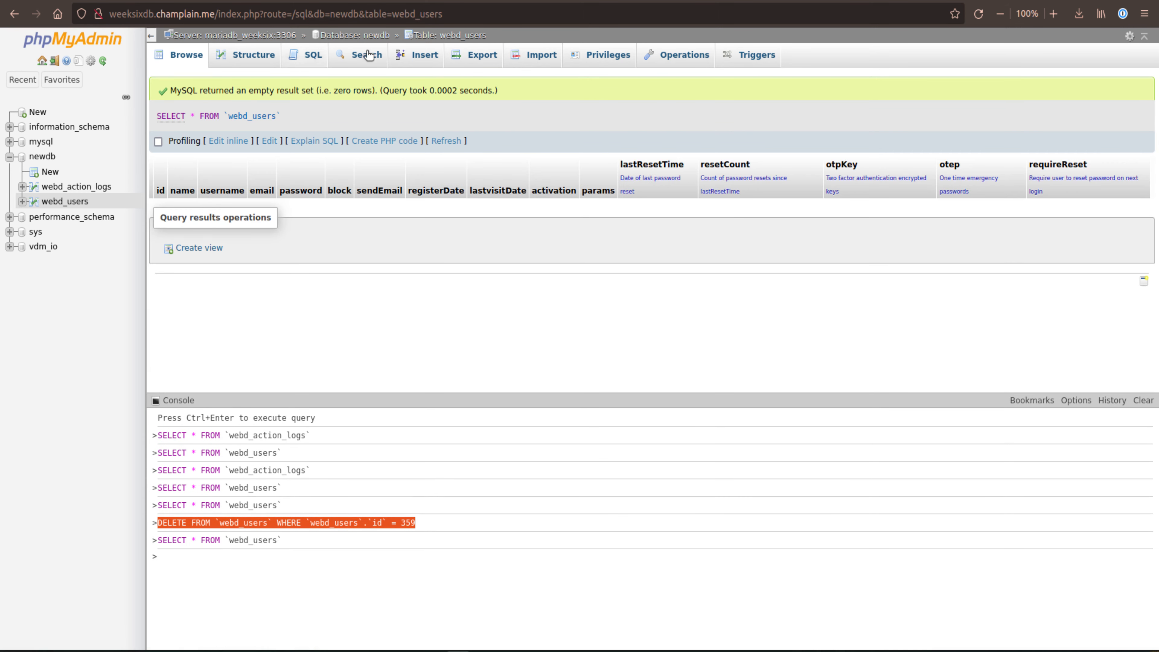
{"action": "left_click", "coordinate": [355, 35]}
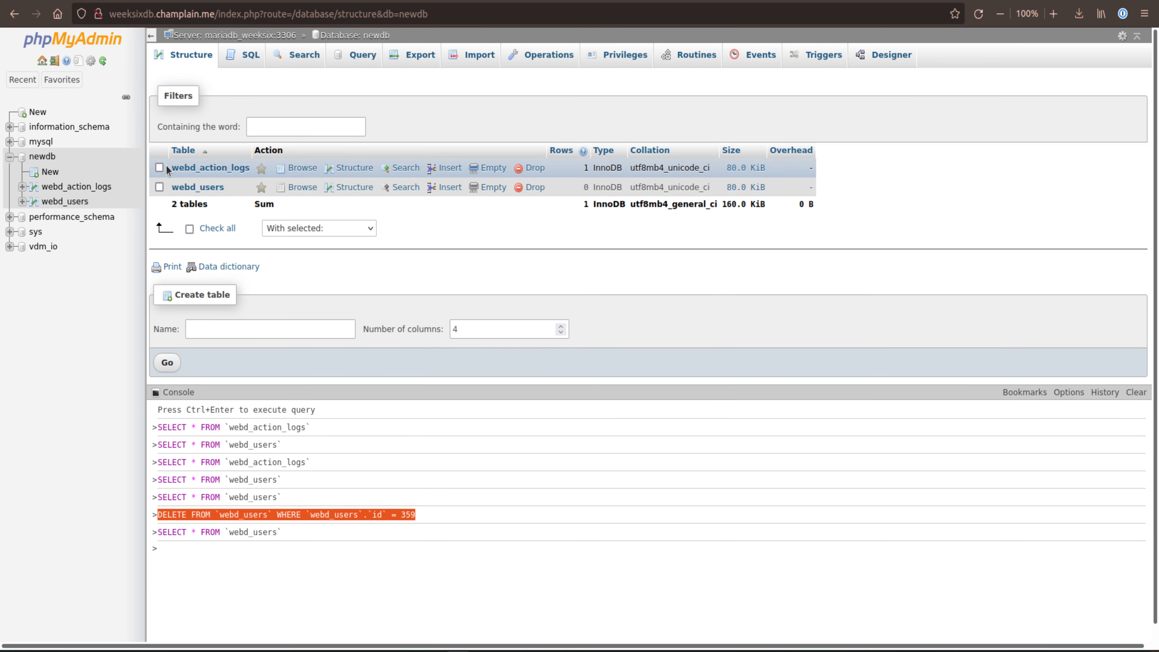
{"action": "left_click", "coordinate": [159, 187]}
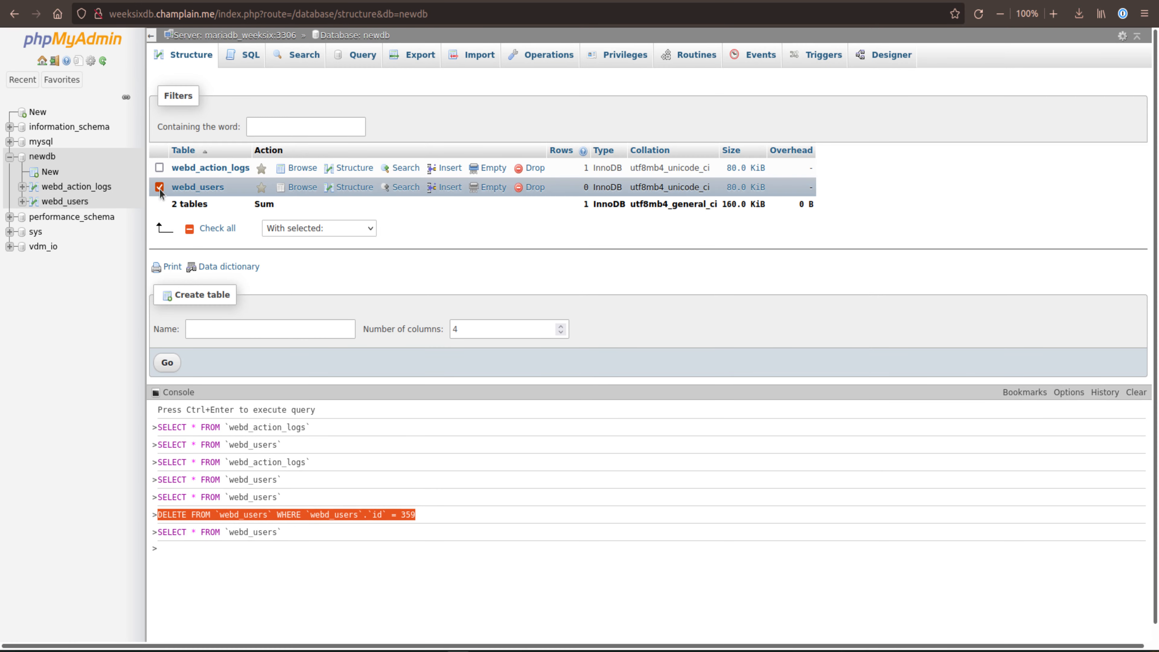
{"action": "left_click", "coordinate": [531, 187]}
{"action": "left_click", "coordinate": [594, 383]}
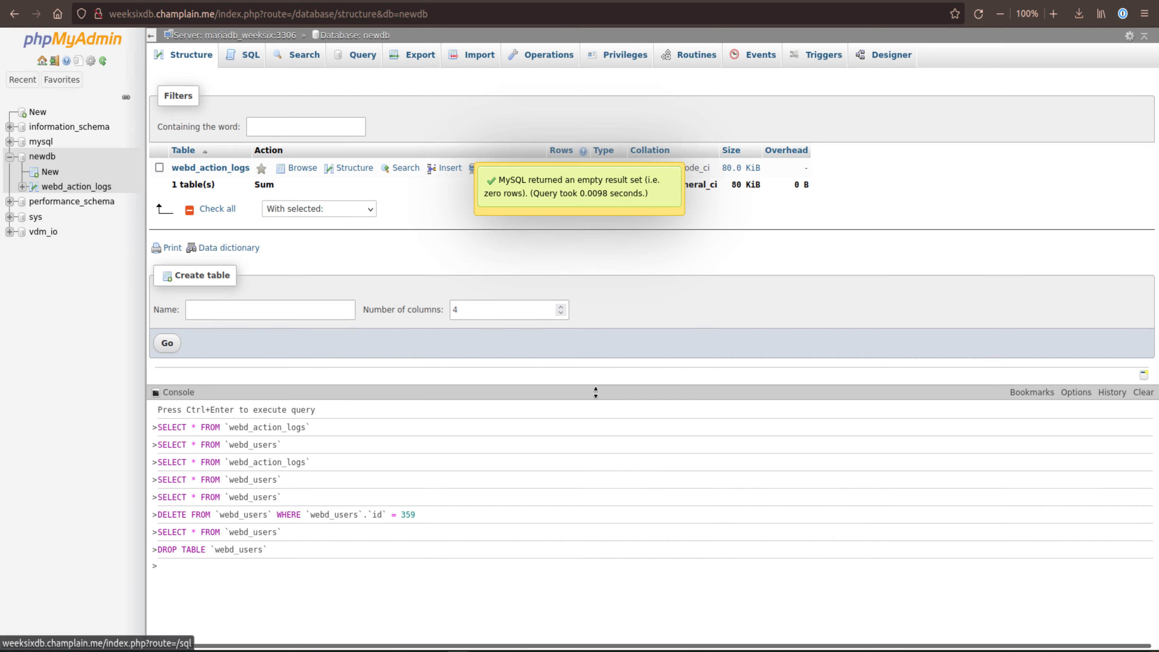
Step: Import vdm_io(1).sql from the Downloads folder into the newdb database and browse its webd_users table
{"action": "left_click", "coordinate": [485, 55]}
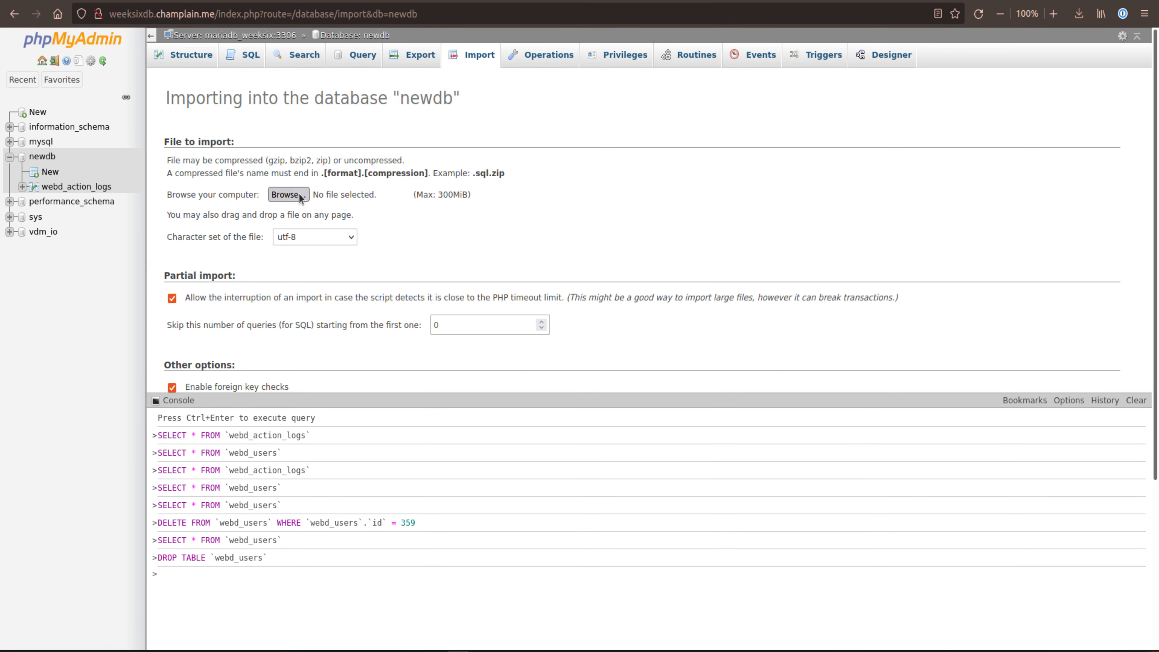
{"action": "left_click", "coordinate": [288, 194]}
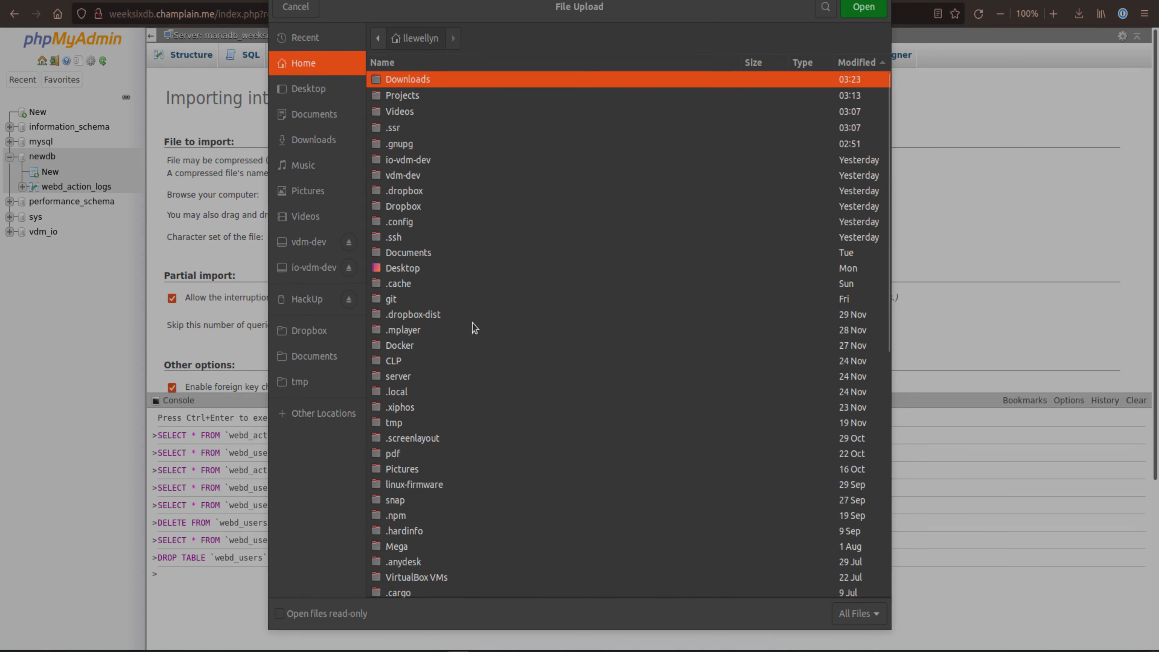
{"action": "left_click", "coordinate": [310, 145]}
{"action": "left_click", "coordinate": [420, 315]}
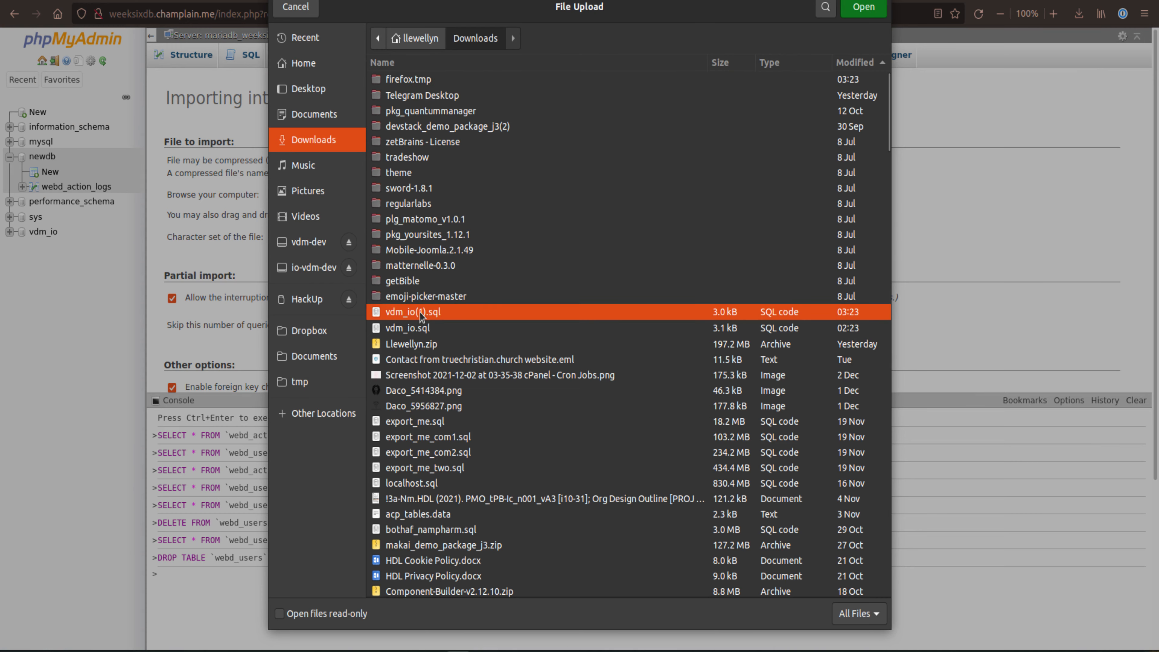
{"action": "double_click", "coordinate": [421, 315]}
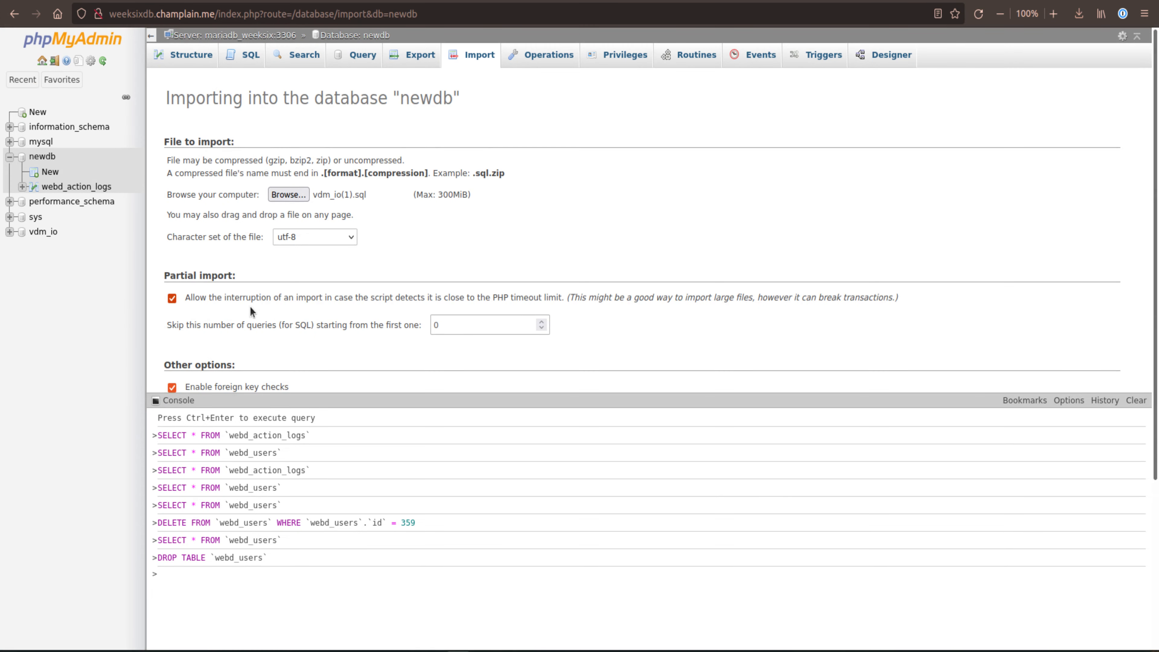
{"action": "scroll", "coordinate": [612, 302], "scroll_direction": "down", "scroll_amount": 5}
{"action": "left_click", "coordinate": [1107, 369]}
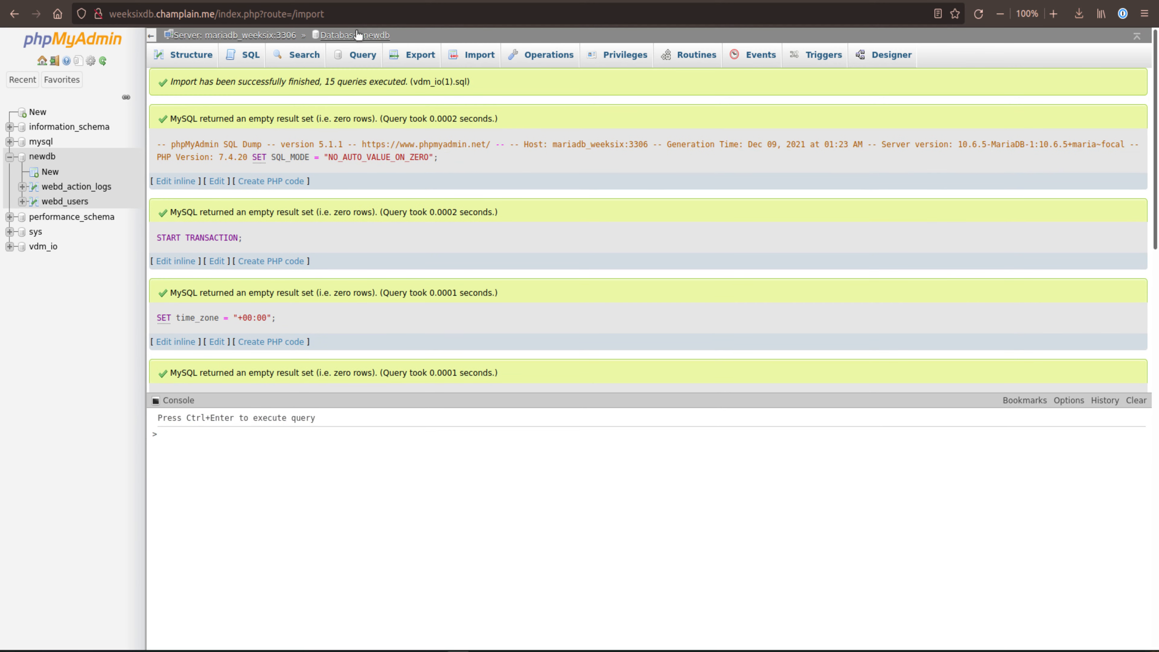
{"action": "left_click", "coordinate": [355, 40]}
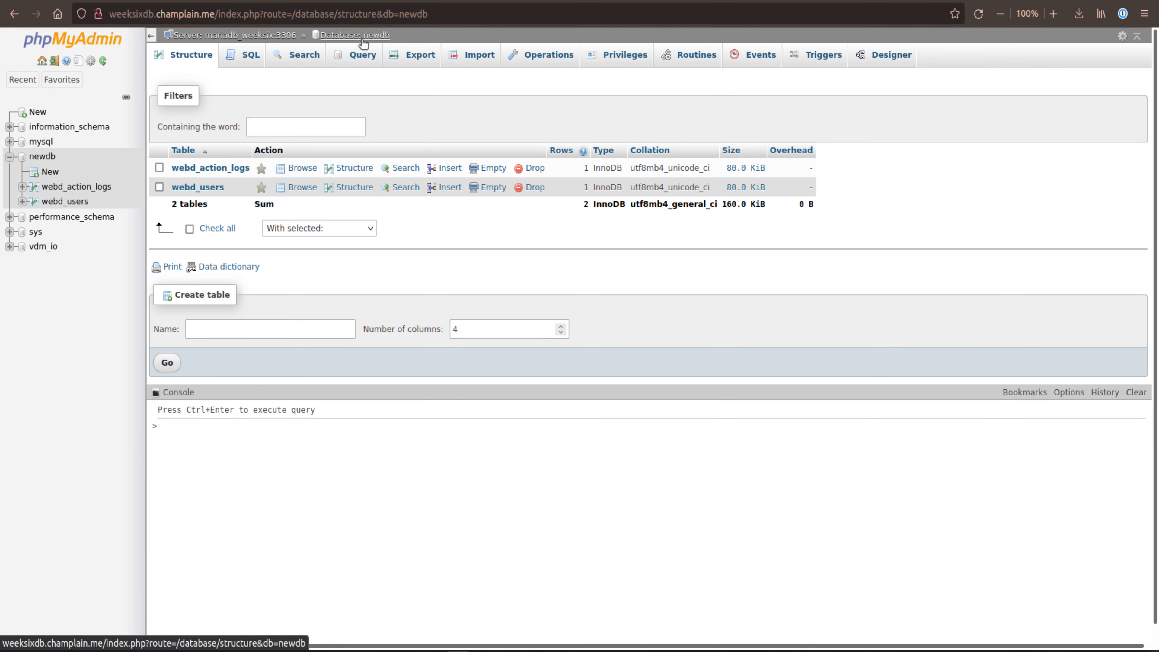
{"action": "left_click", "coordinate": [202, 185]}
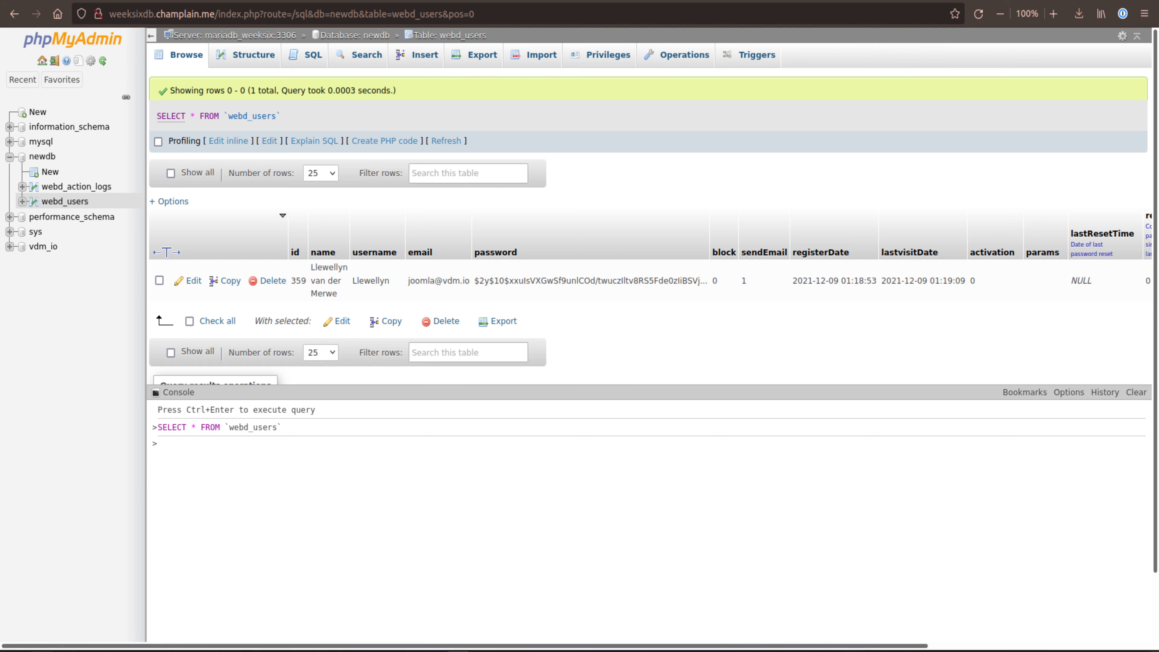
Step: Switch to the MariaDB terminal and run the copied query DELETE FROM `webd_users` WHERE `webd_users`.`id` = 359, ended with a semicolon
{"action": "left_click", "coordinate": [41, 650]}
{"action": "left_click_drag", "start_coordinate": [345, 375], "coordinate": [379, 166]}
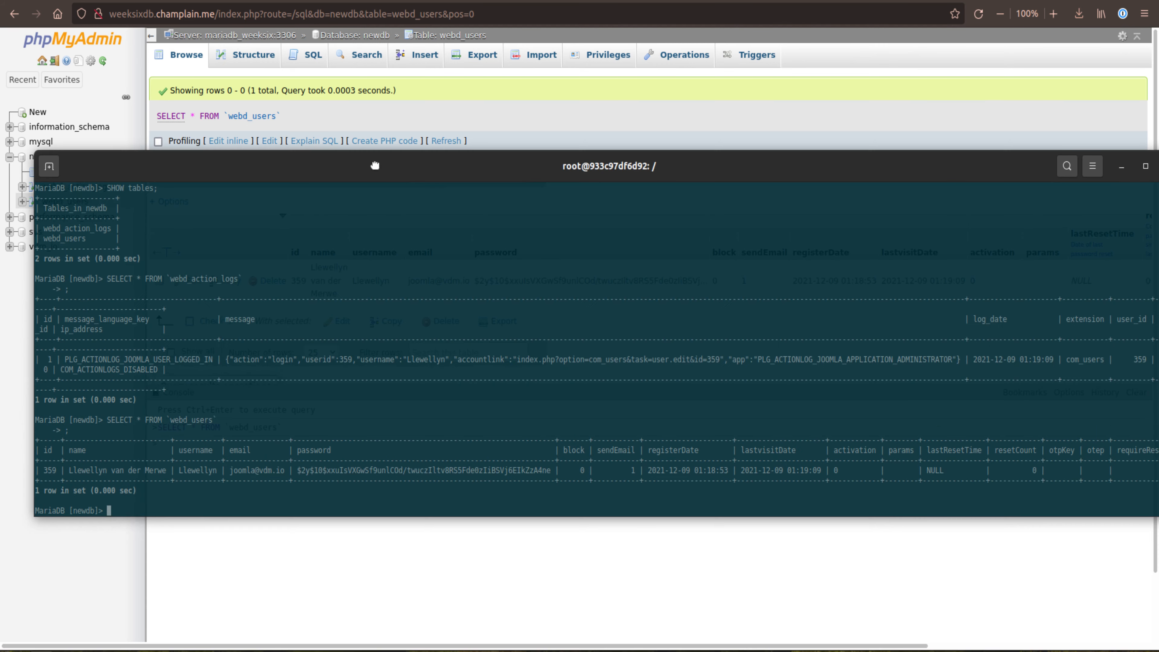
{"action": "right_click", "coordinate": [175, 509]}
{"action": "left_click", "coordinate": [210, 414]}
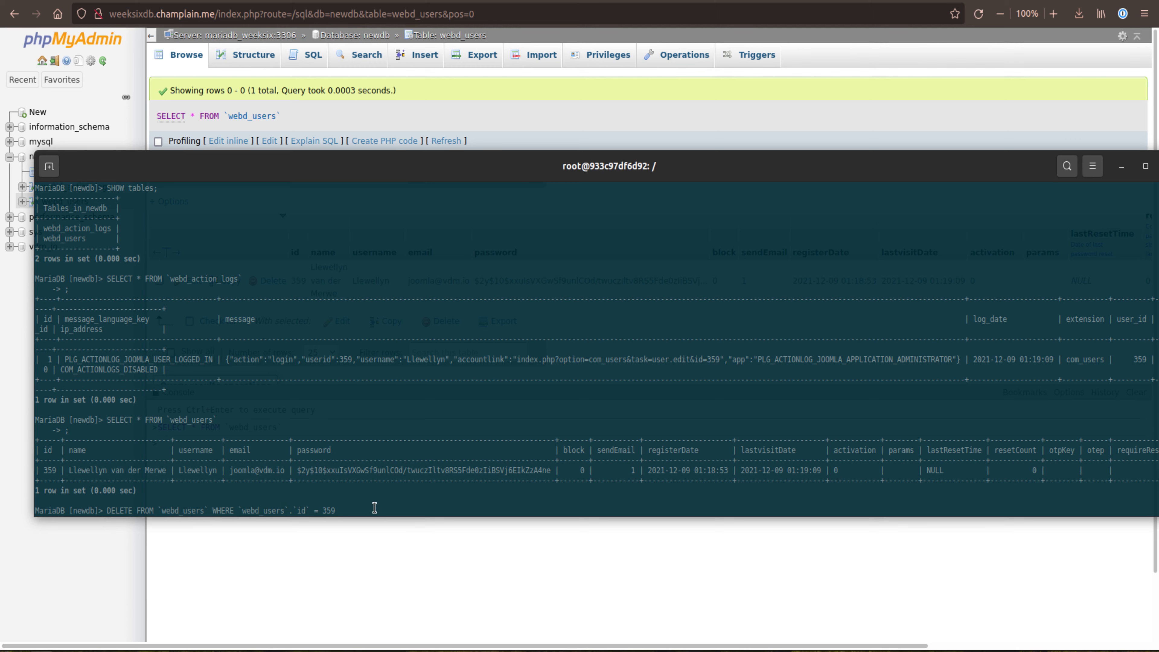
{"action": "key", "text": "Return"}
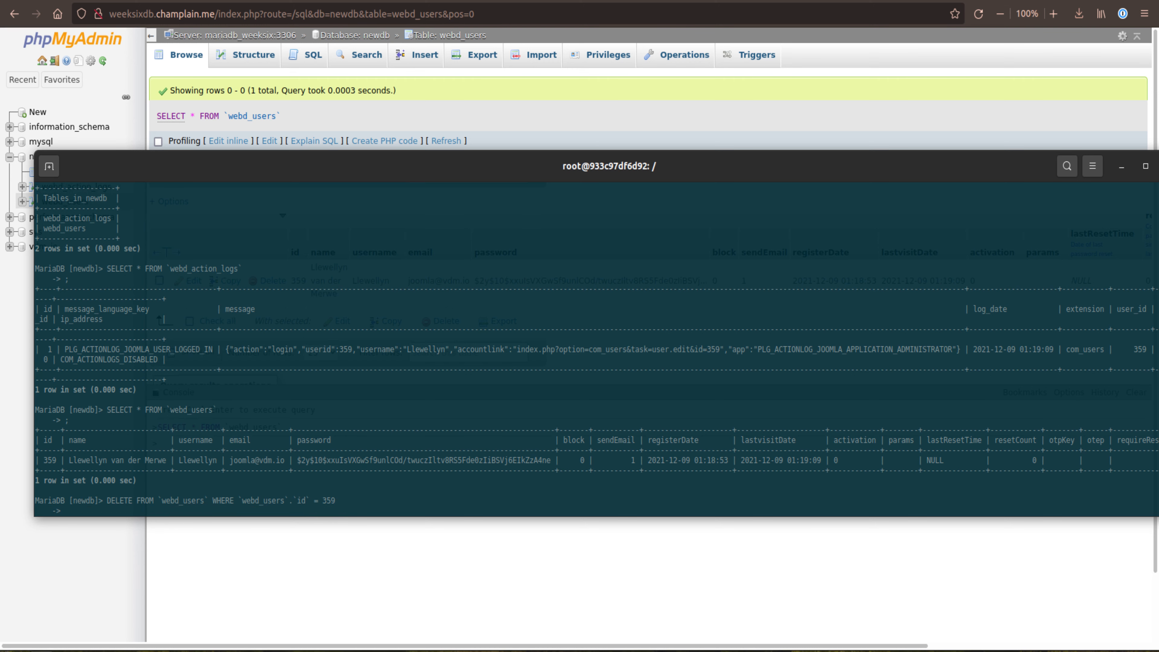
{"action": "type", "text": ";"}
{"action": "key", "text": "Return"}
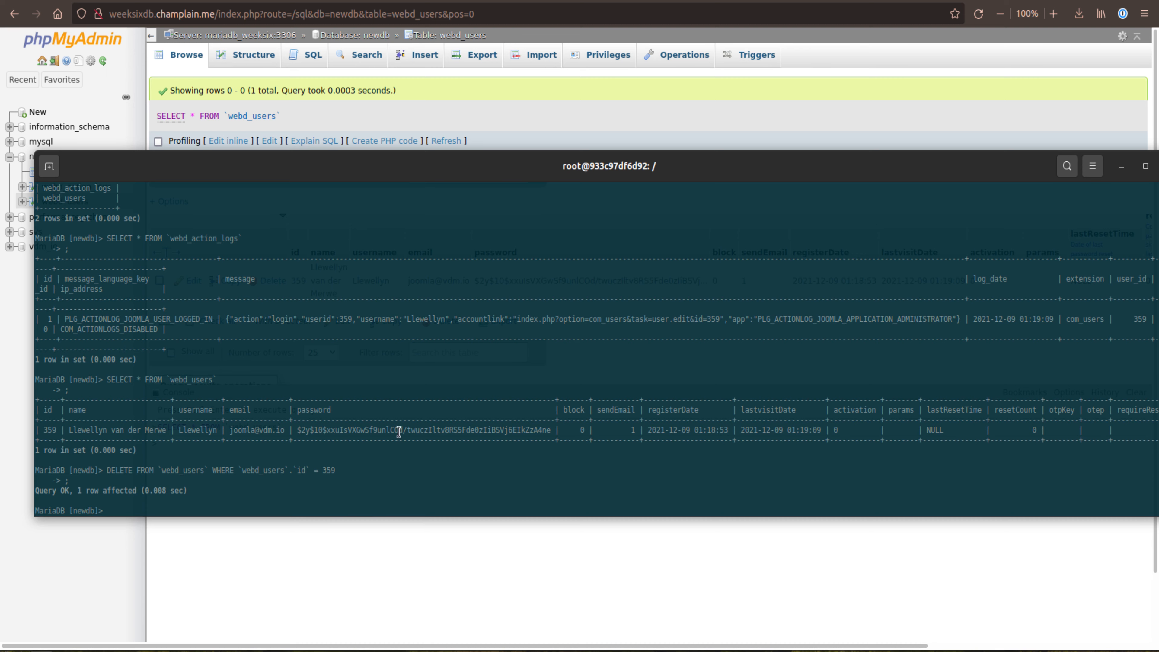
Step: Reload the webd_users table in phpMyAdmin and compare it with the DELETE query's output in the terminal
{"action": "left_click", "coordinate": [444, 118]}
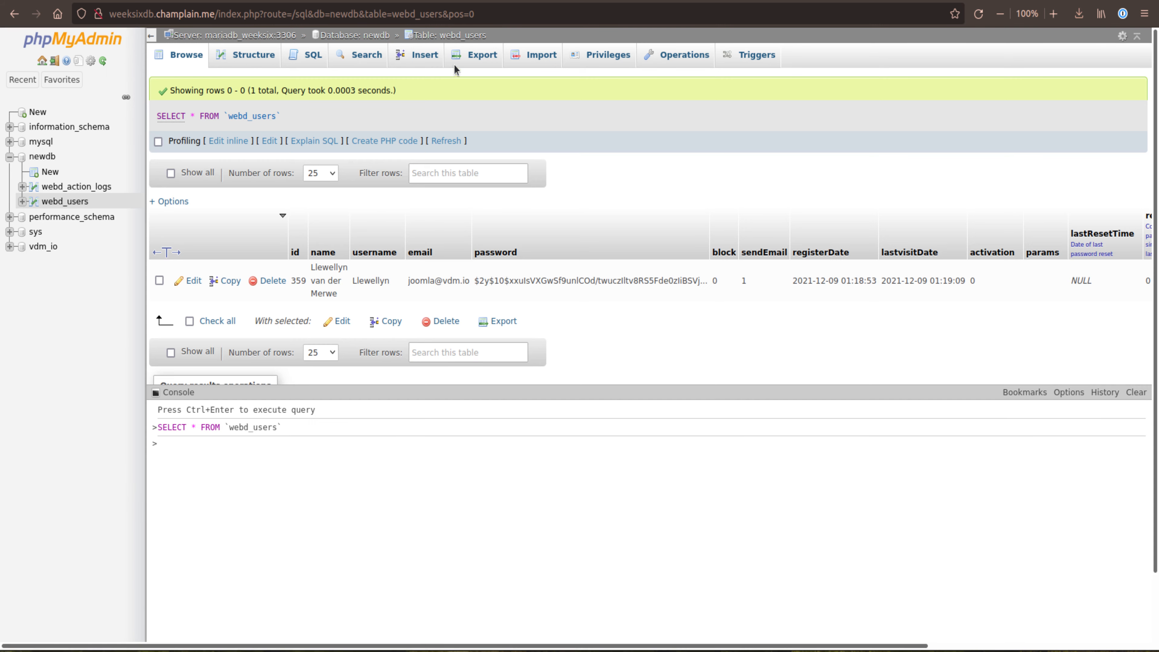
{"action": "left_click", "coordinate": [452, 36]}
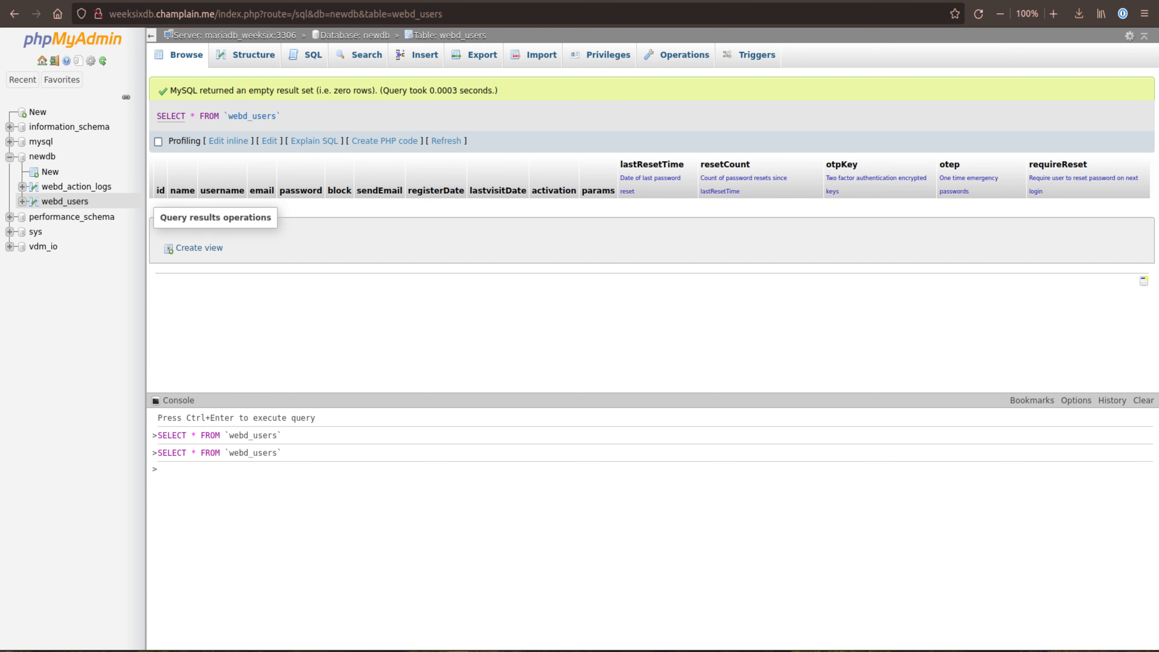
{"action": "key", "text": "alt+Tab"}
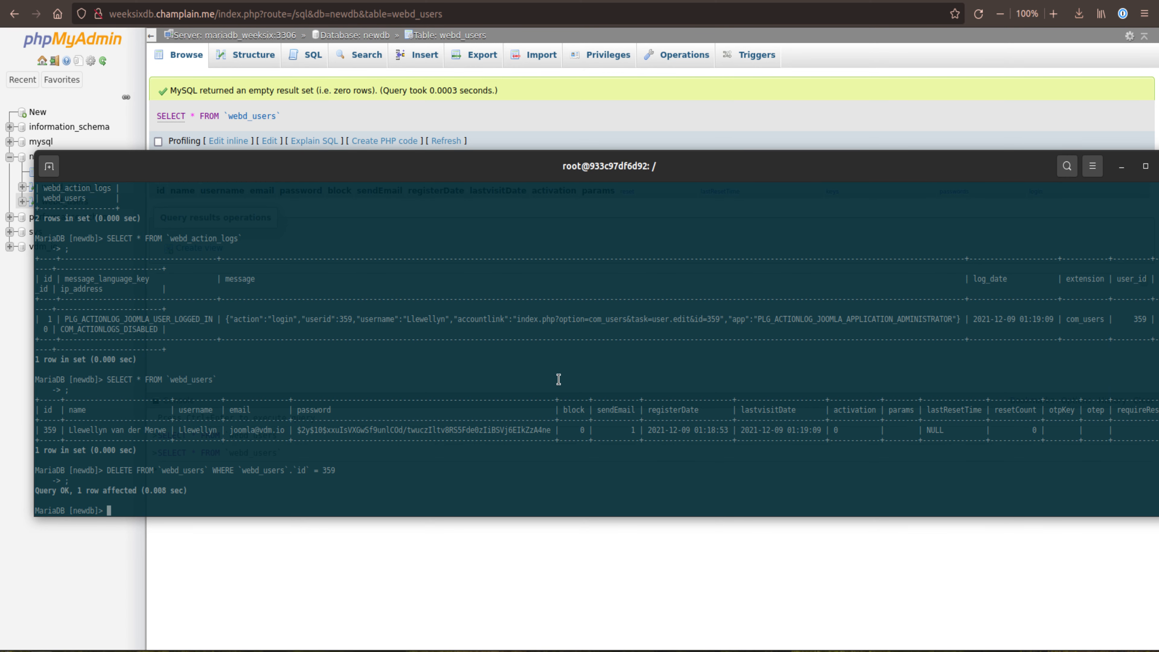
{"action": "left_click_drag", "start_coordinate": [507, 162], "coordinate": [482, 156]}
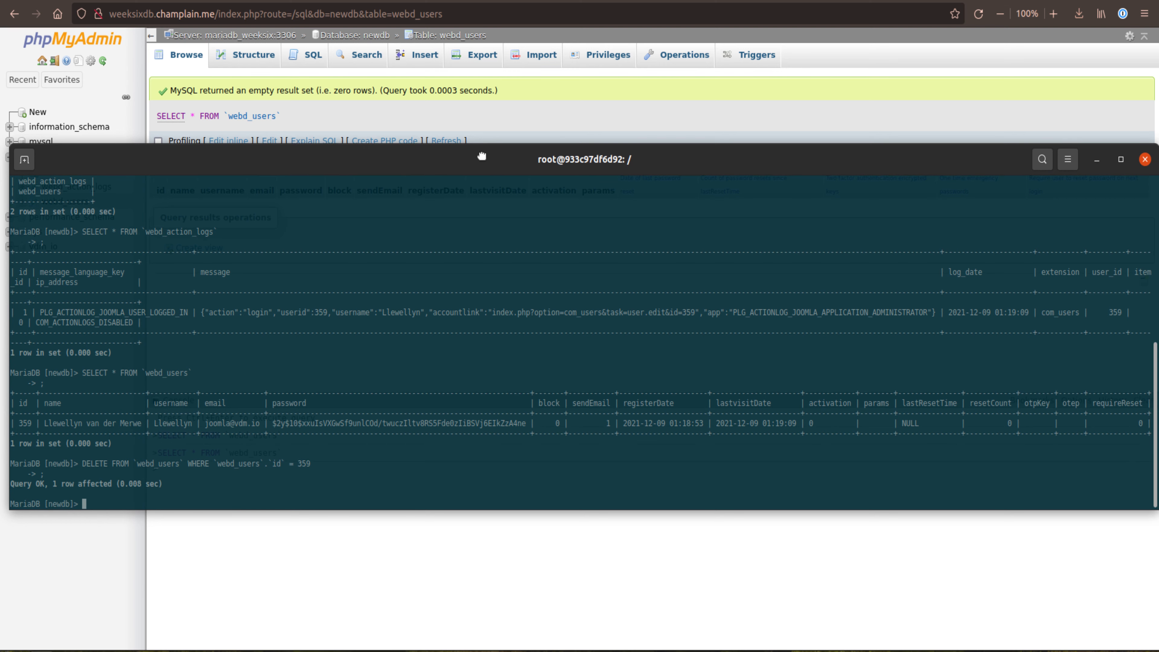
{"action": "left_click", "coordinate": [490, 118]}
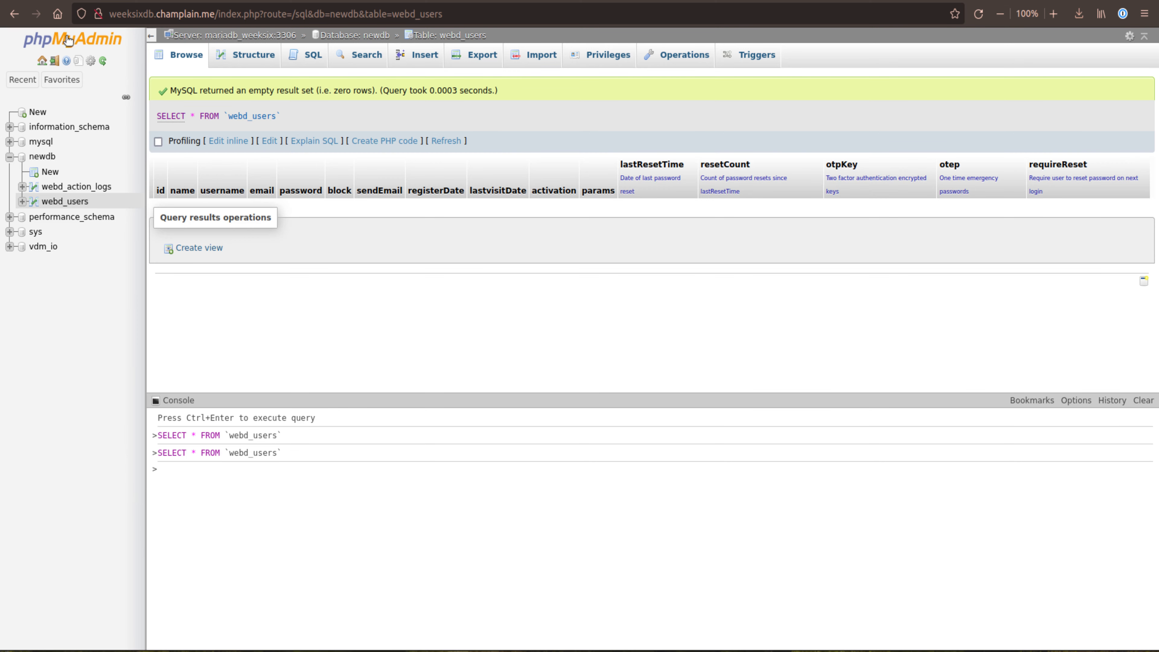